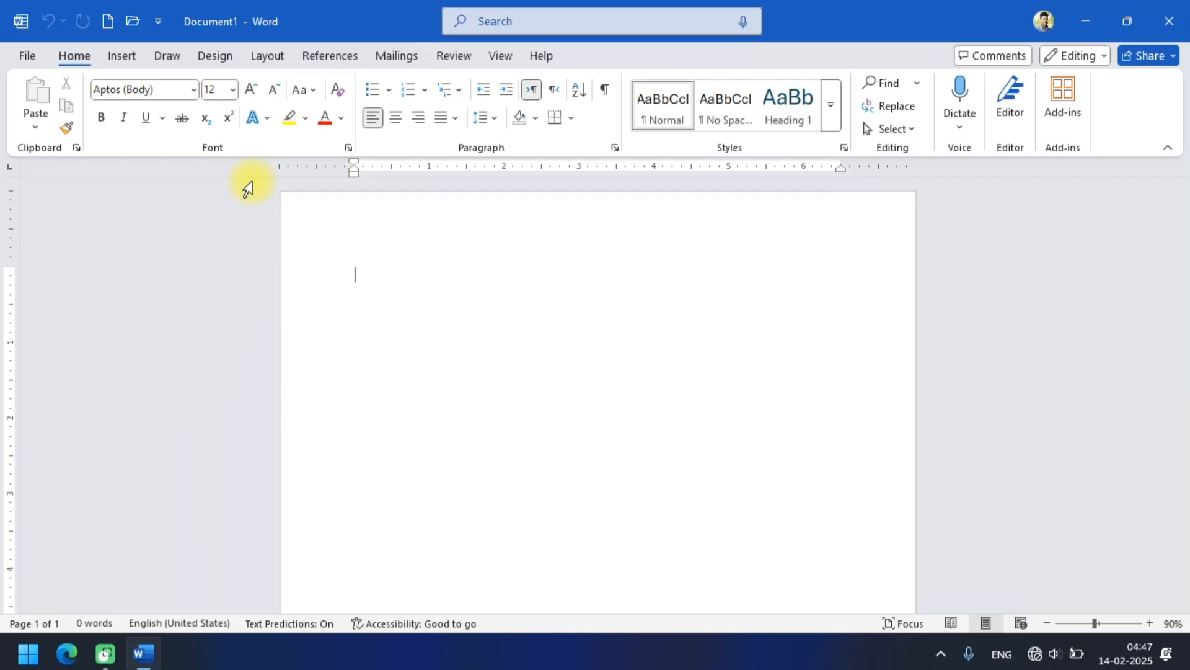
Open the envelope creation dialog and move it slightly aside over the blank document.
left_click(397, 65)
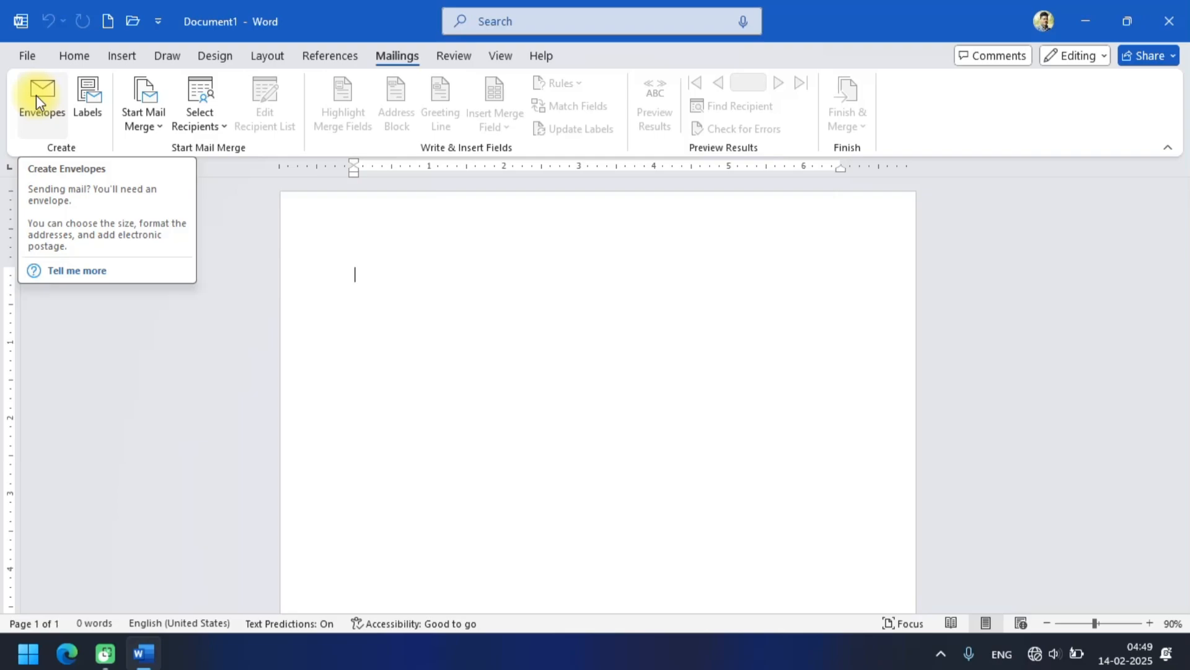
left_click(38, 85)
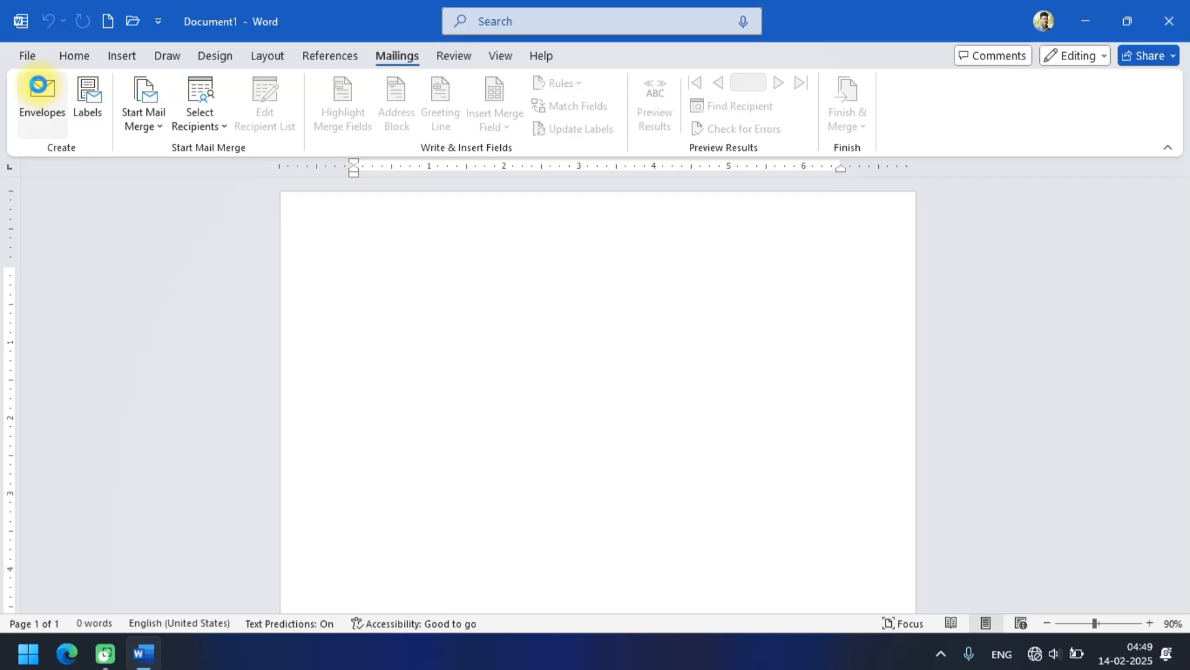
left_click(38, 84)
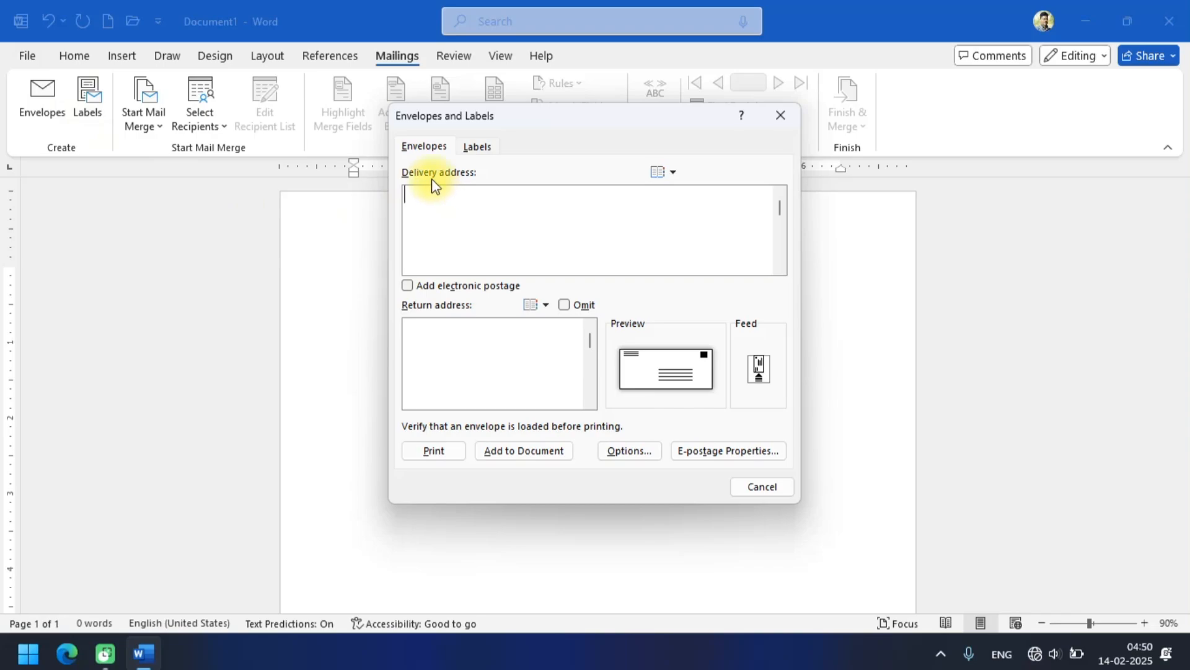
left_click_drag(533, 123, 434, 116)
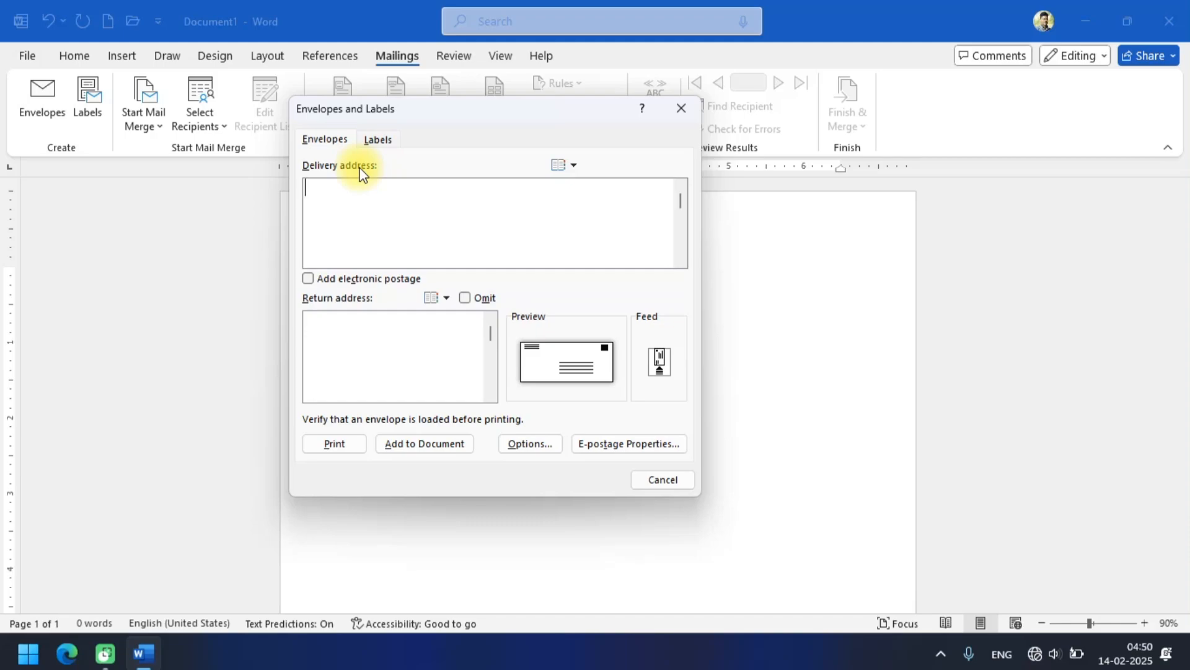
Enter the recipient's district as the first line of the envelope's delivery address.
type("DIS")
key("BackSpace")
type("T GHa")
key("BackSpace")
type("AZIPUR")
key("Return")
Complete the delivery address with a NAME line for the recipient's full name and a PINCODE line for the postal code.
type("NAME ")
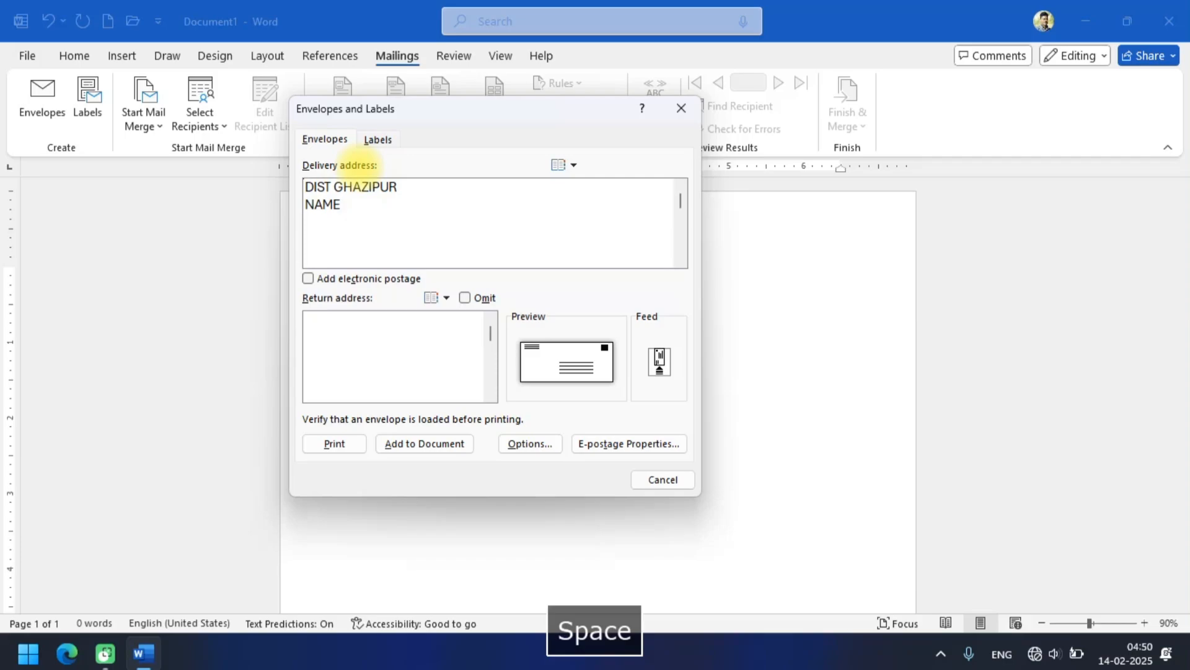
key("Return")
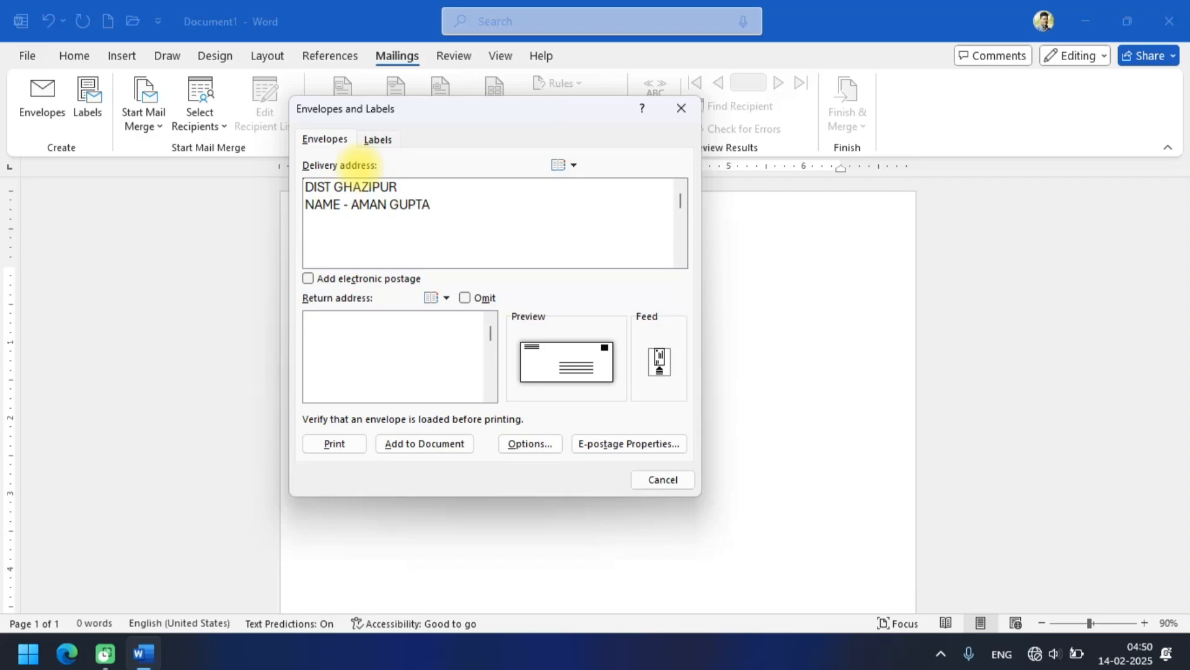
type("PINCODE - 233226")
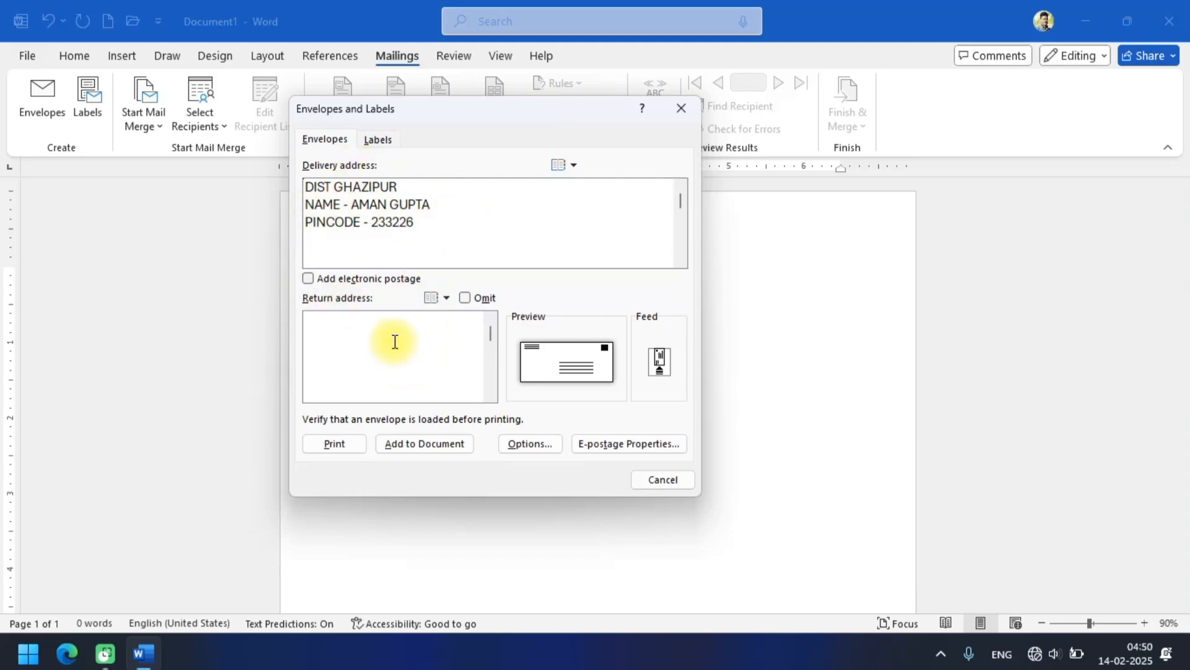
Enter the sender's district as the first line of the envelope's return address.
left_click(315, 317)
type("DISM")
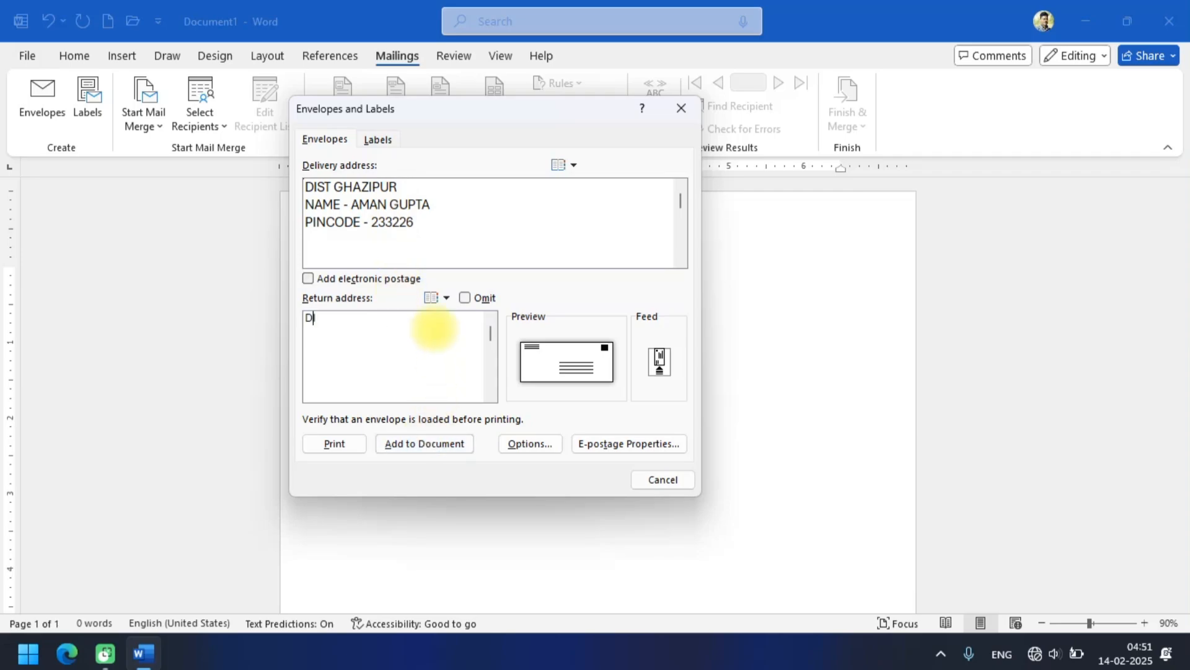
key("BackSpace")
key("BackSpace")
type("T MAU")
key("Return")
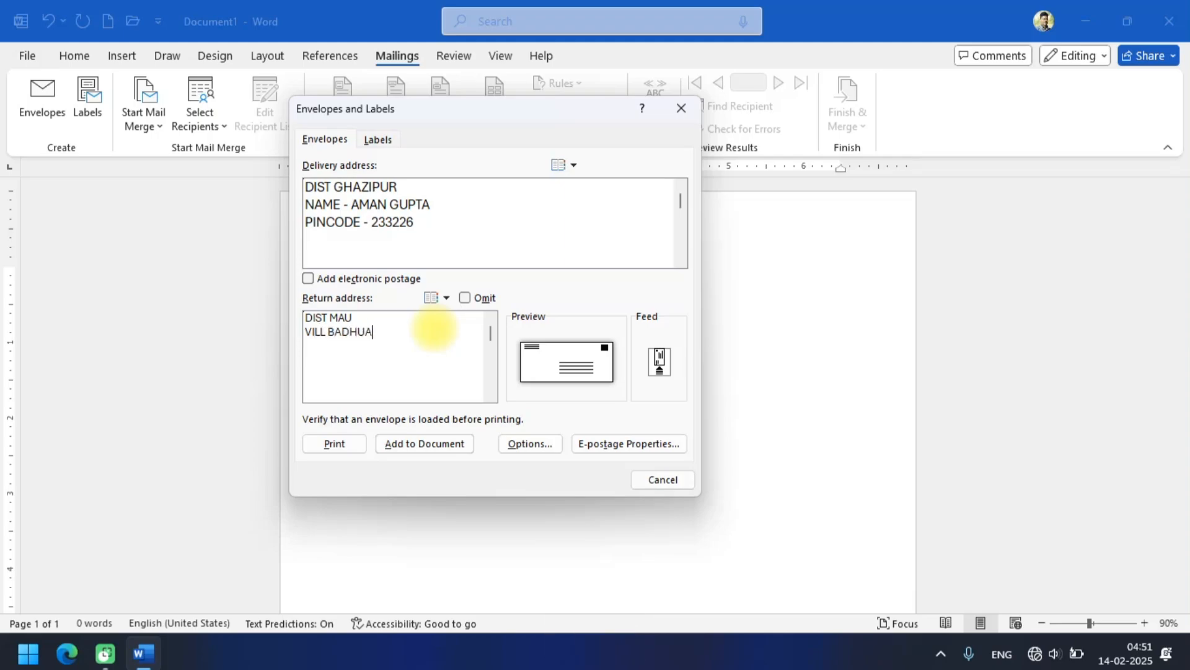
Complete the return address with a VILL line for the sender's village and a PINCODE line for the postal code.
key("Return")
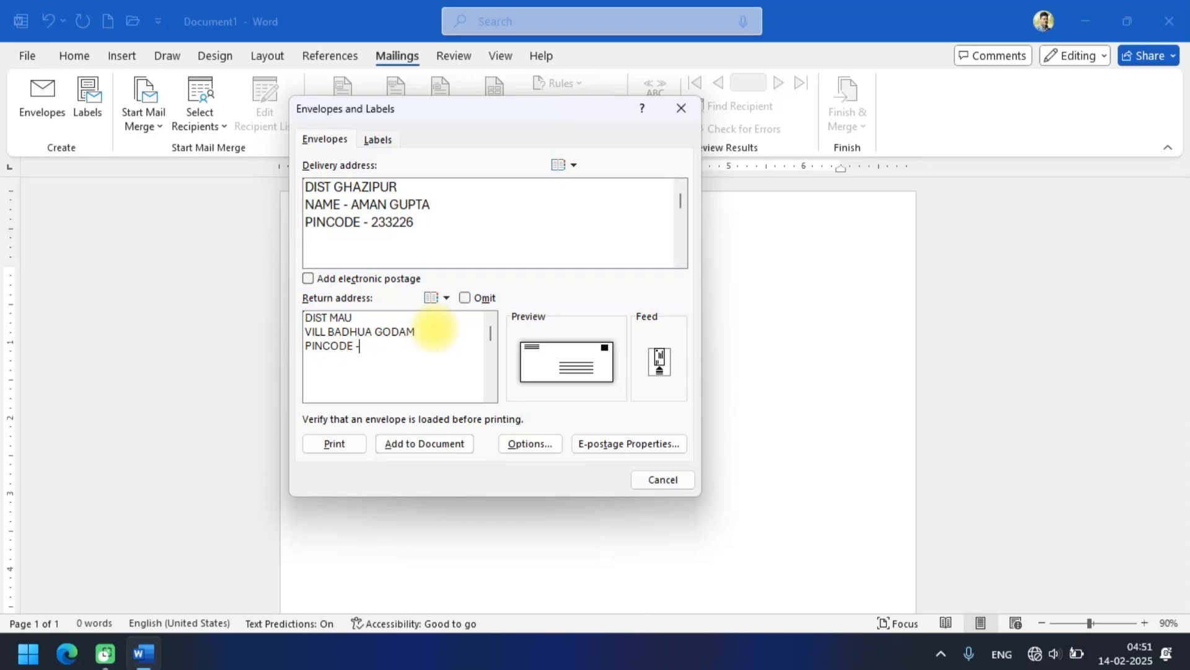
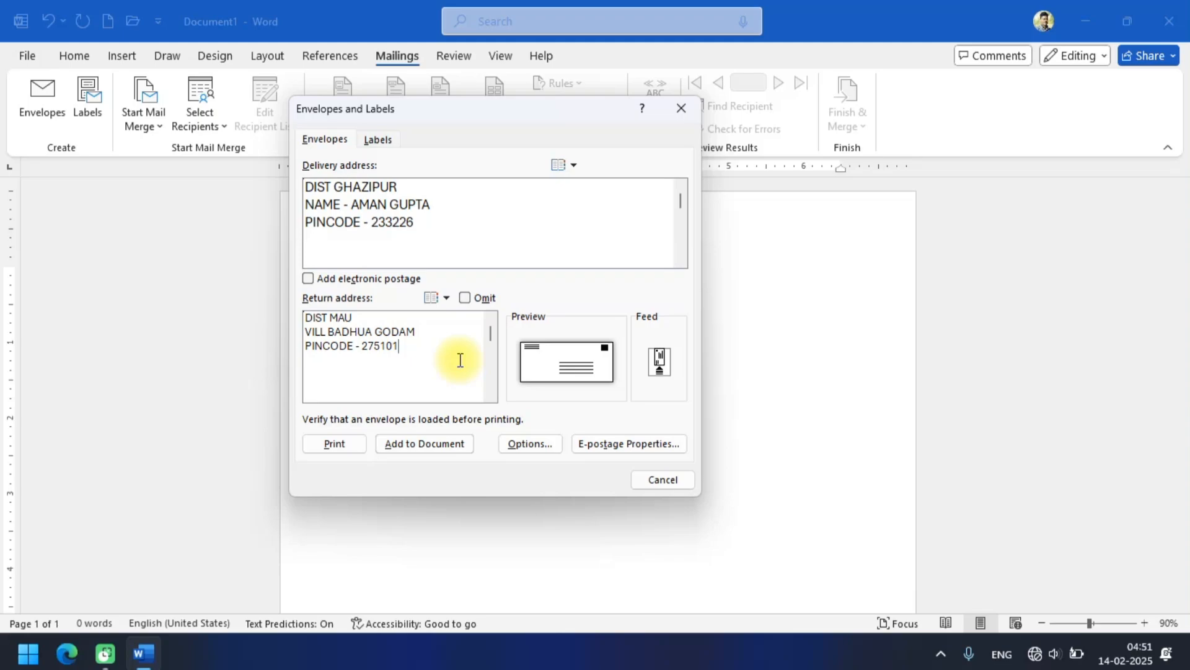
Add the envelope to the document, declining to save the return address as the default, and review the envelope page.
left_click(458, 448)
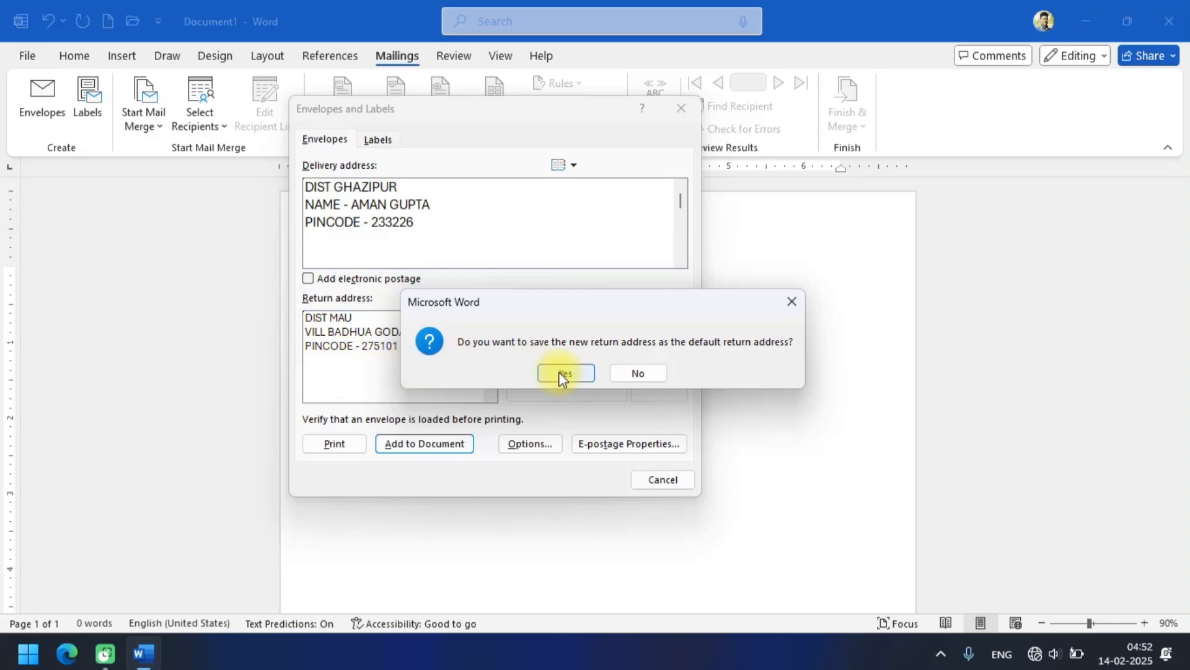
left_click(640, 374)
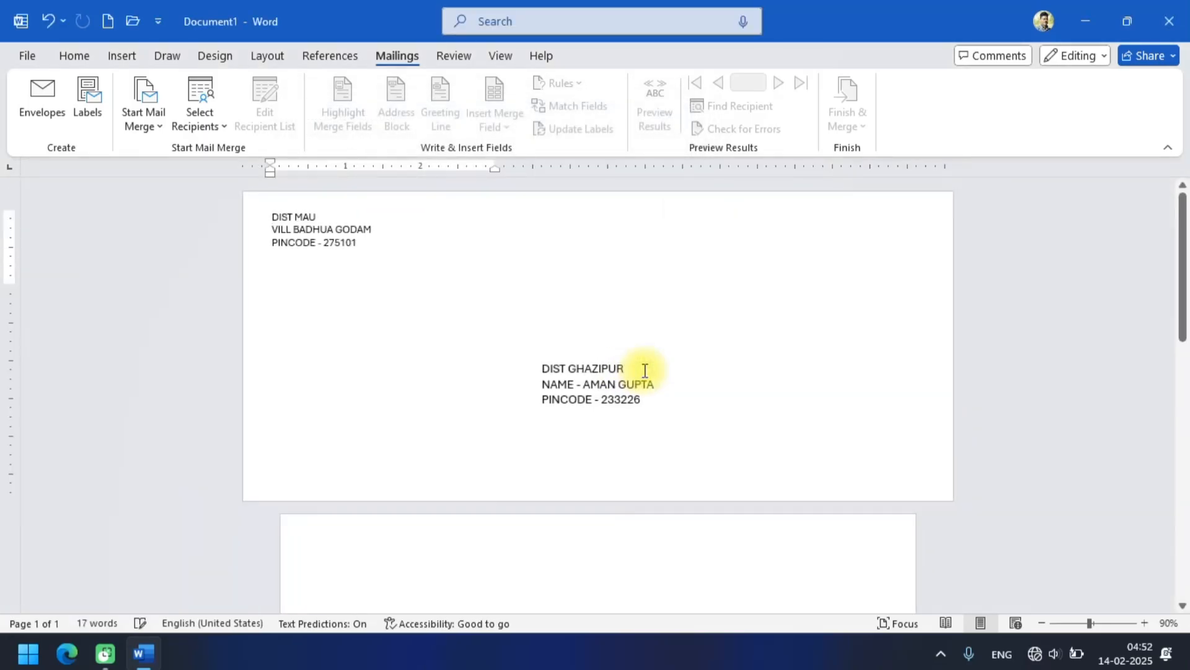
scroll(741, 315, "up", 1)
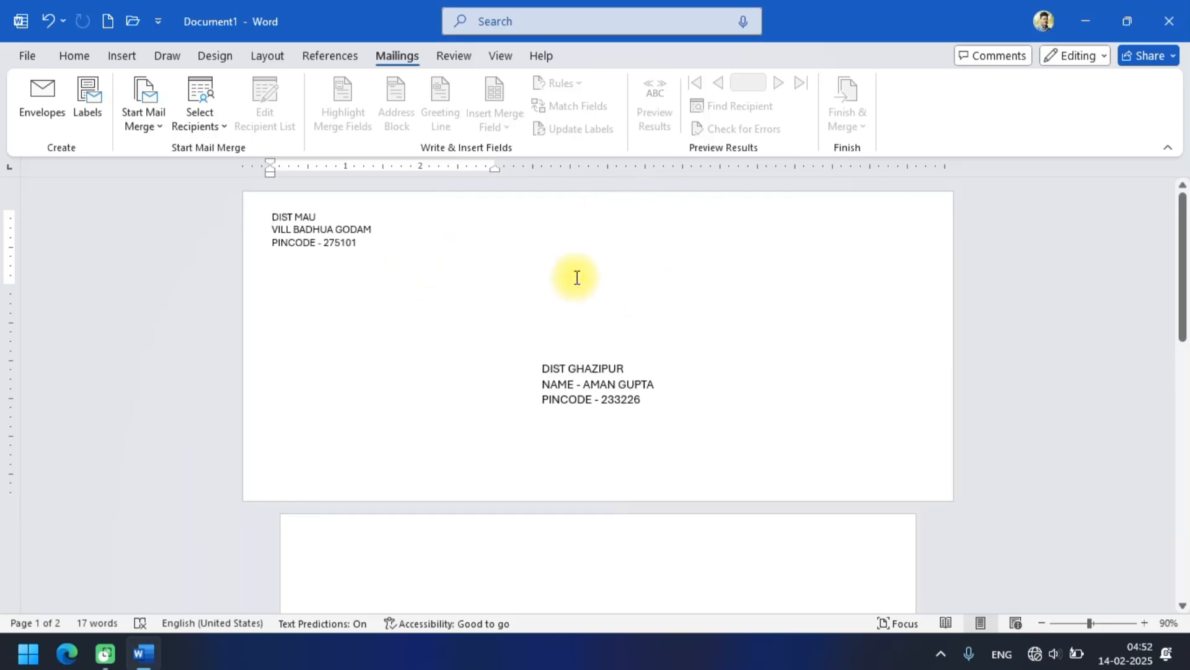
scroll(577, 276, "down", 2)
scroll(575, 273, "up", 2)
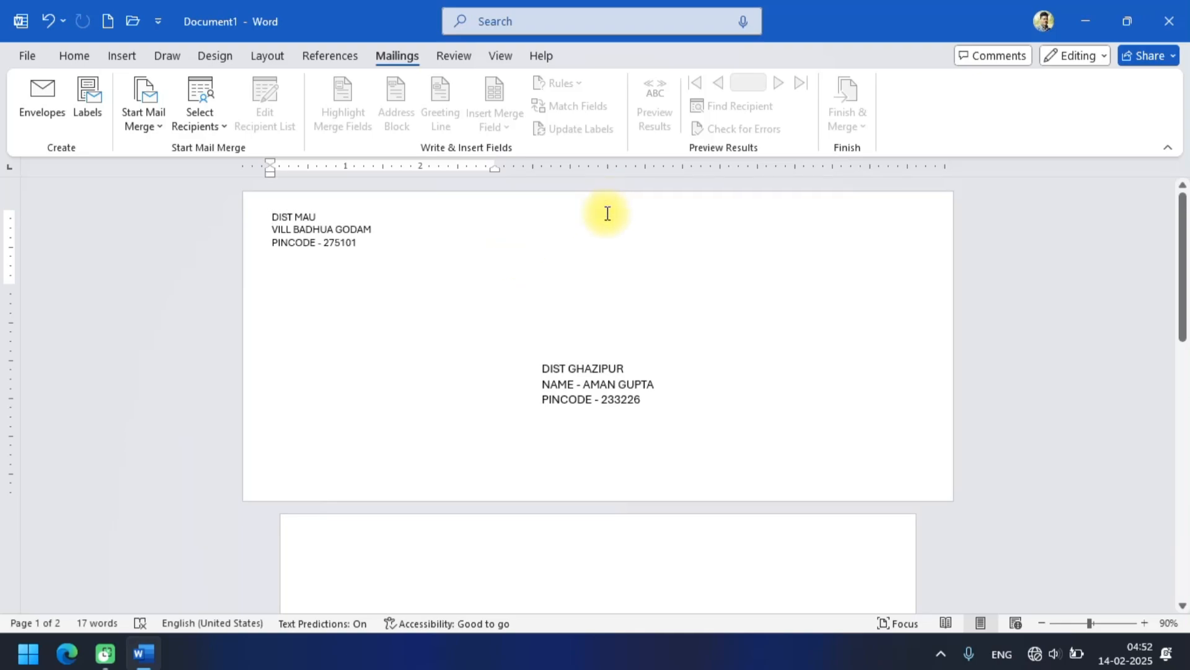
scroll(613, 243, "down", 3)
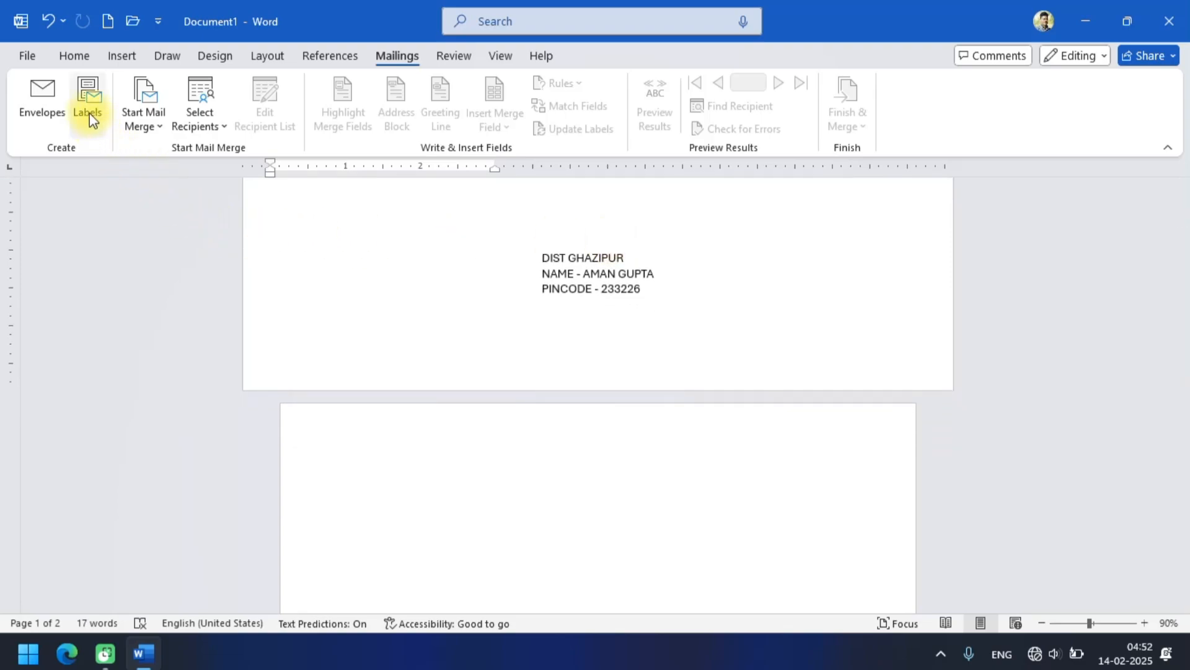
Place the cursor on the blank page below the envelope and open the label setup.
left_click(399, 444)
scroll(399, 445, "down", 1)
scroll(398, 445, "down", 3)
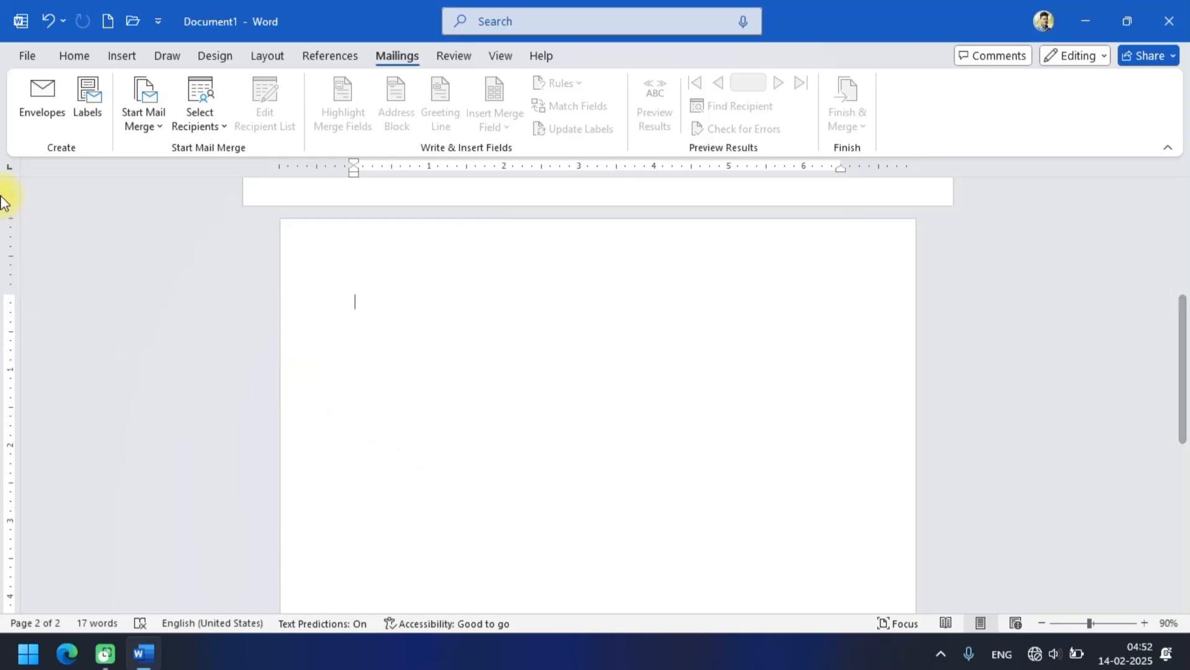
left_click(84, 98)
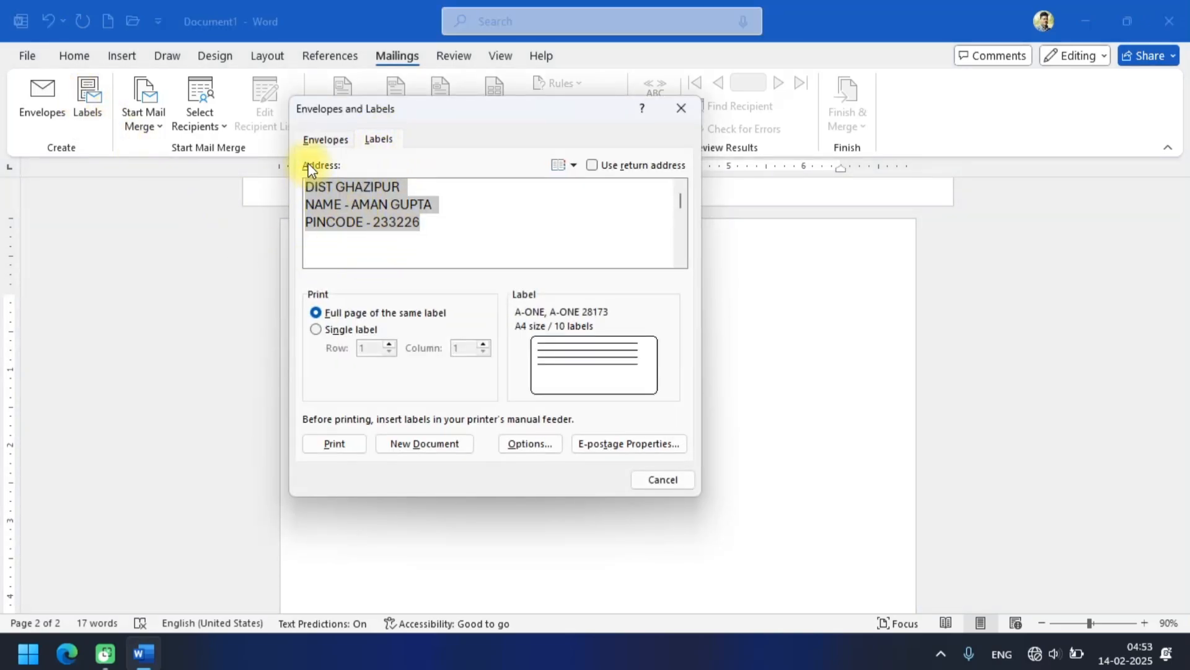
left_click(311, 144)
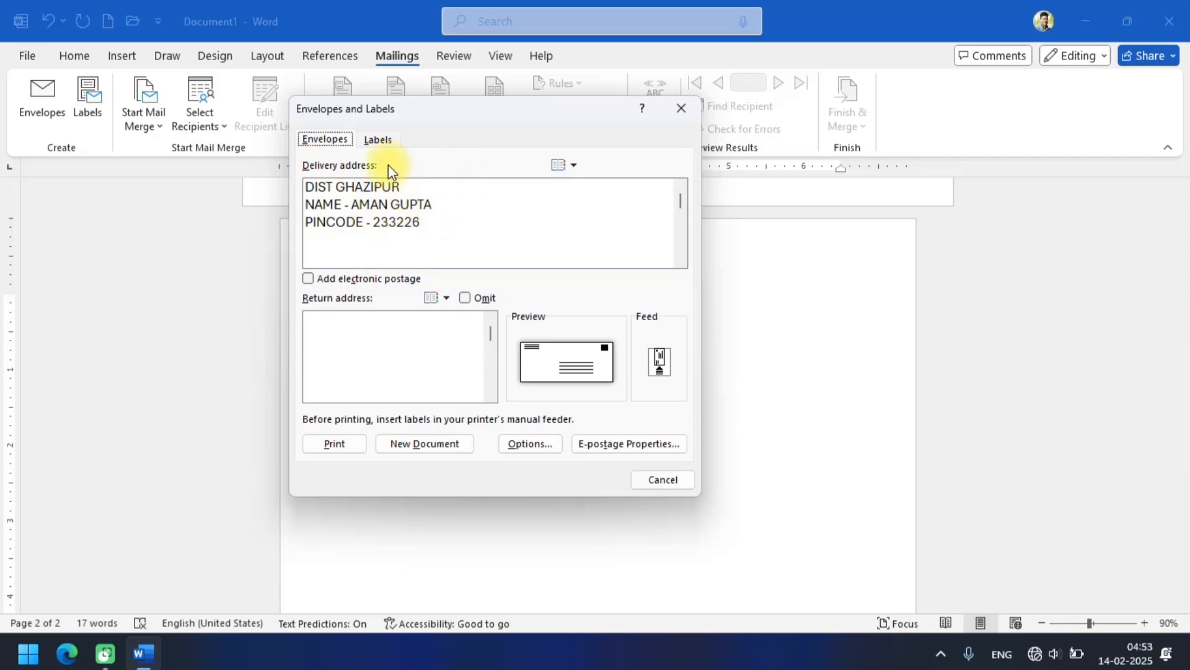
left_click(385, 142)
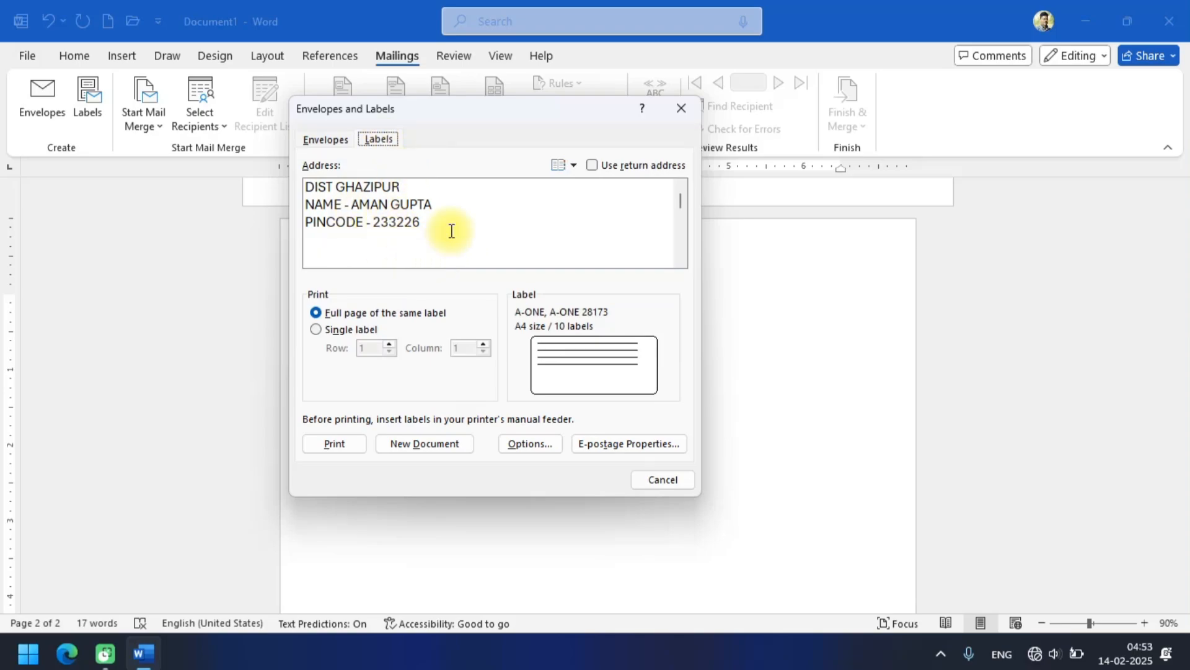
Replace the prefilled label address with NAME and ADDRESS lines giving the recipient's name and town.
left_click_drag(452, 232, 320, 191)
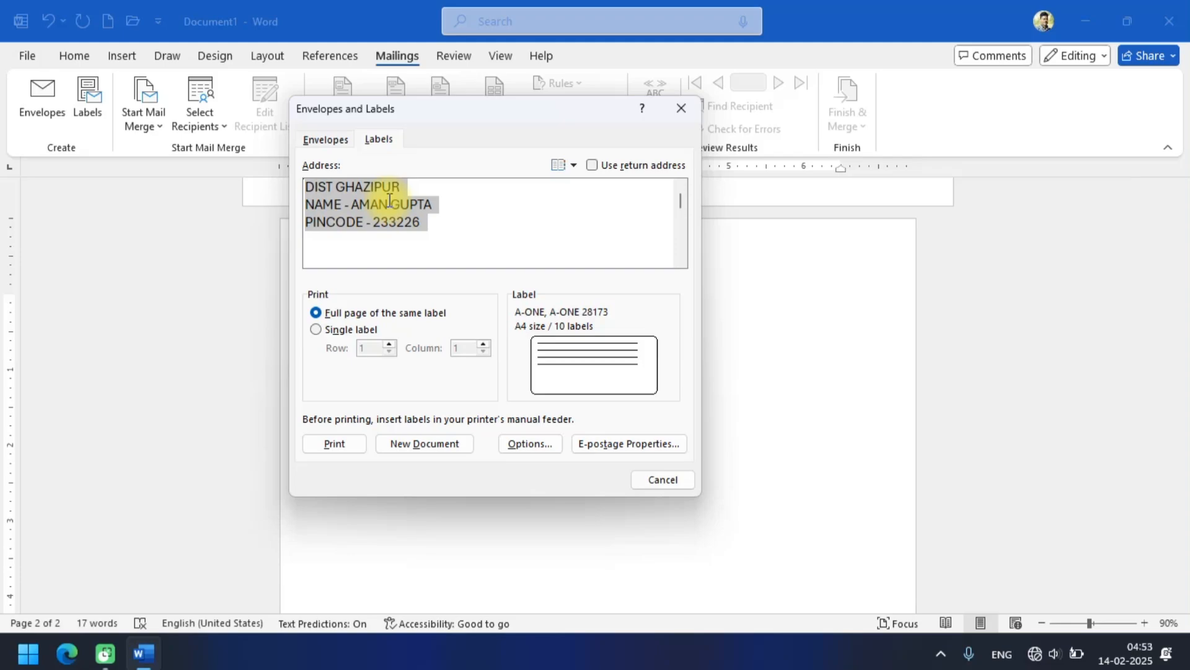
key("BackSpace")
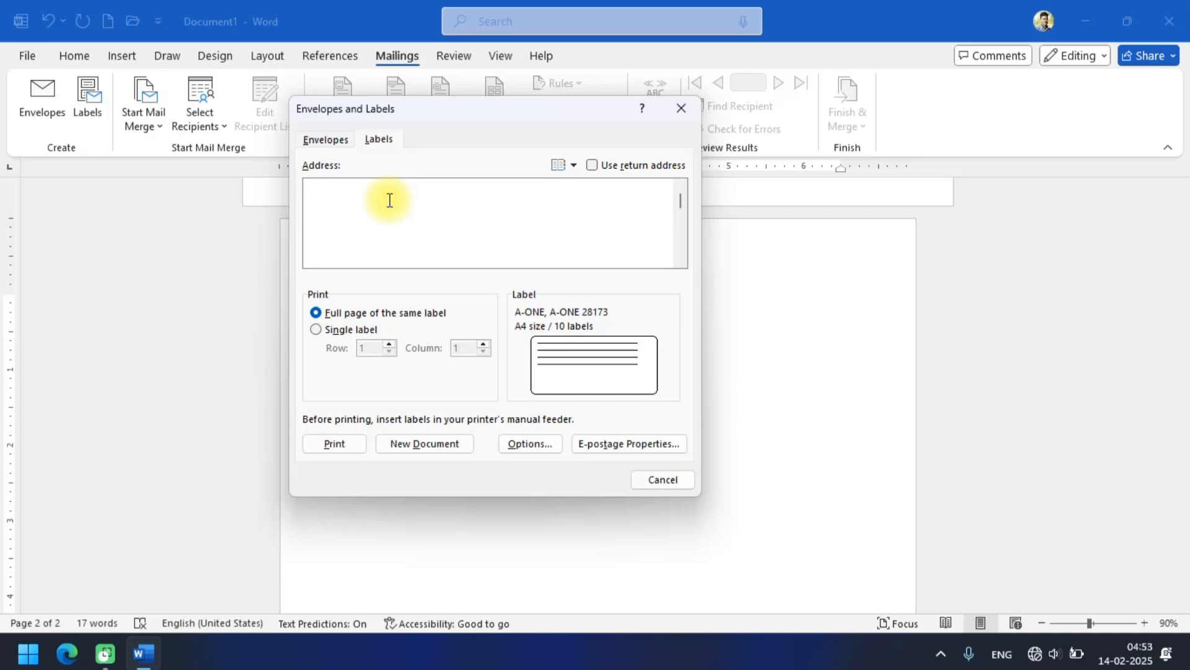
type("NAME")
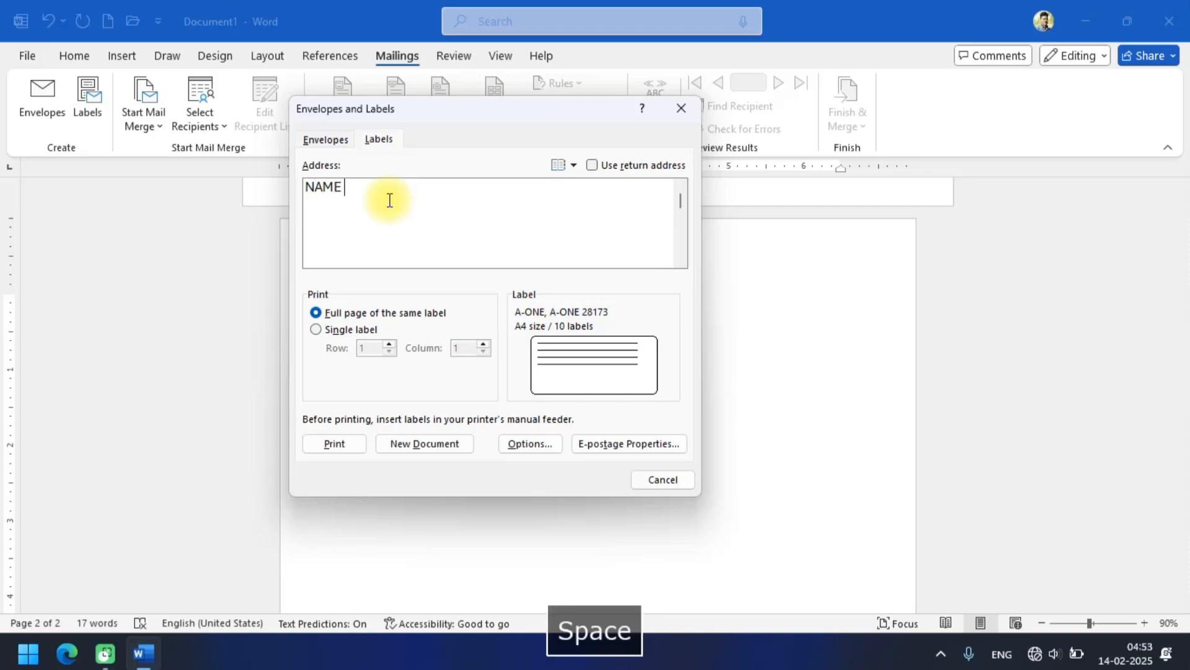
type(" :")
key("Return")
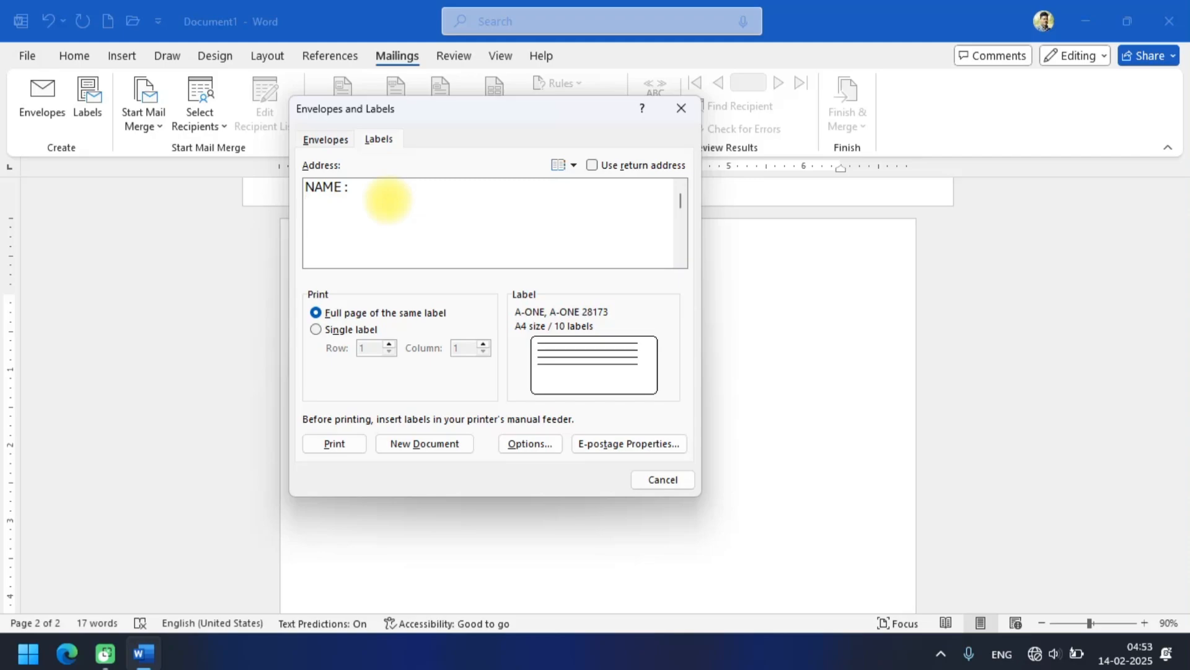
key("BackSpace")
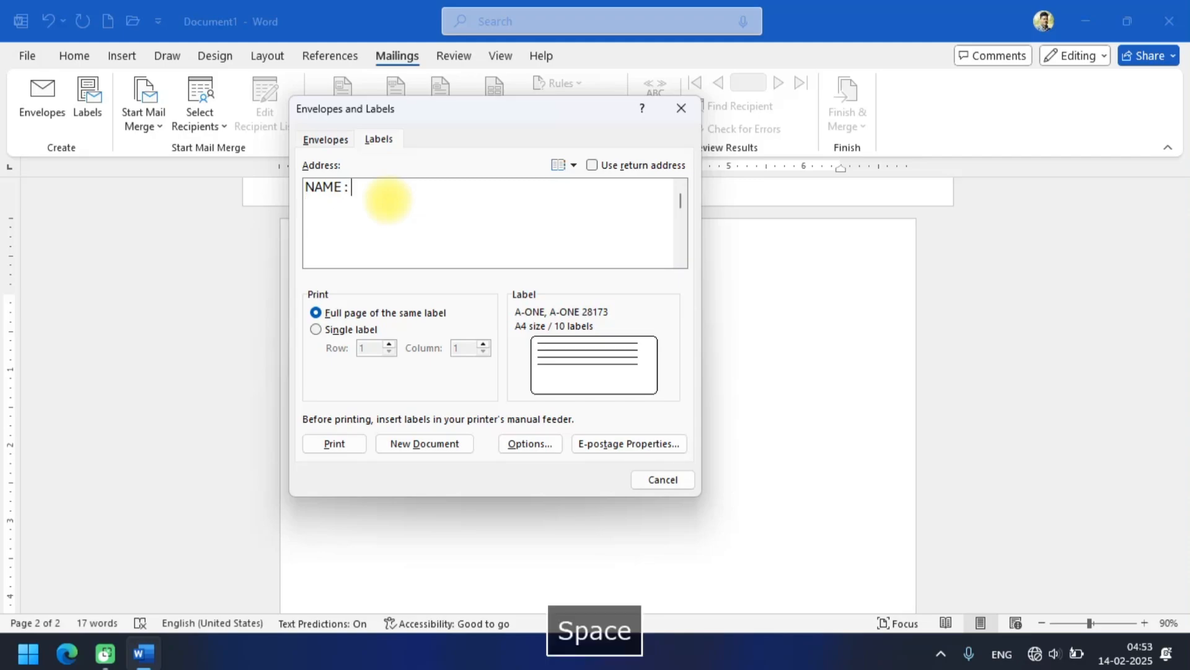
type("MANISH")
key("Return")
type("ADD")
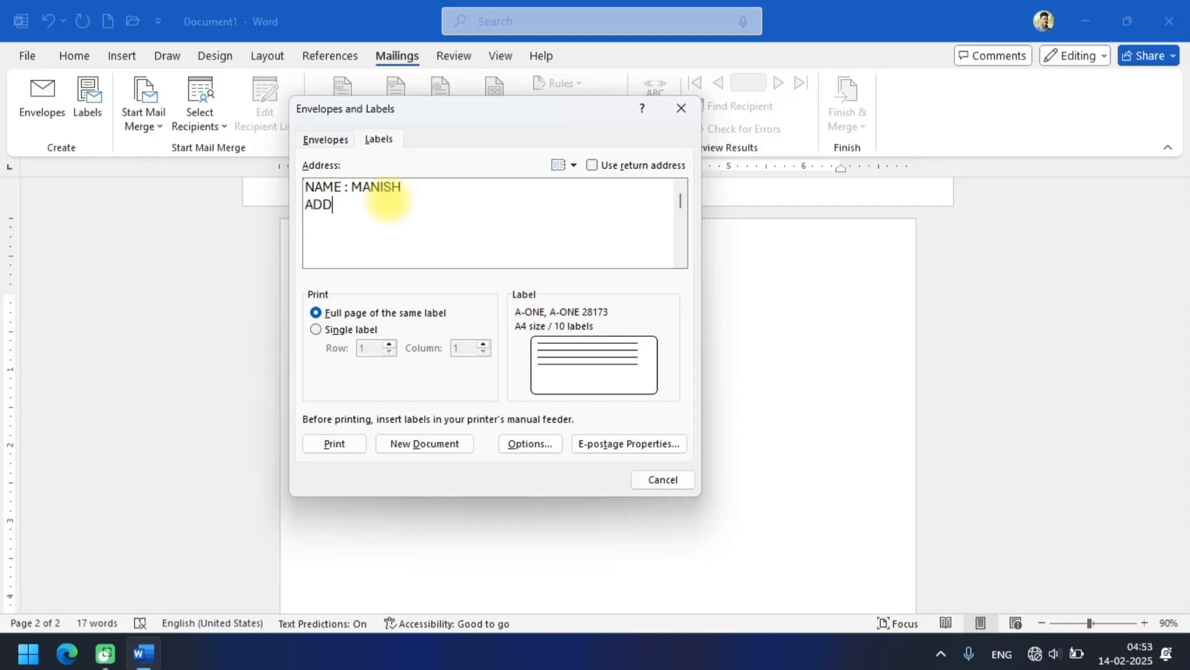
type("RESS ")
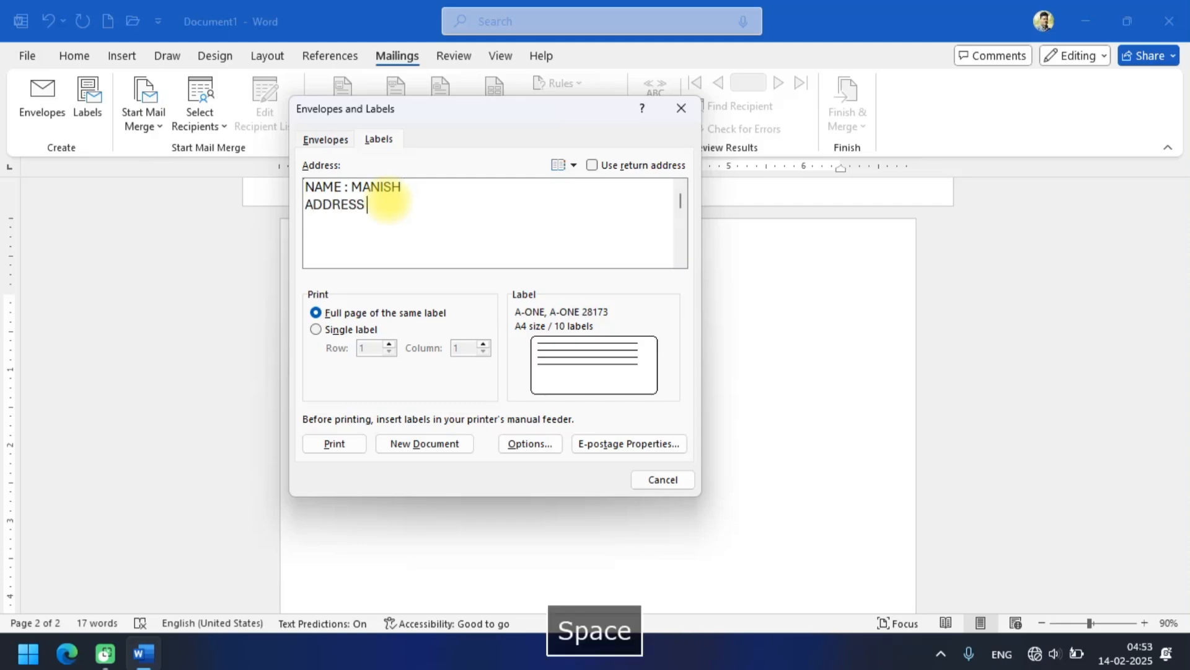
type(": MAU ")
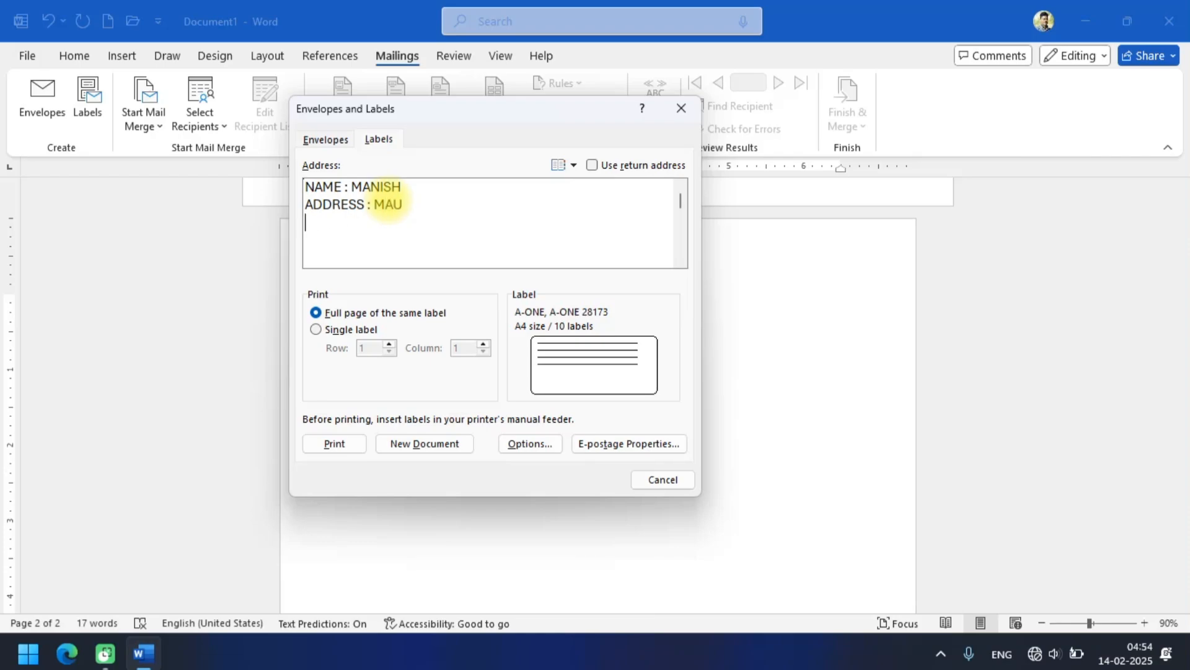
type("MOB : 1234567")
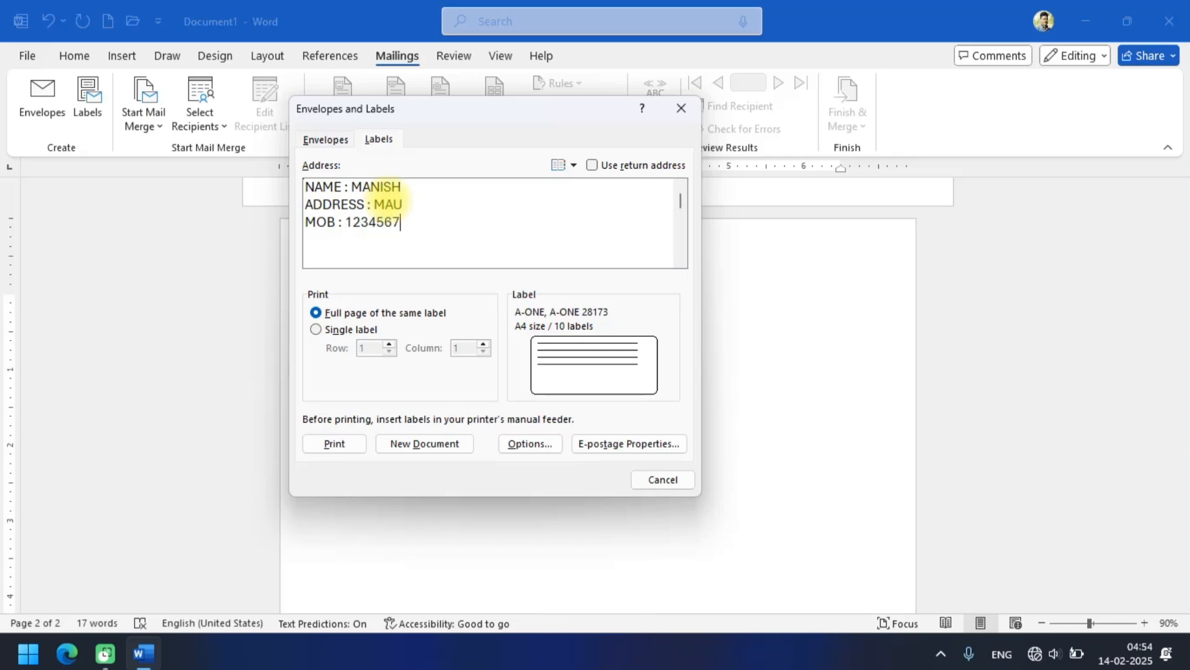
type("890")
Add a MOB line with the recipient's mobile number to the label address.
key("BackSpace")
type("0")
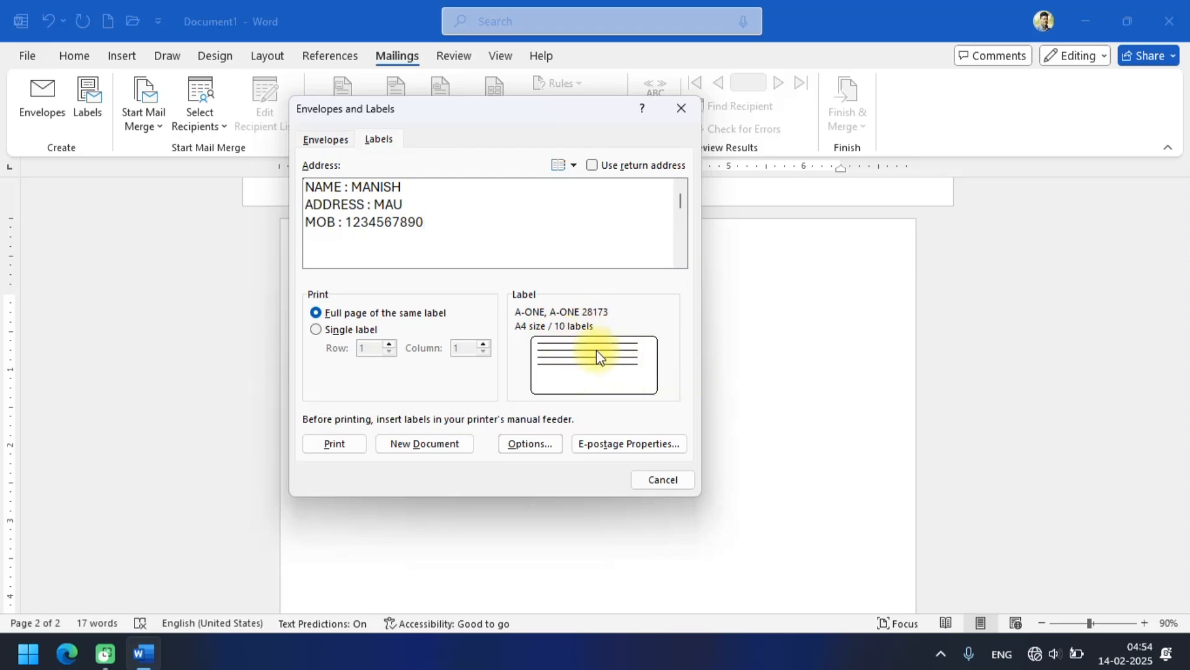
Set the label format to vendor Microsoft and the first 30 Per Page product, with 11" × 8.5" page size.
left_click(537, 447)
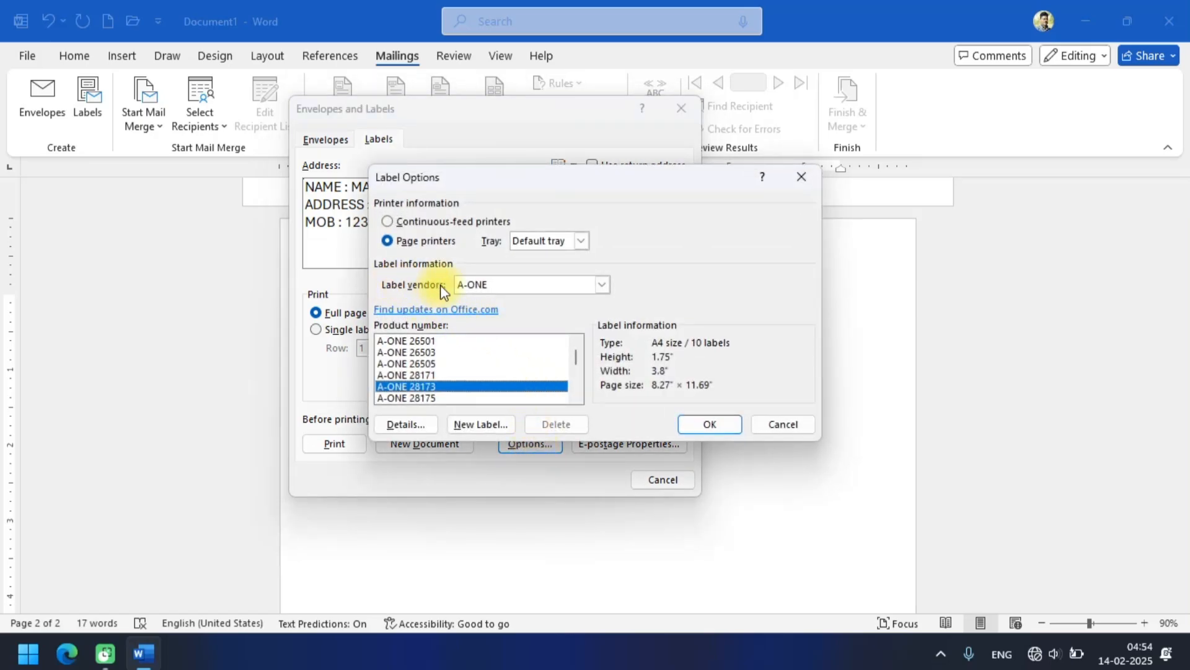
left_click(533, 286)
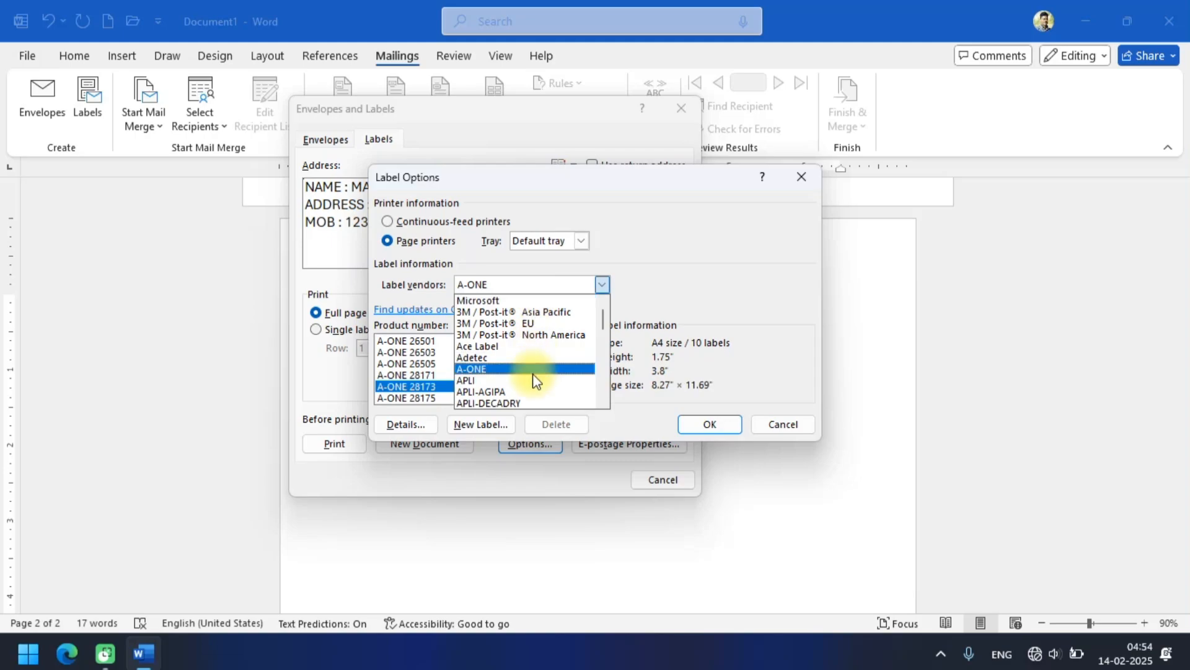
left_click(481, 300)
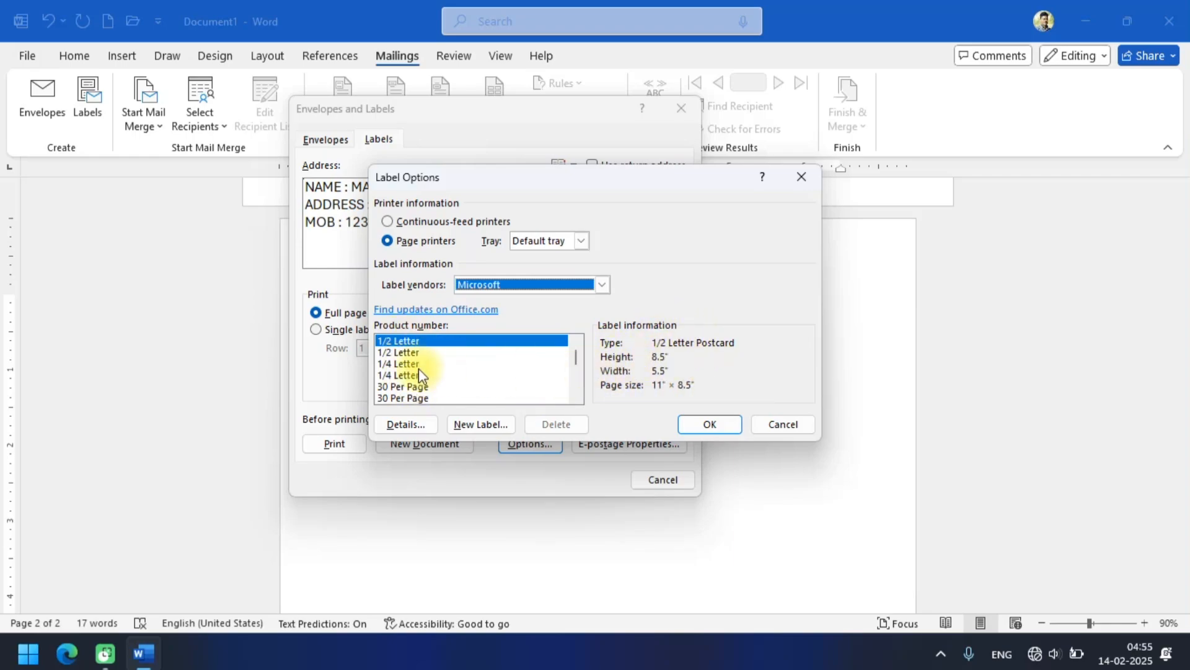
left_click(401, 386)
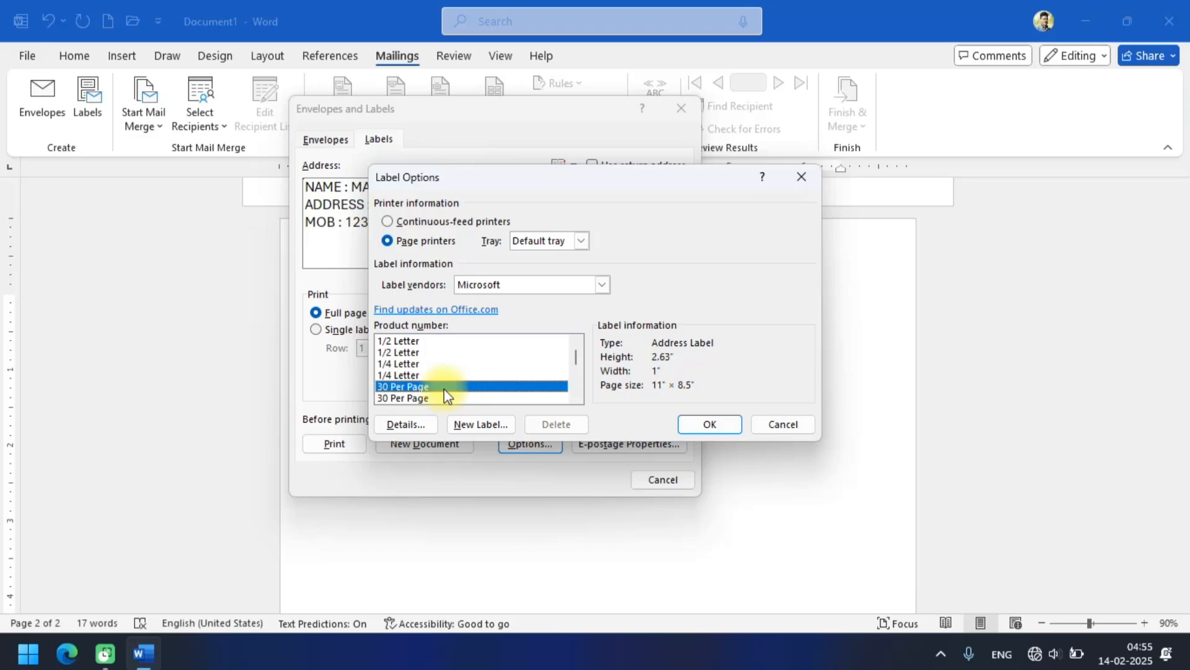
left_click(710, 426)
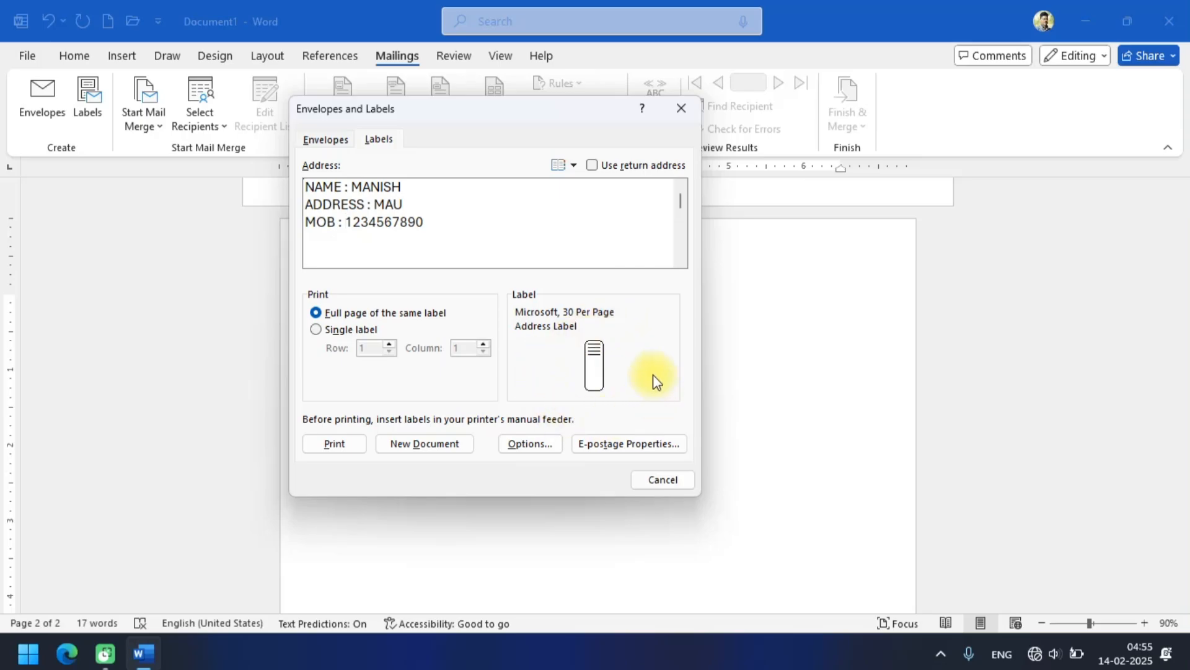
Switch the label product to the second 30 Per Page entry, 8.5" × 11" page size, and generate the full page of labels as a new document.
left_click(535, 443)
left_click(425, 397)
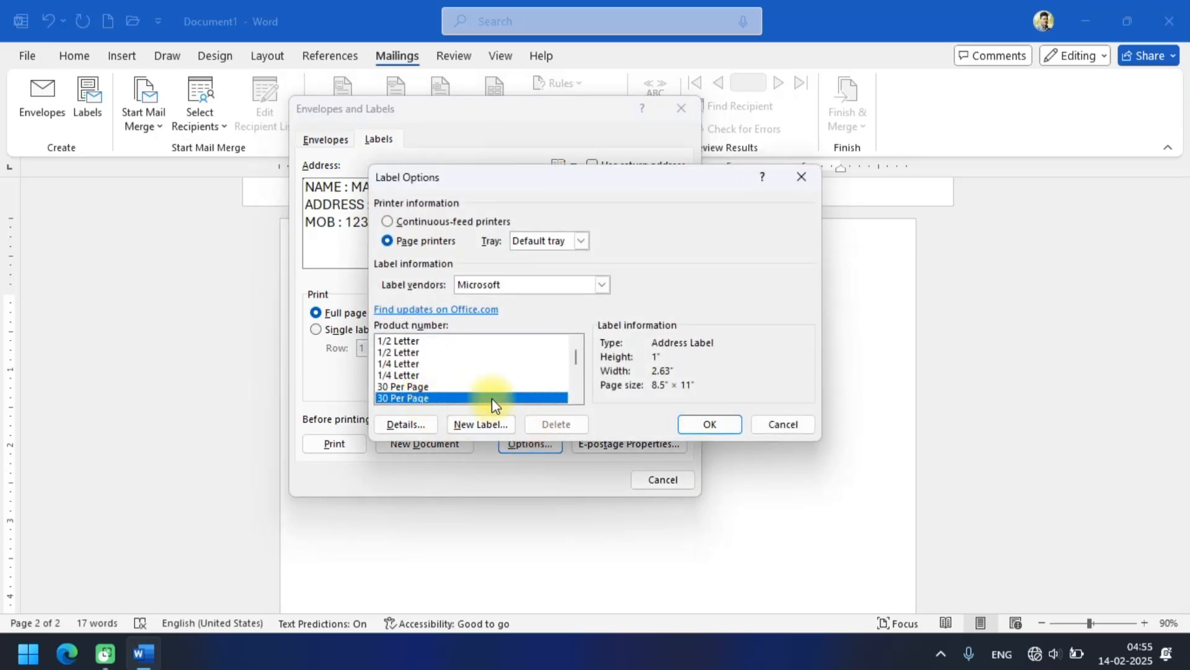
left_click(720, 426)
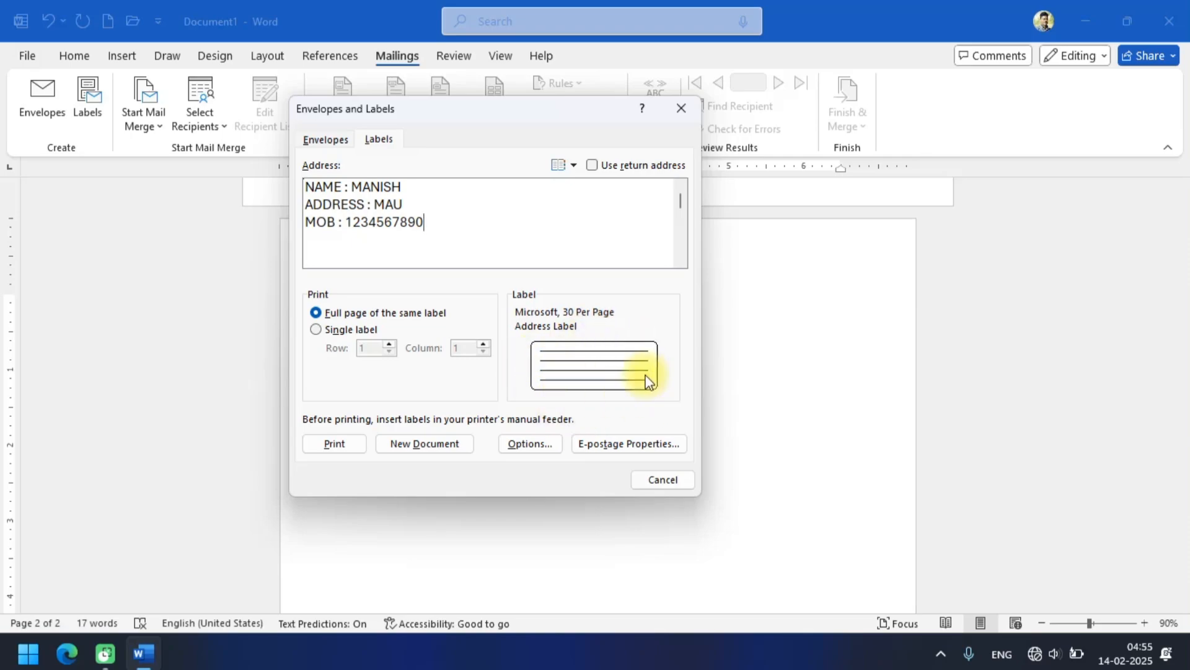
left_click(411, 443)
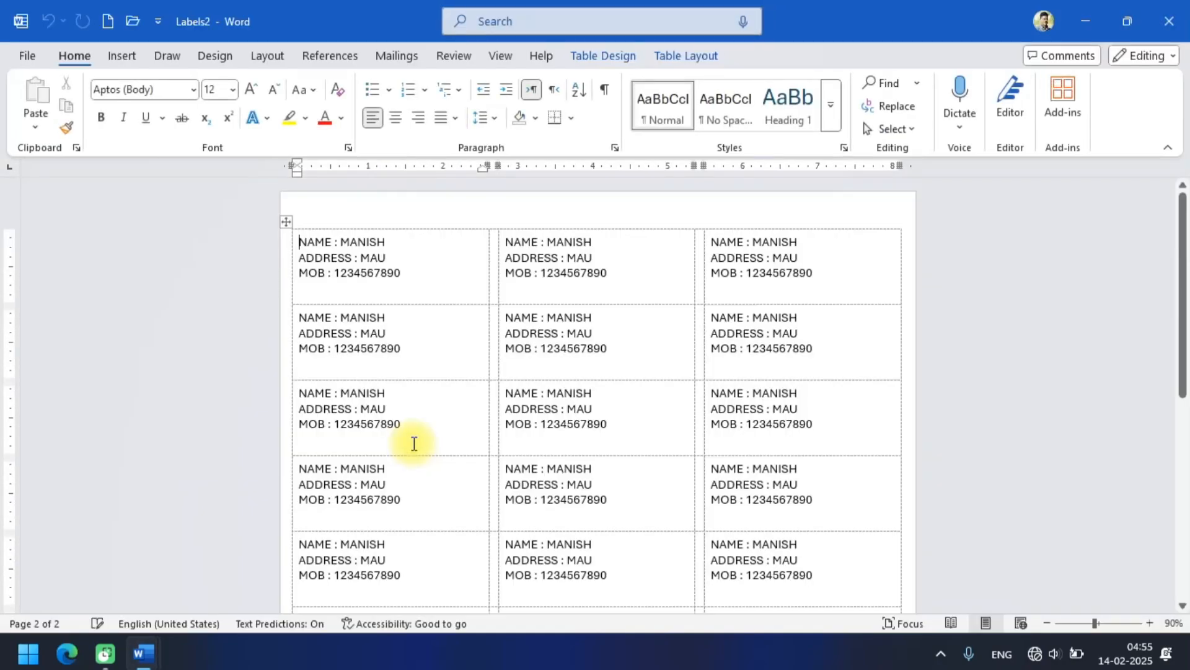
scroll(415, 442, "down", 10)
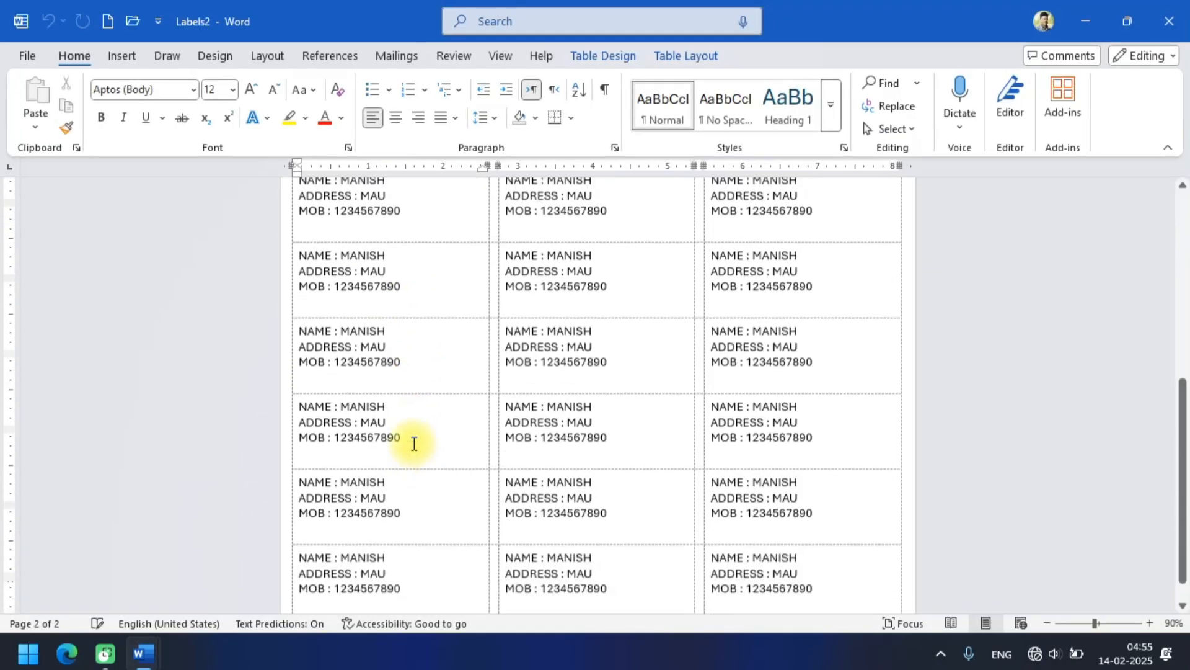
scroll(414, 443, "up", 8)
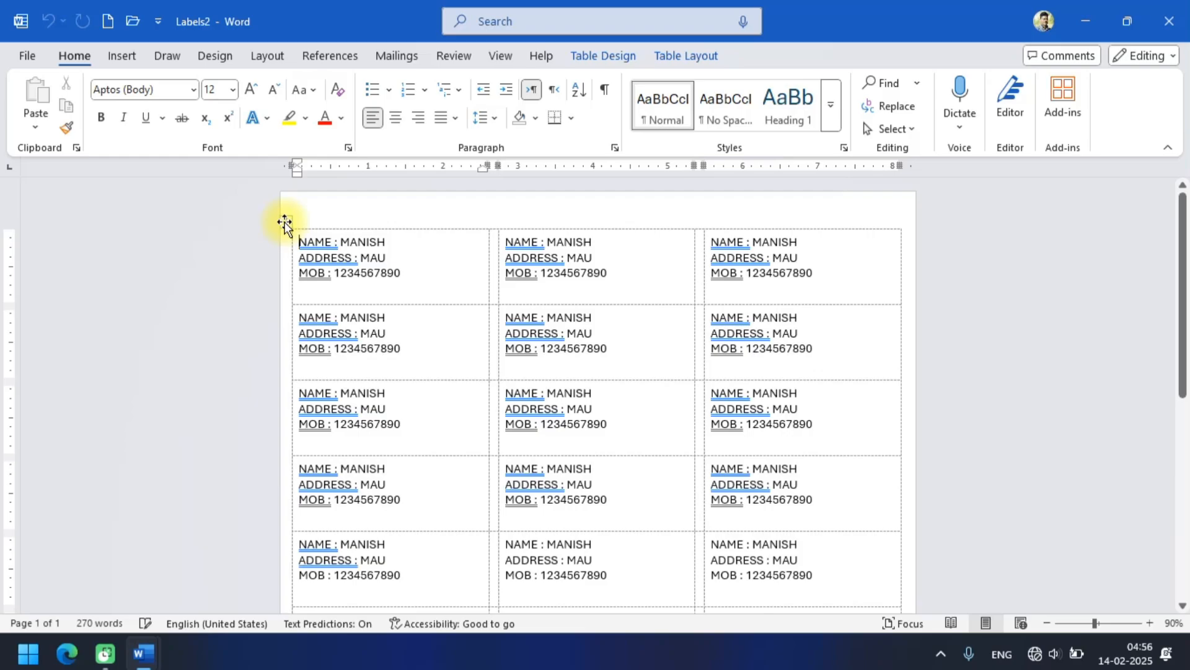
Apply 3 pt borders to all cells of the entire label table.
left_click(285, 223)
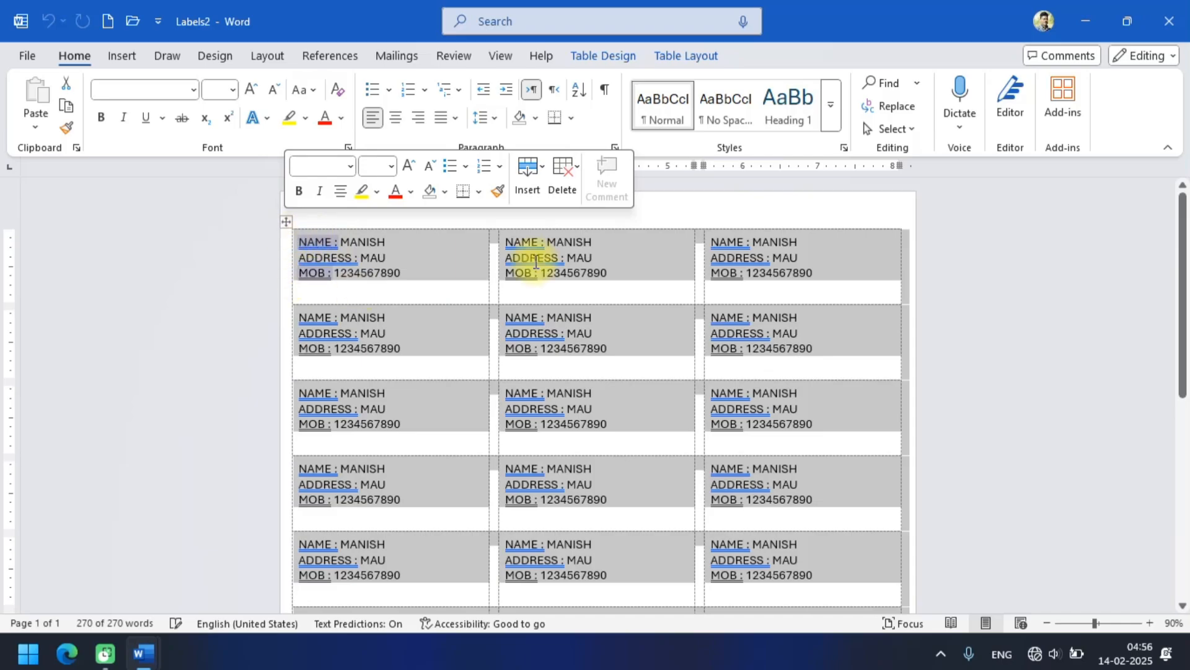
left_click(622, 54)
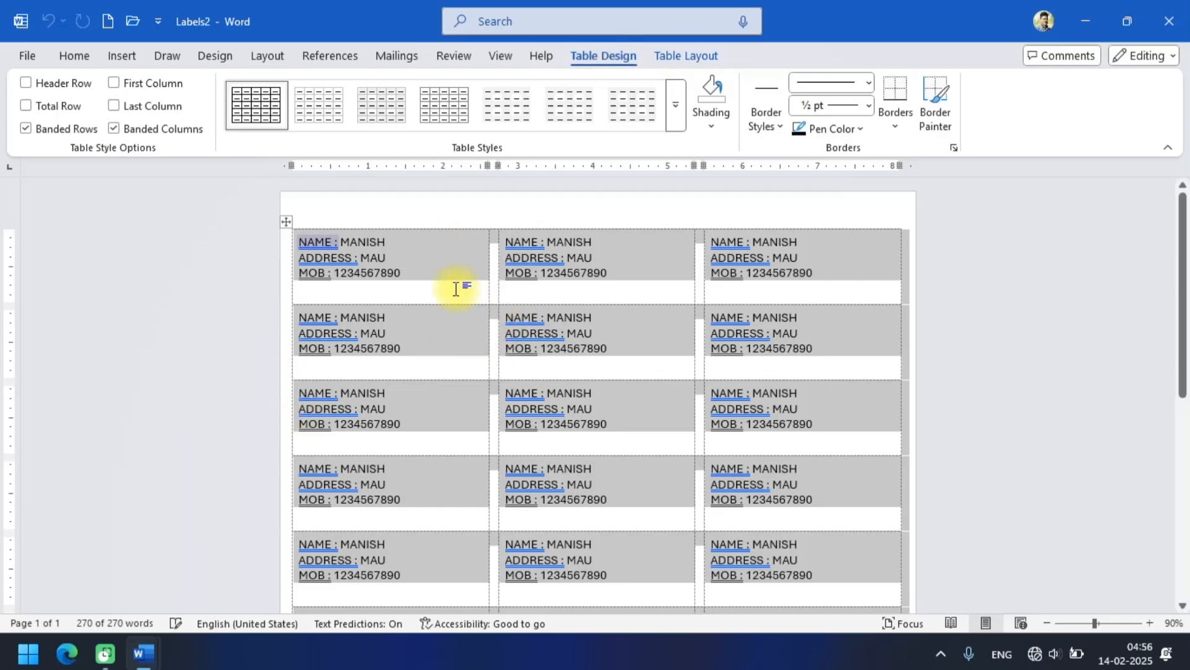
left_click(870, 107)
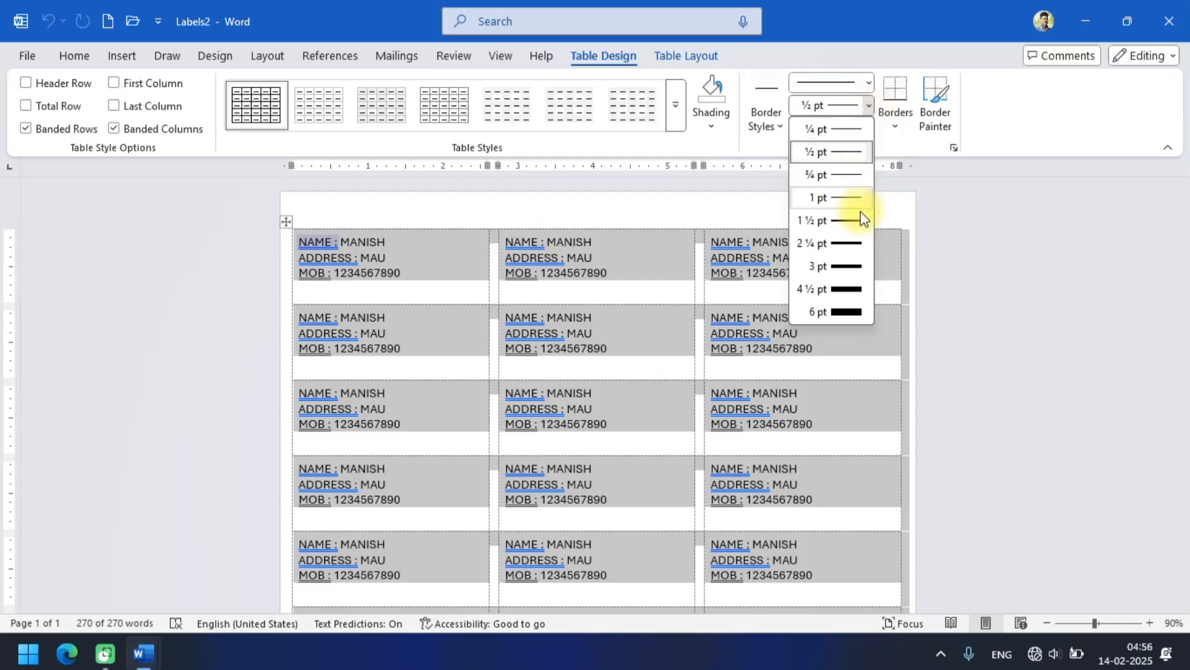
left_click(847, 268)
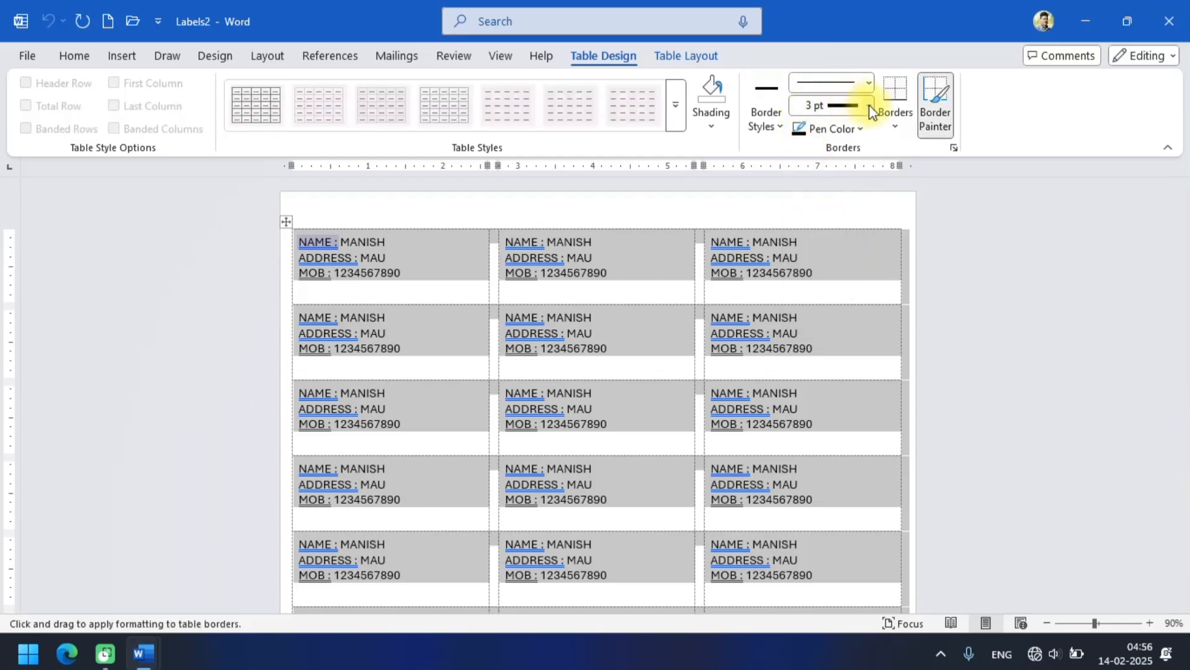
left_click(894, 116)
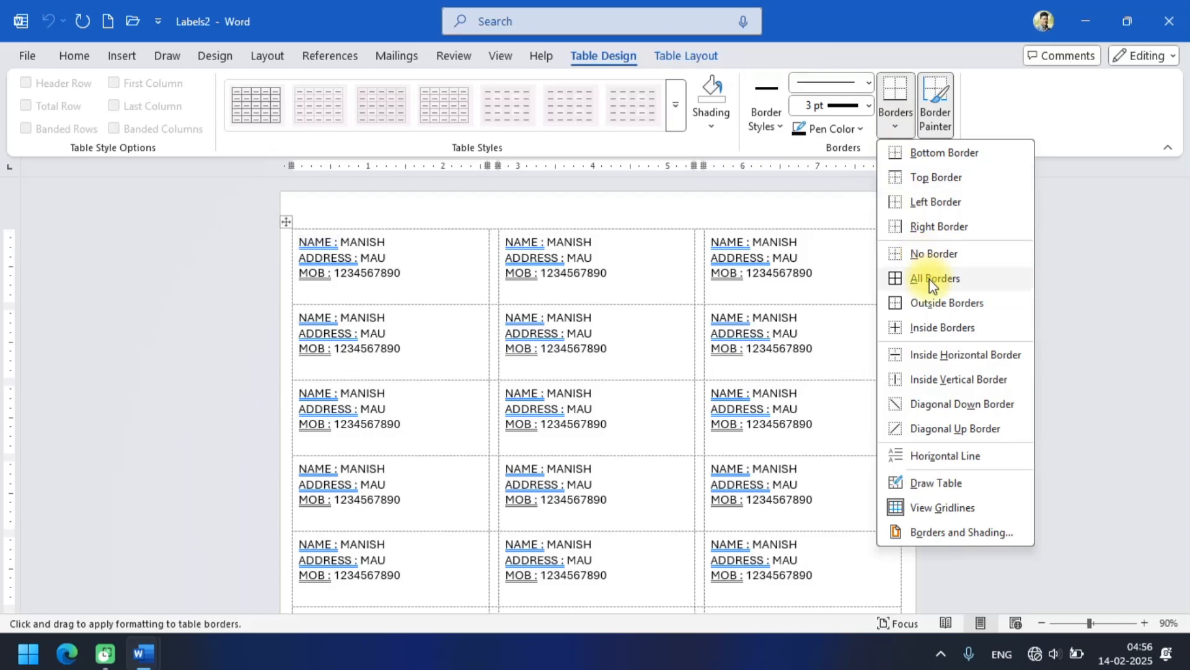
left_click(930, 280)
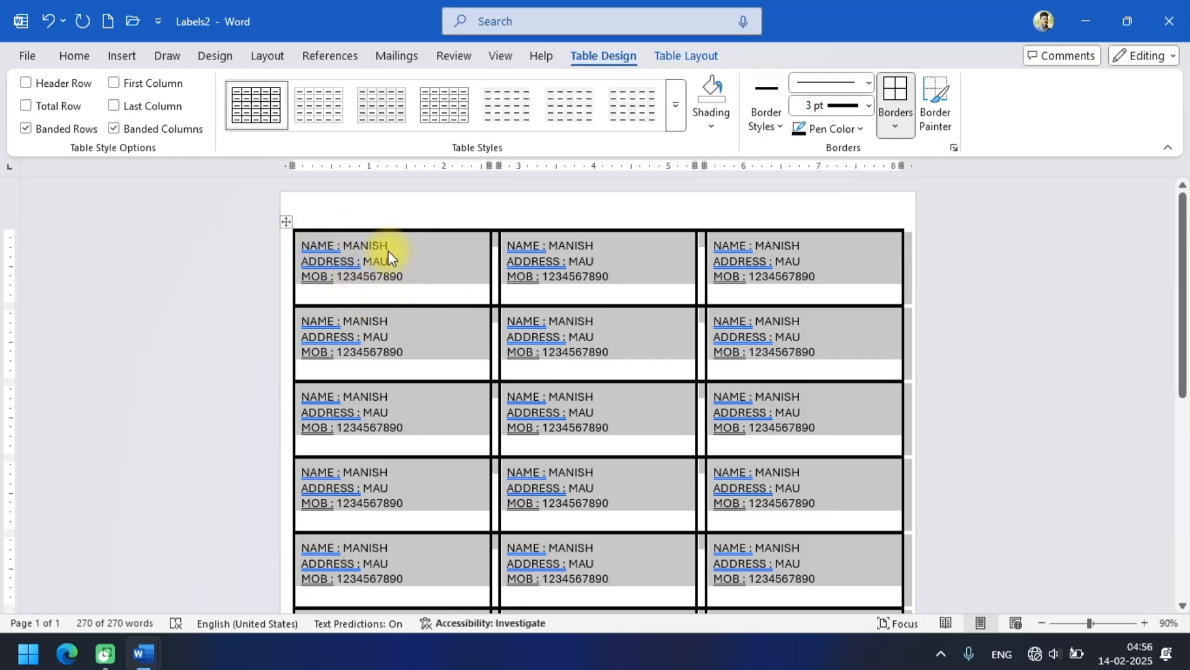
Increase the font size of all the label text by two increments.
left_click(72, 59)
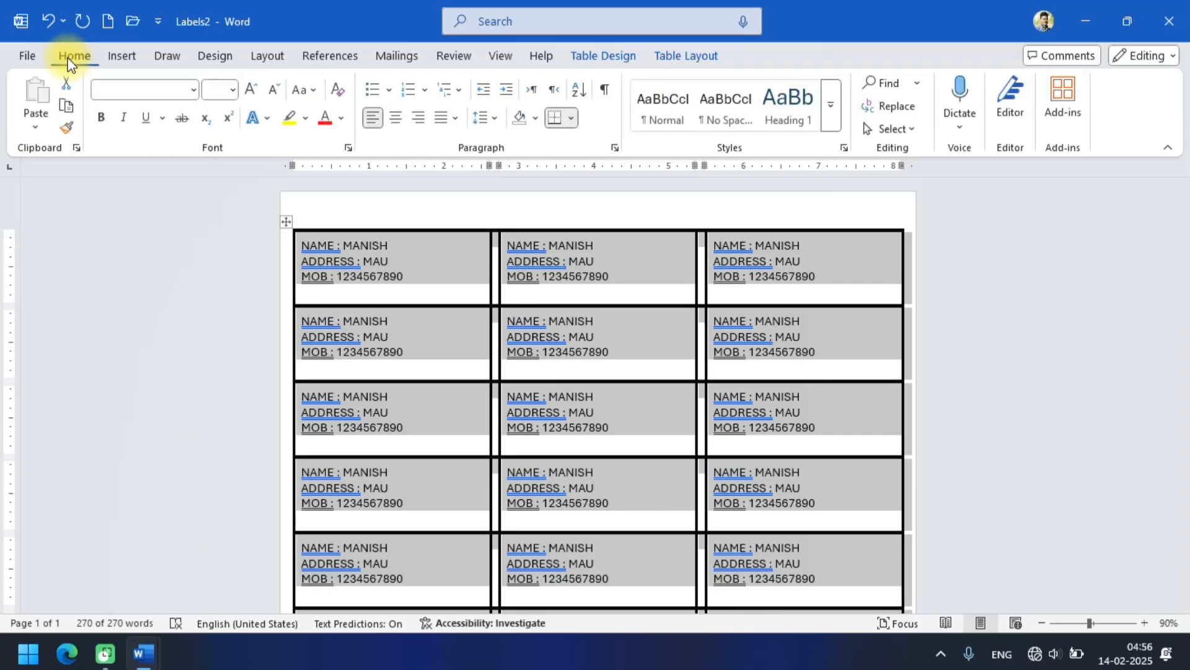
left_click(251, 95)
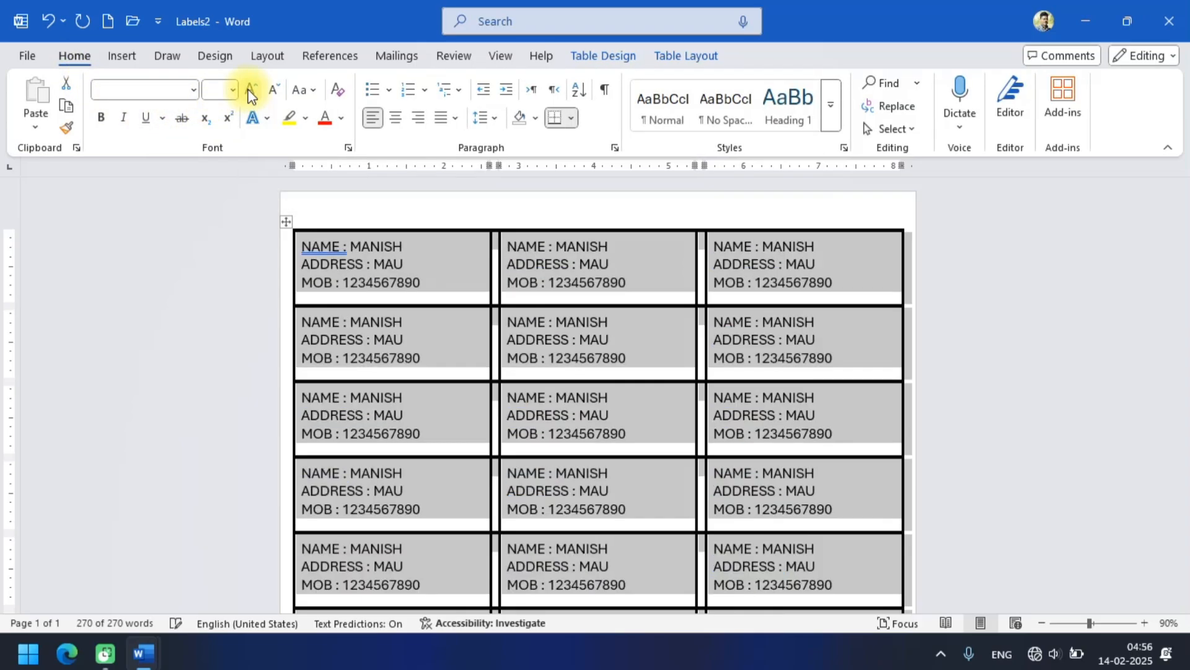
left_click(251, 95)
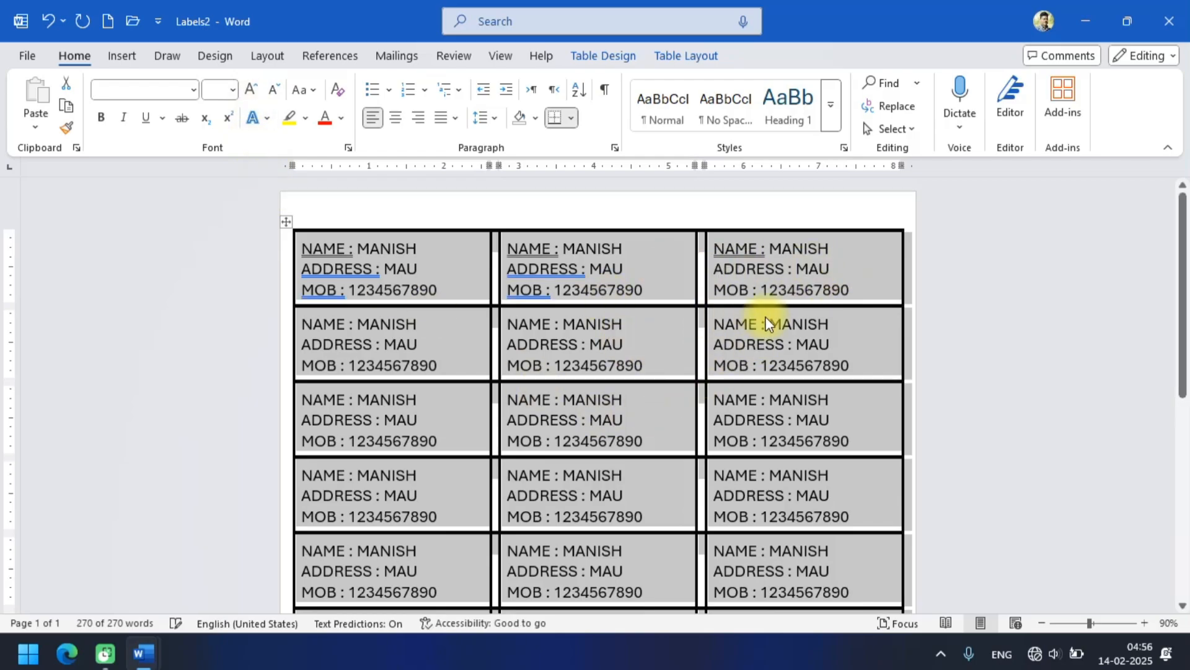
Shade every cell of the label table with a light blue theme color.
left_click(586, 57)
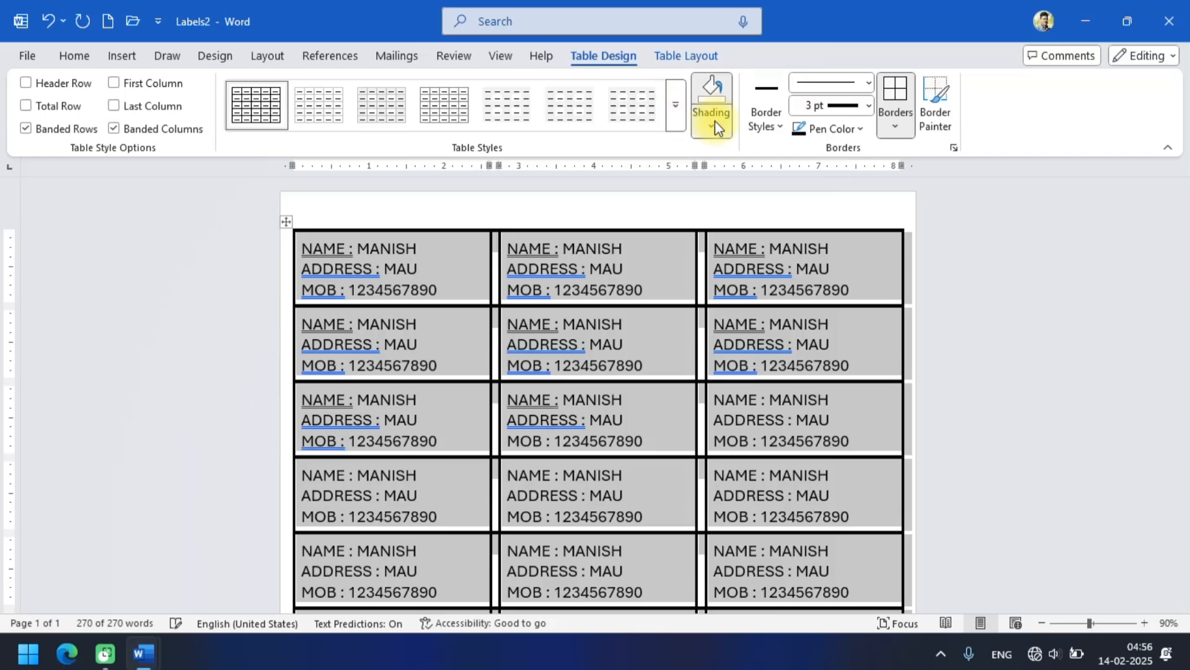
left_click(713, 121)
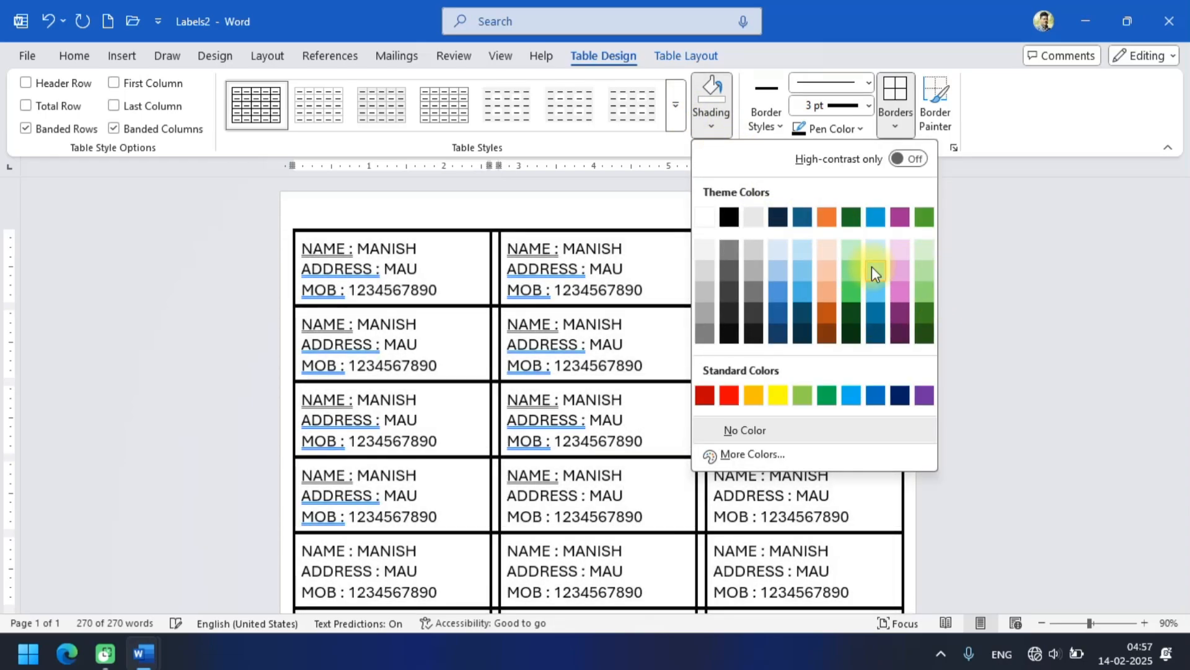
left_click(874, 268)
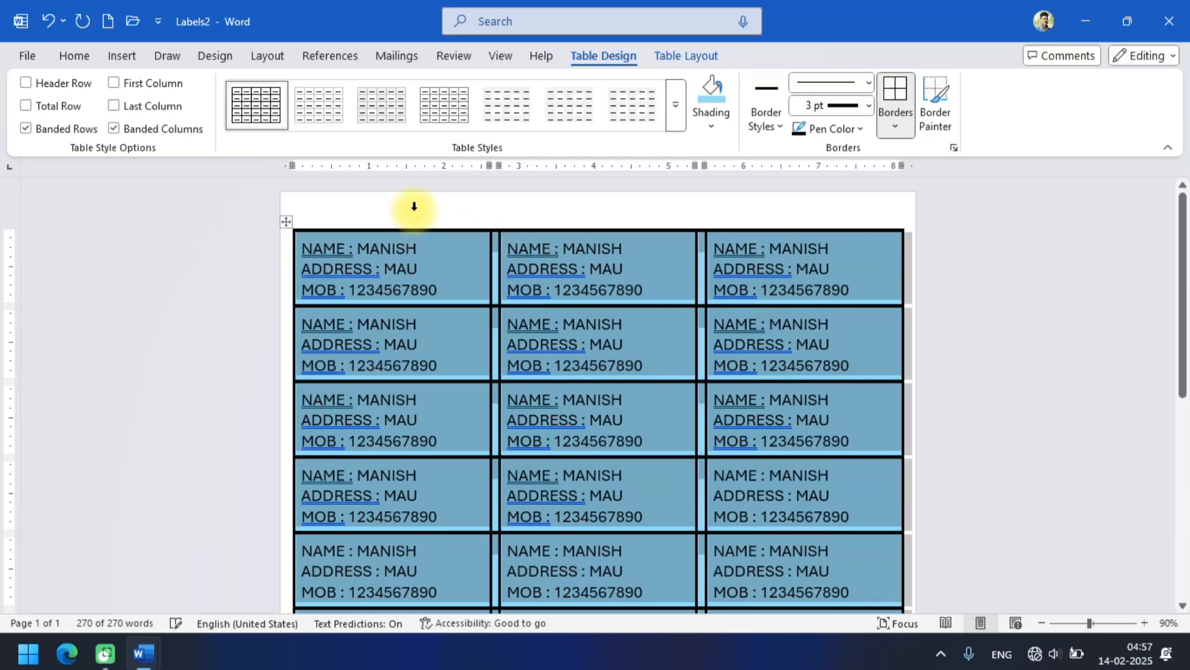
Clear the table selection and examine the bordered, shaded labels down the whole page.
left_click(412, 205)
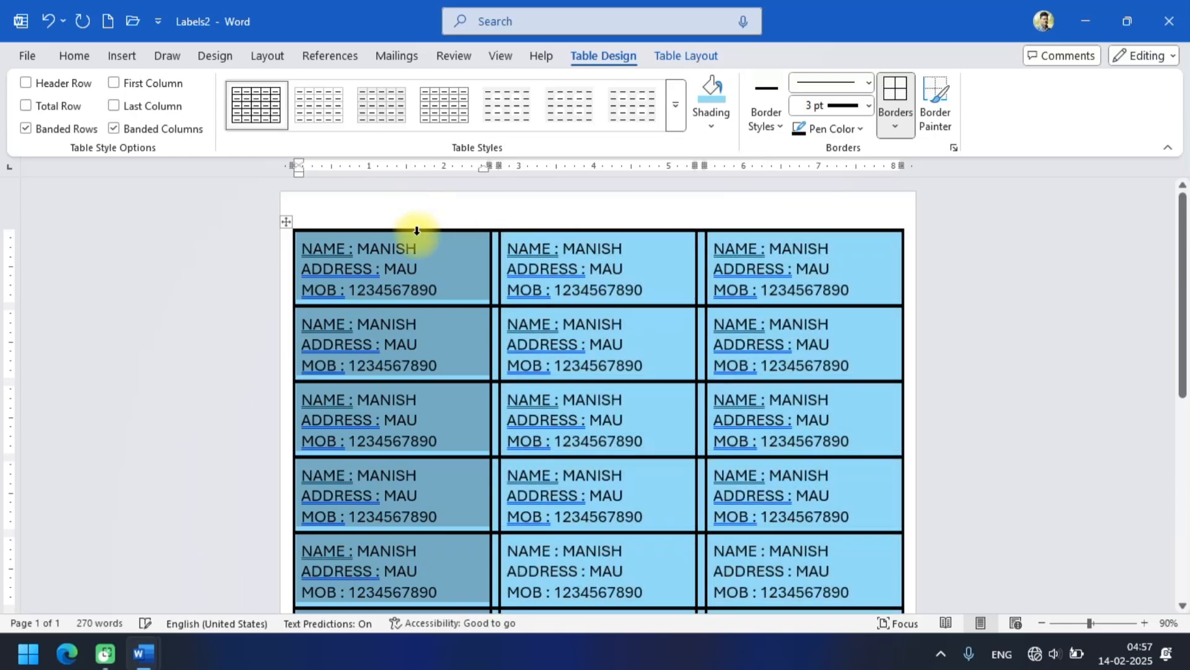
left_click(467, 276)
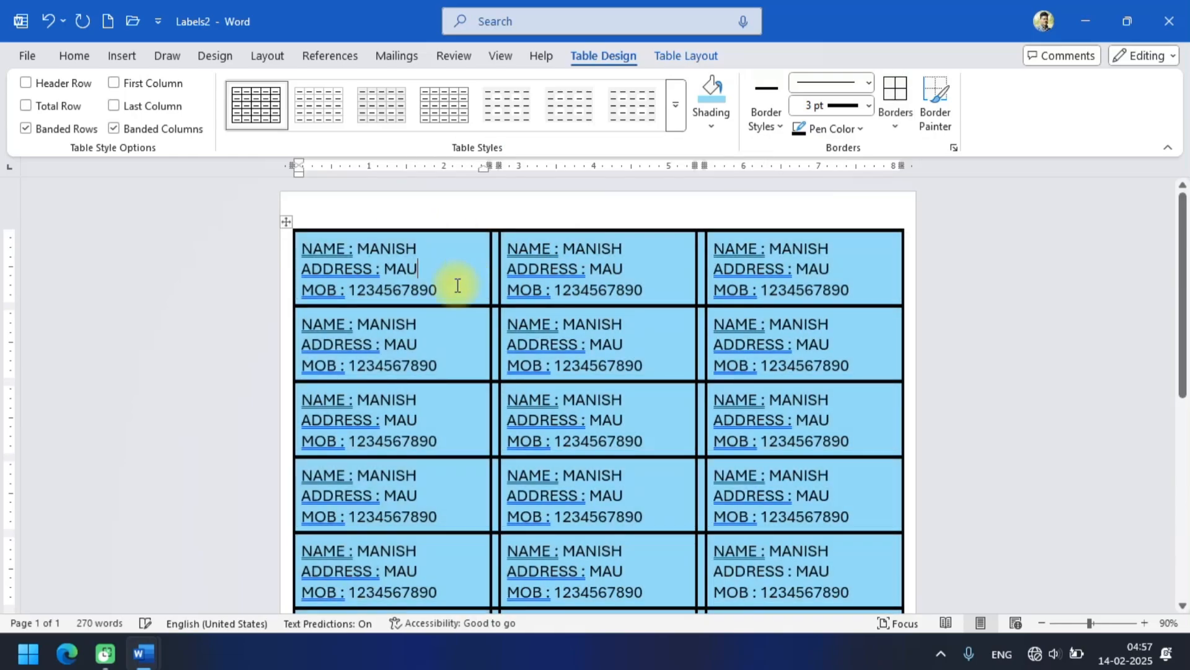
scroll(468, 297, "down", 8)
scroll(471, 302, "up", 5)
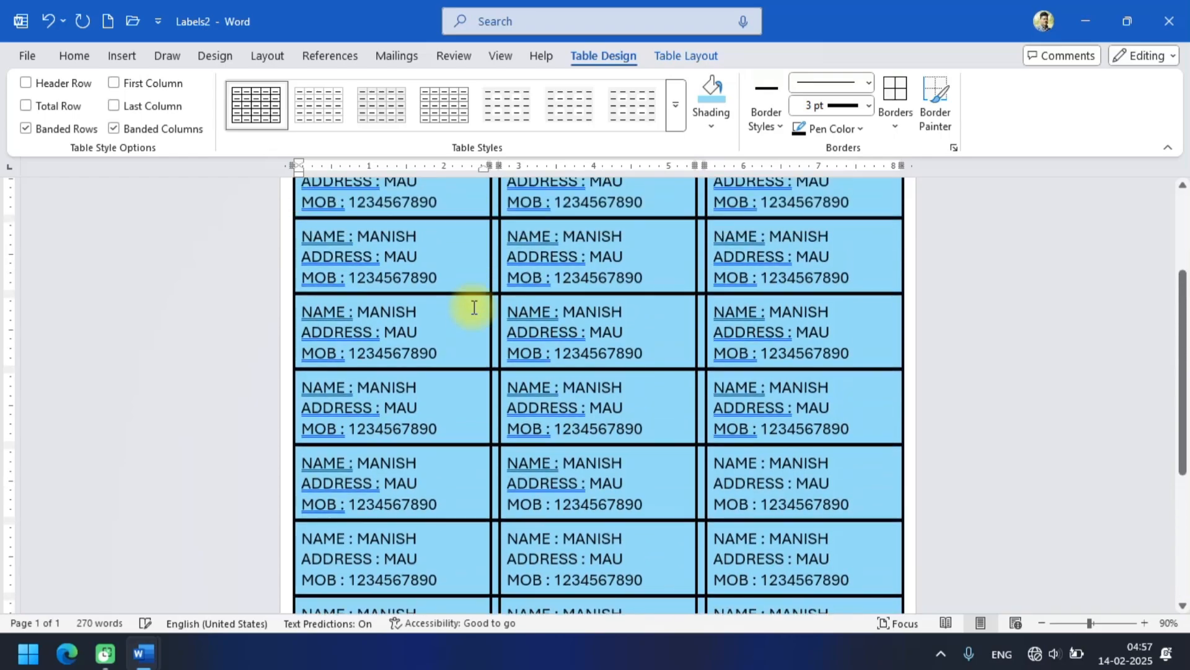
scroll(472, 306, "down", 3)
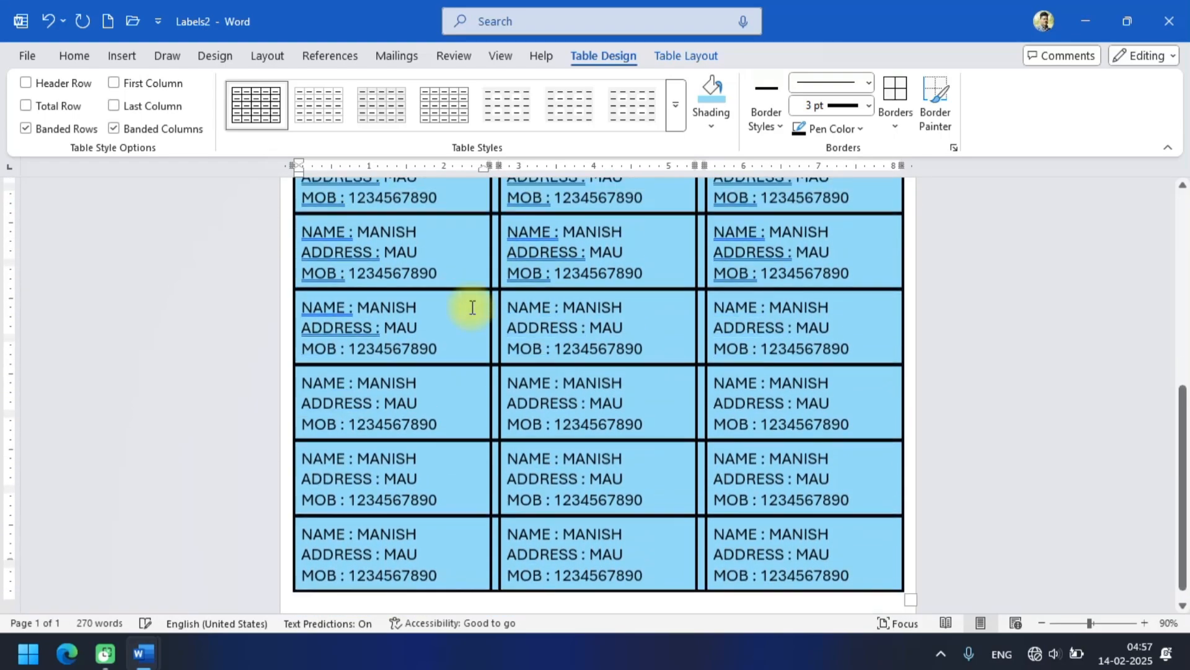
scroll(471, 306, "up", 2)
scroll(472, 307, "up", 1)
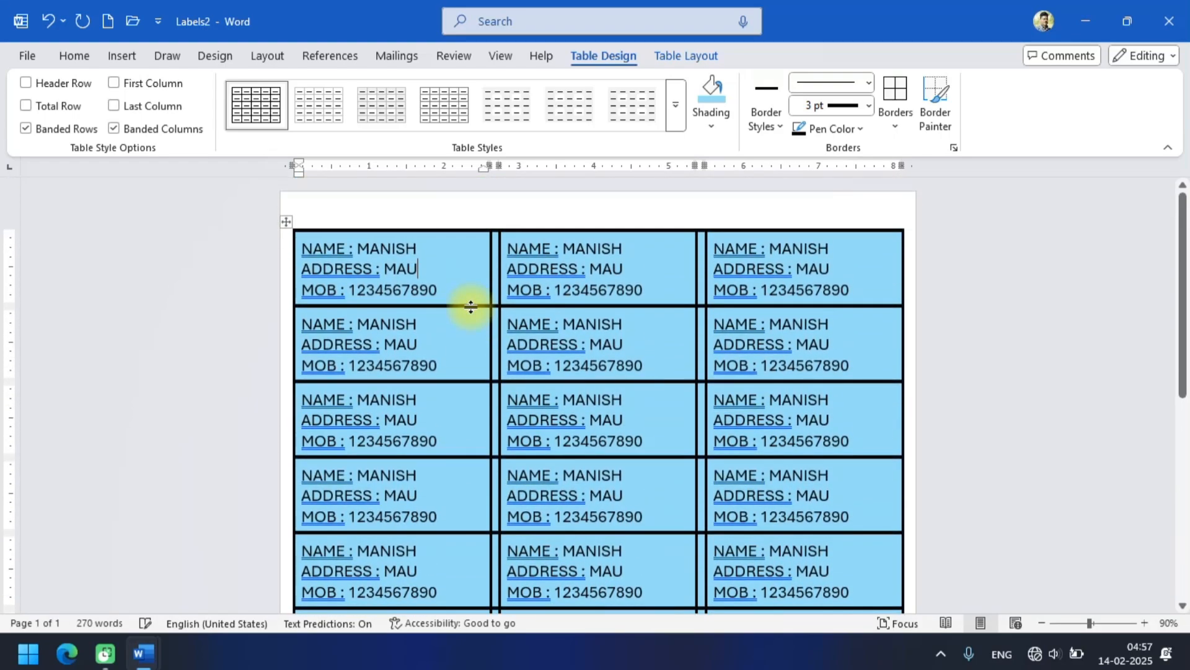
scroll(472, 306, "down", 9)
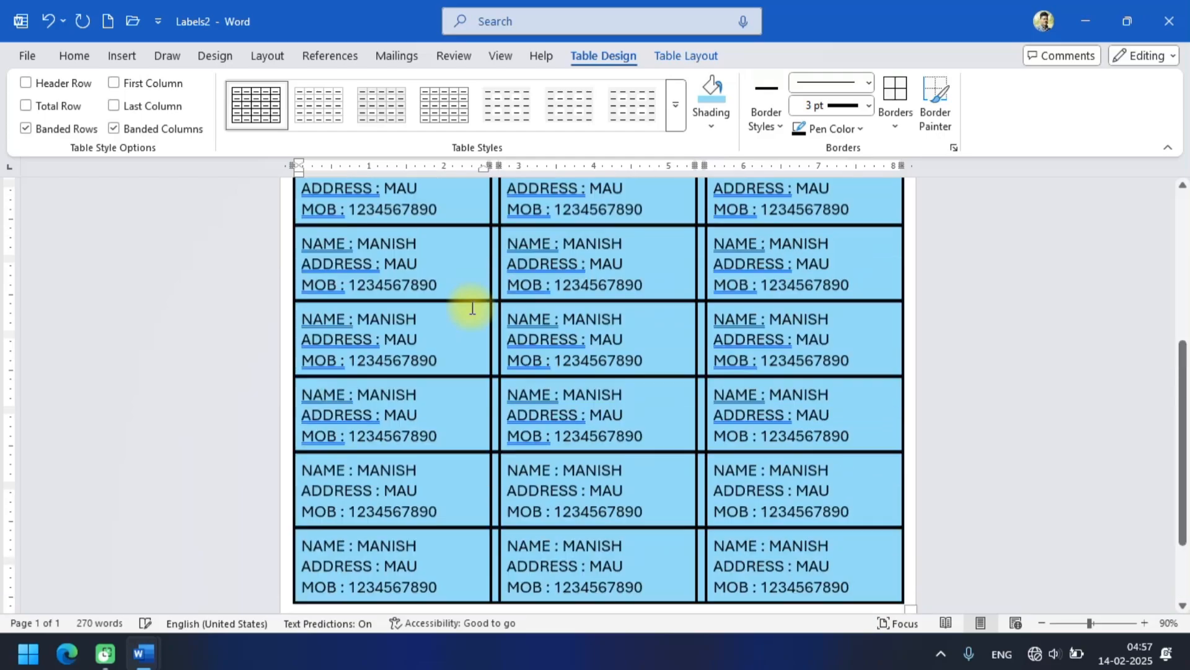
scroll(471, 306, "up", 9)
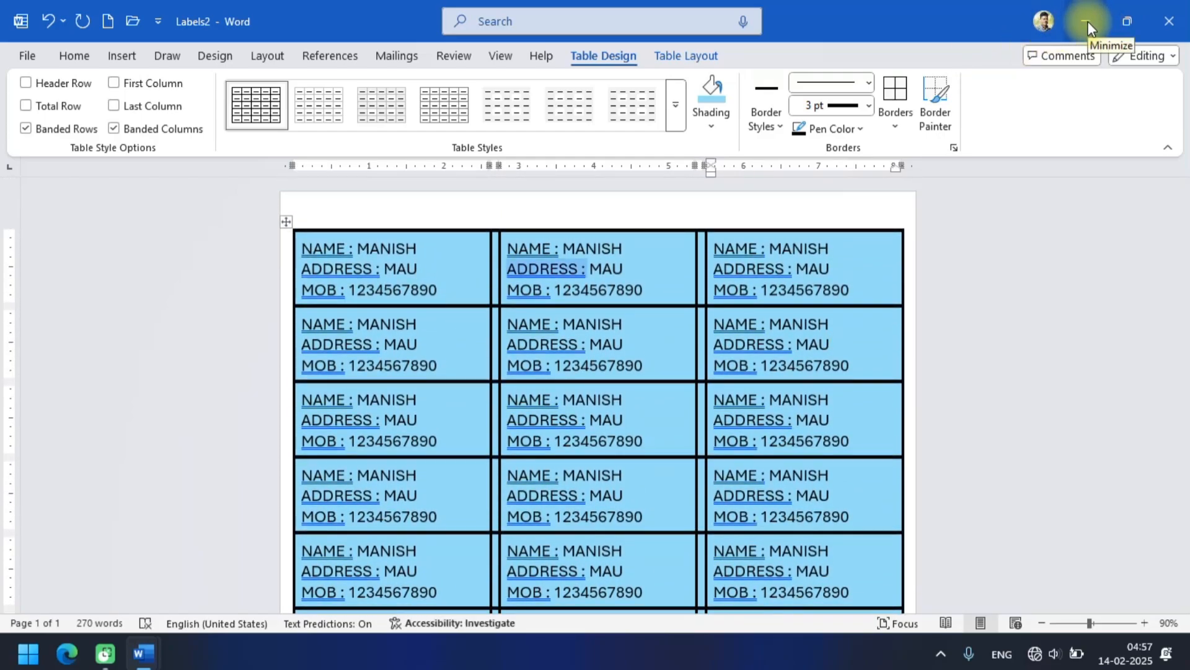
Minimize the label document and return to the blank page below the envelope in Document1.
left_click(1087, 21)
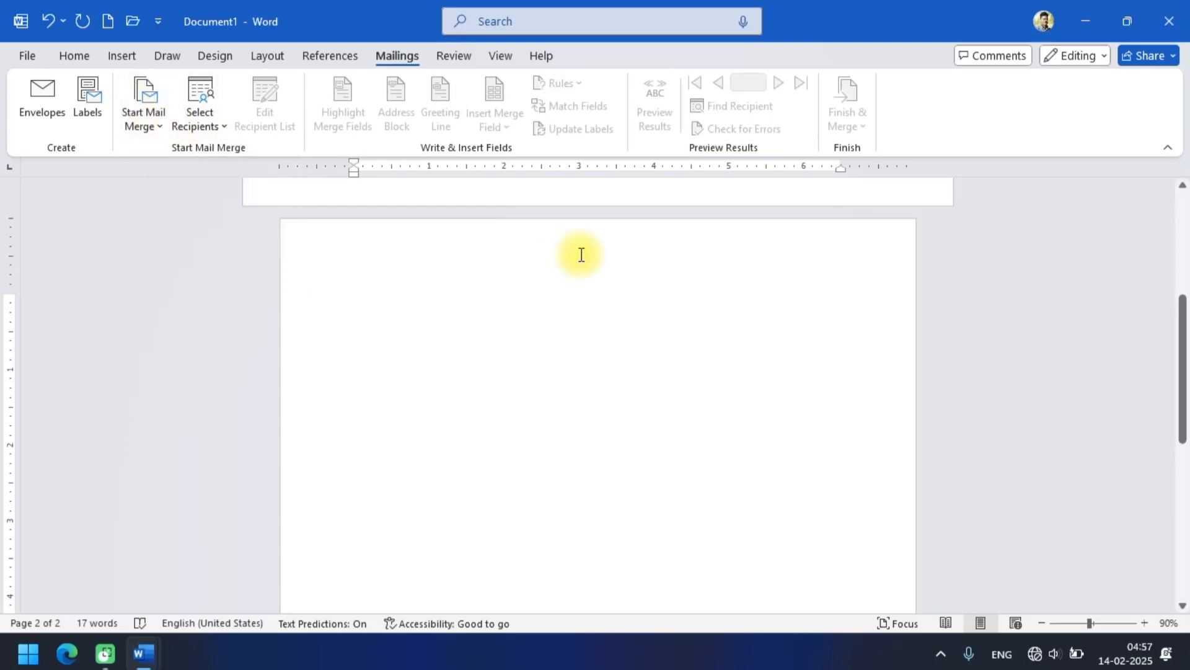
scroll(579, 275, "up", 2)
scroll(579, 276, "up", 3)
scroll(580, 276, "down", 4)
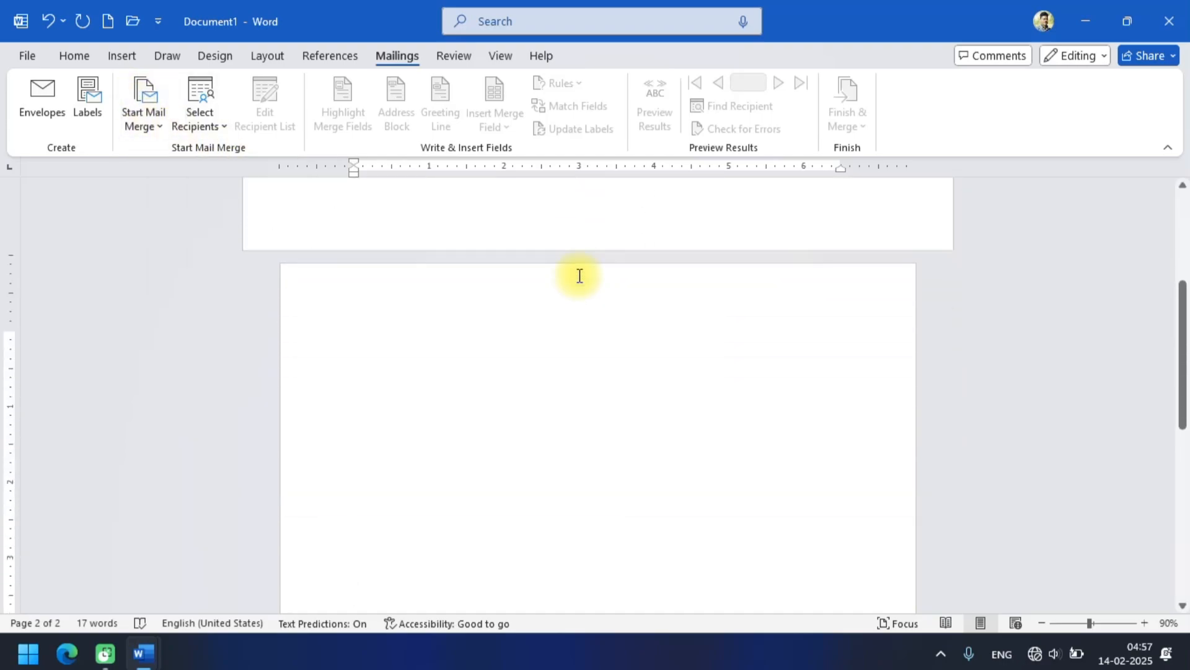
Start the Step-by-Step Mail Merge Wizard and advance to recipient selection, using Letters as the document type and the current document as the starting document.
left_click(157, 121)
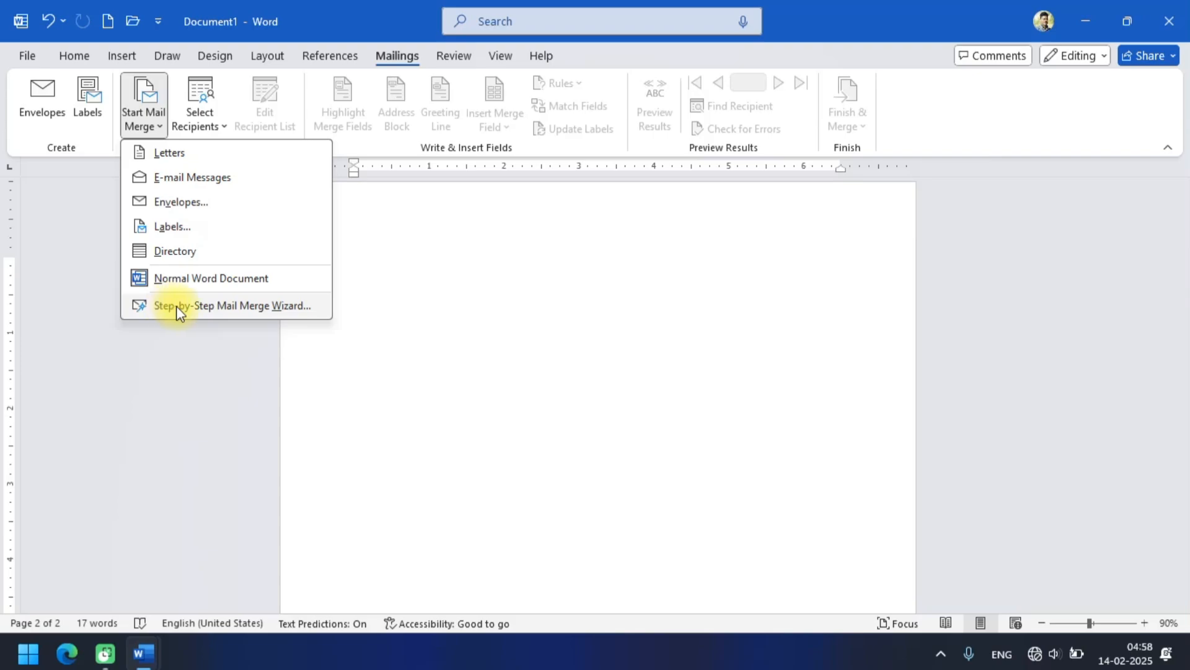
left_click(261, 305)
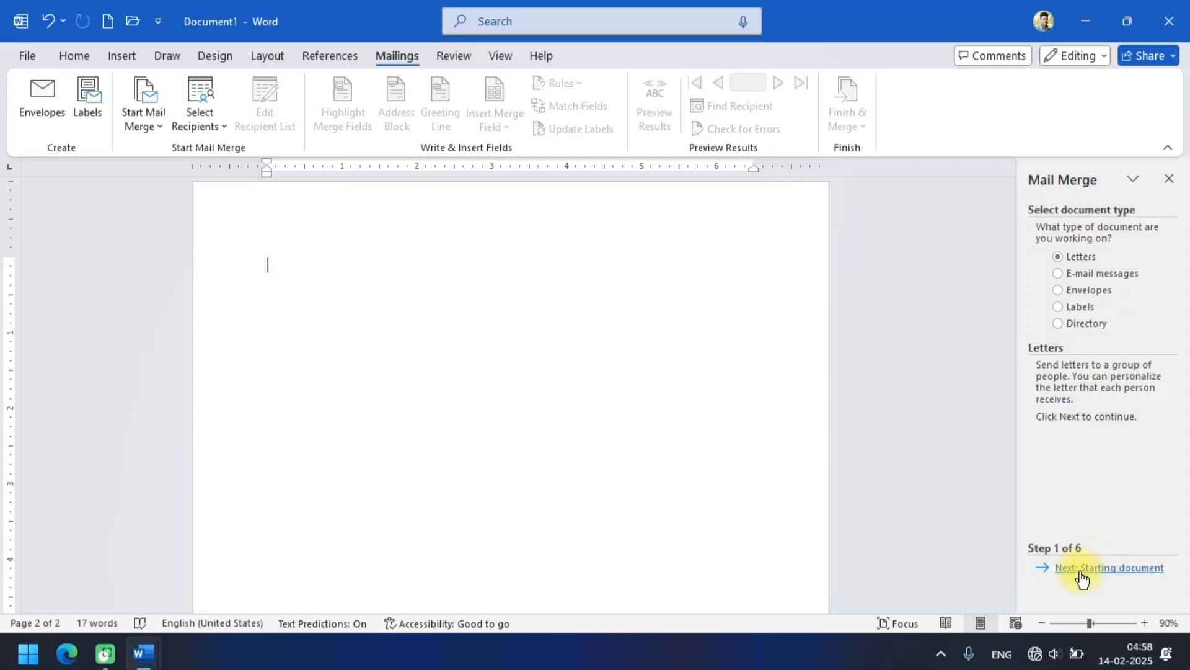
left_click(1126, 569)
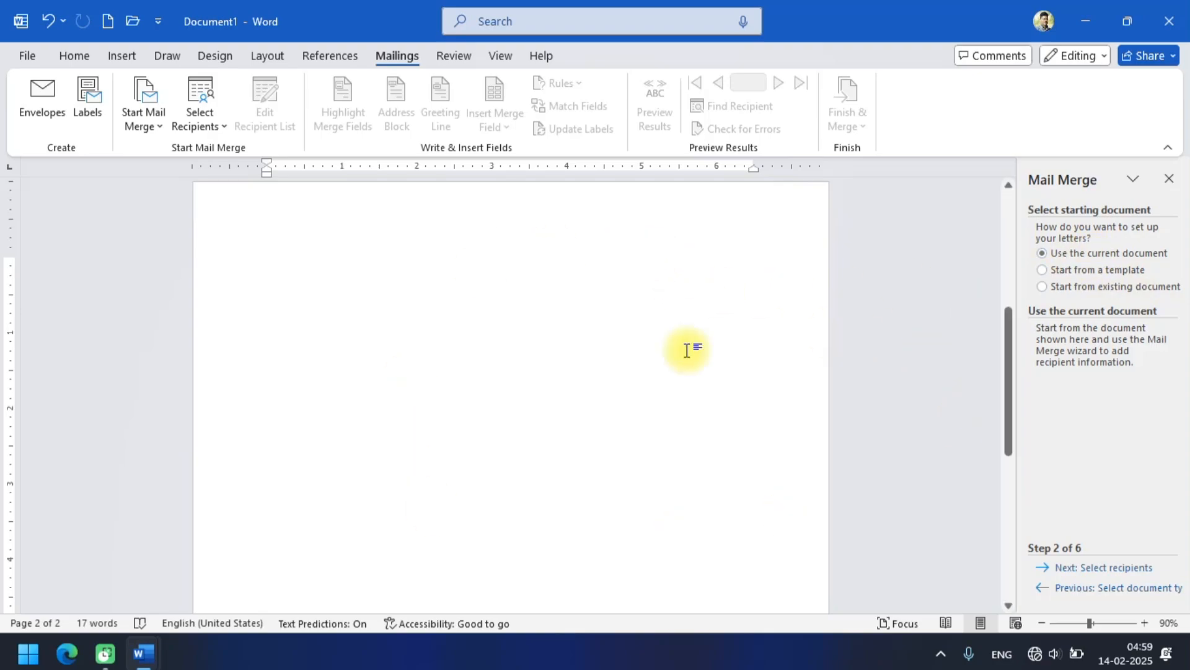
left_click(1079, 571)
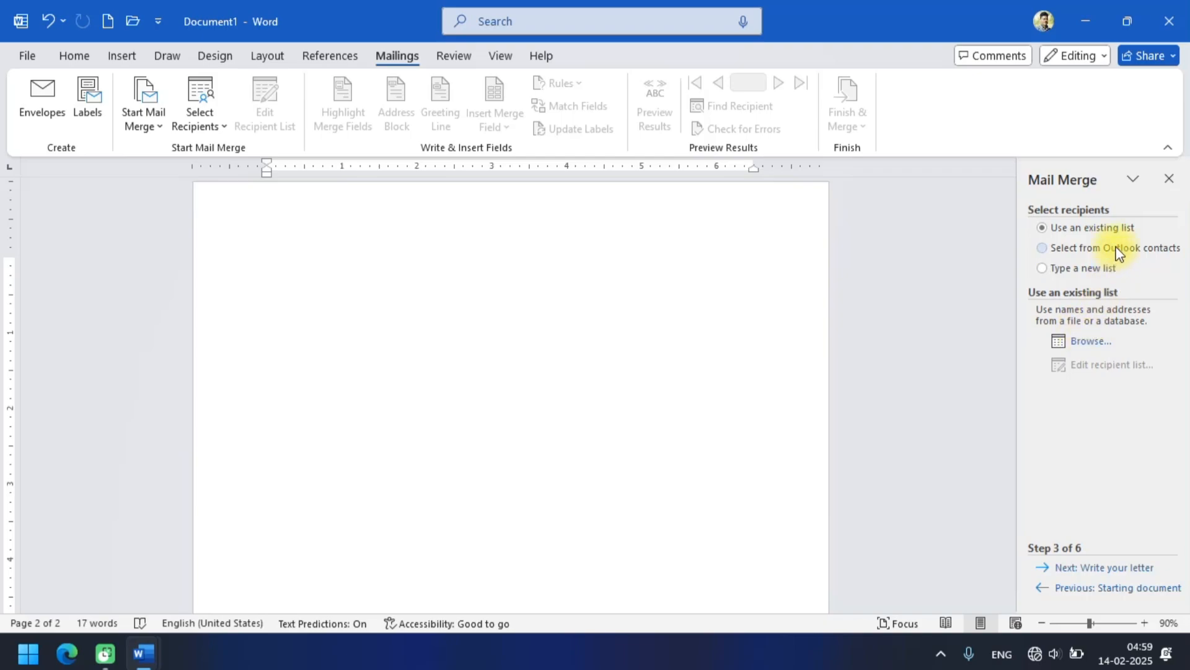
Choose to type a new recipient list and open the New Address List for creation.
left_click(1089, 268)
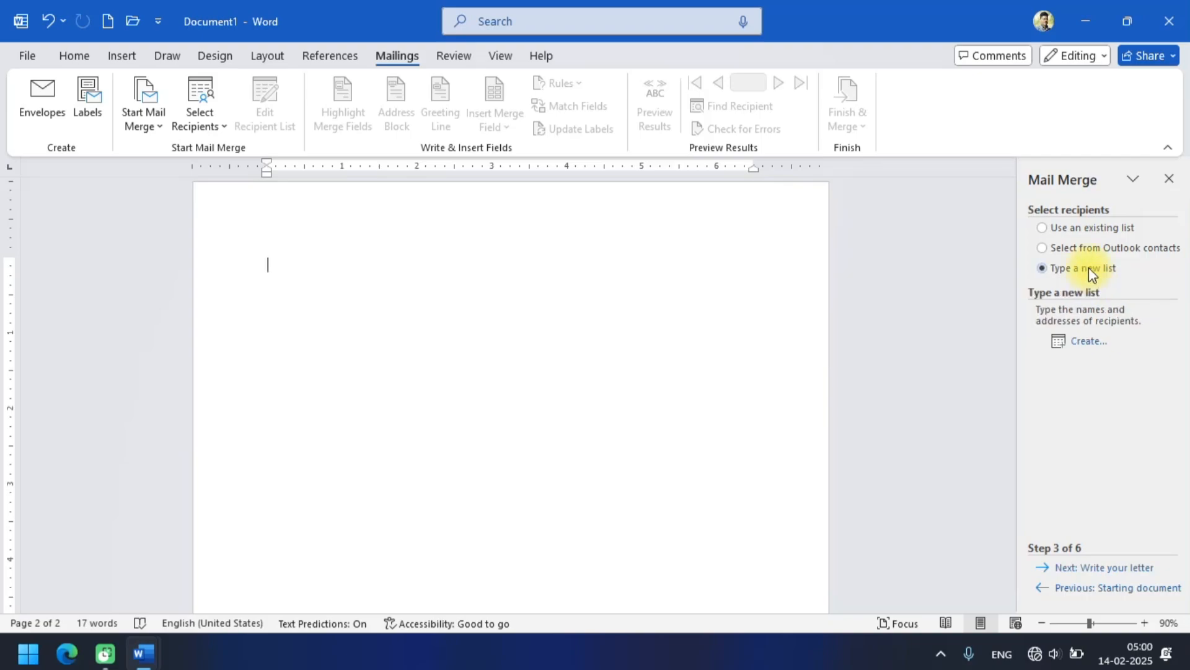
left_click(1089, 342)
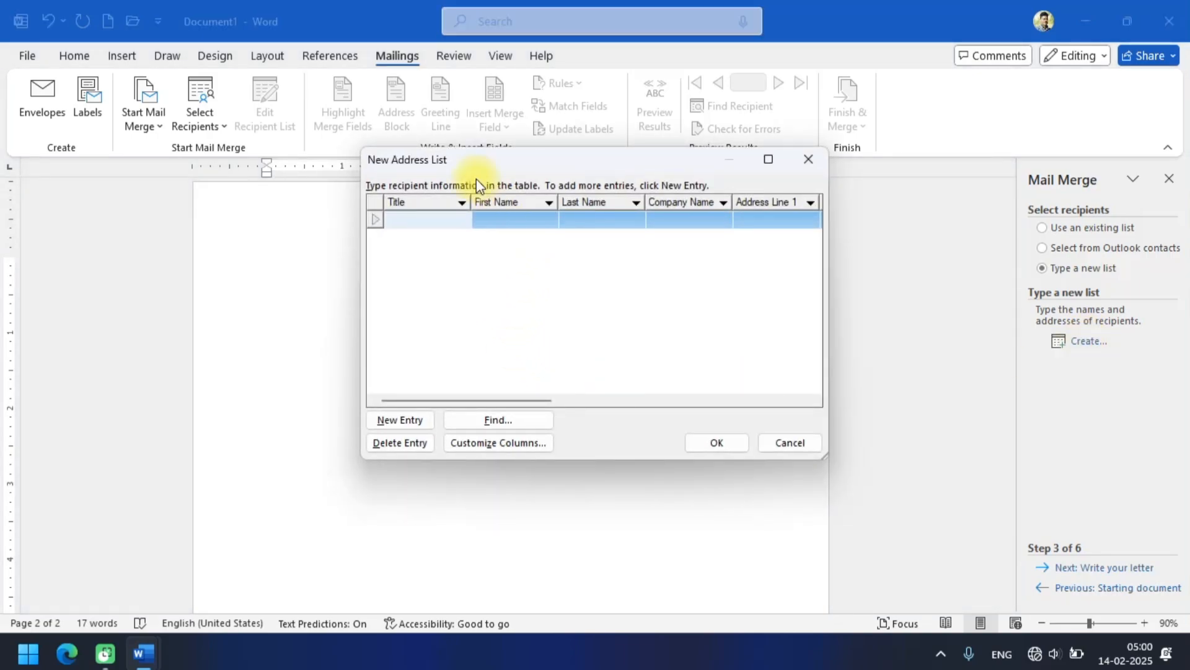
left_click_drag(474, 162, 349, 144)
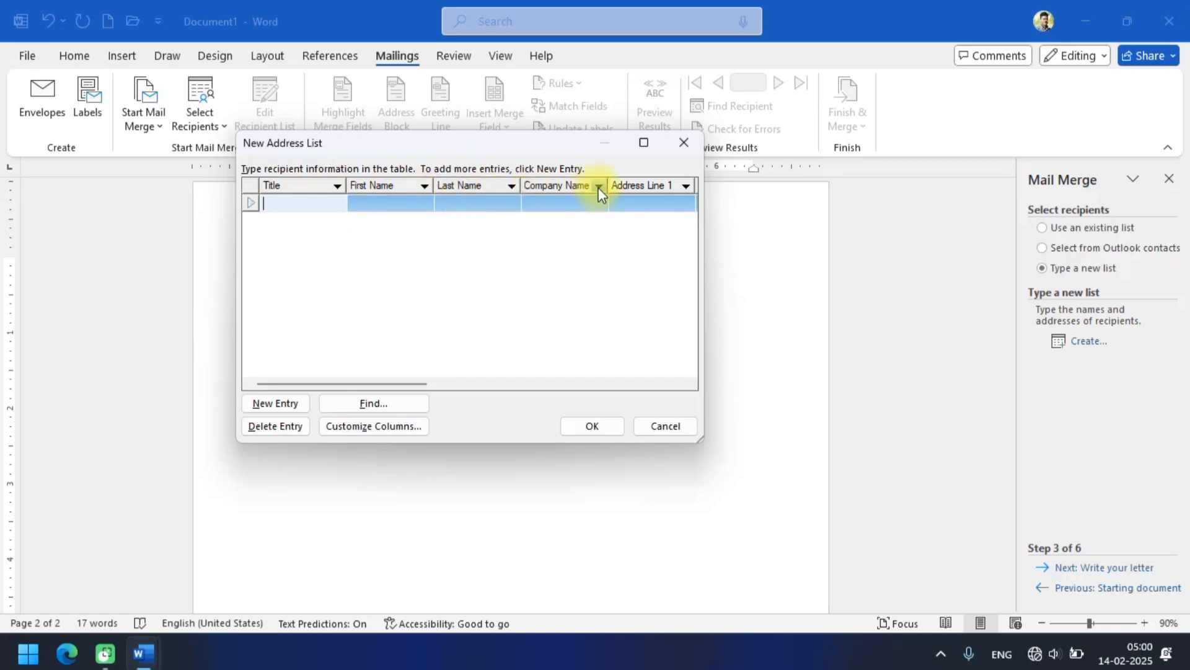
Open the column customization for the new address list and delete the Title field.
left_click(381, 427)
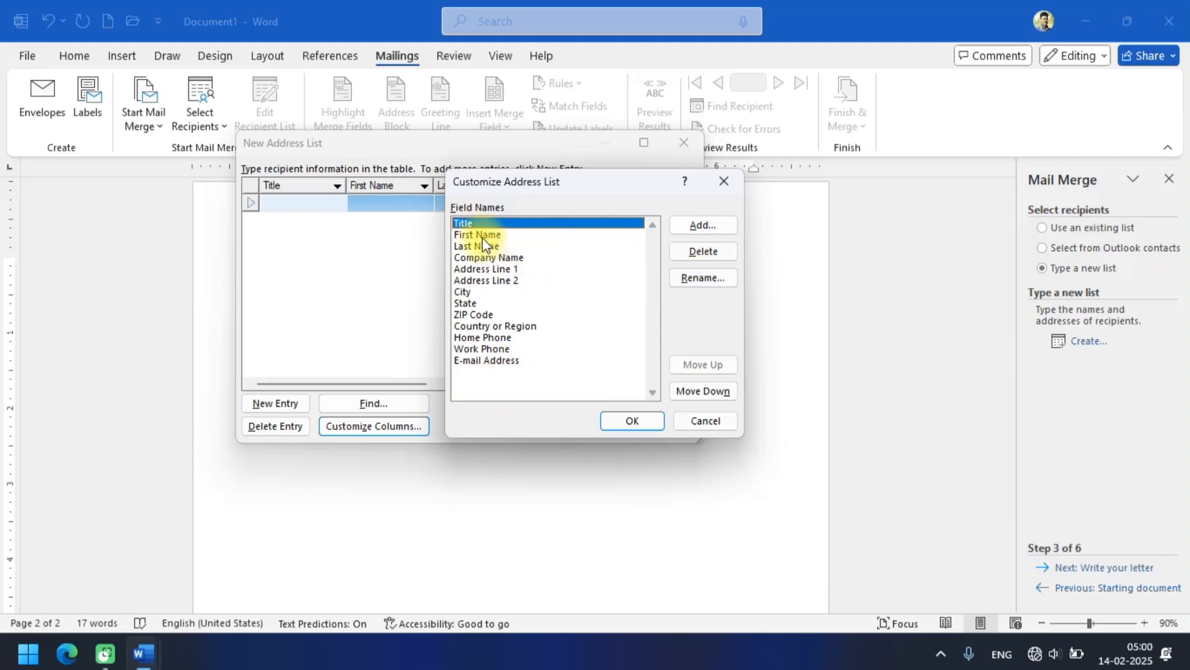
left_click(690, 259)
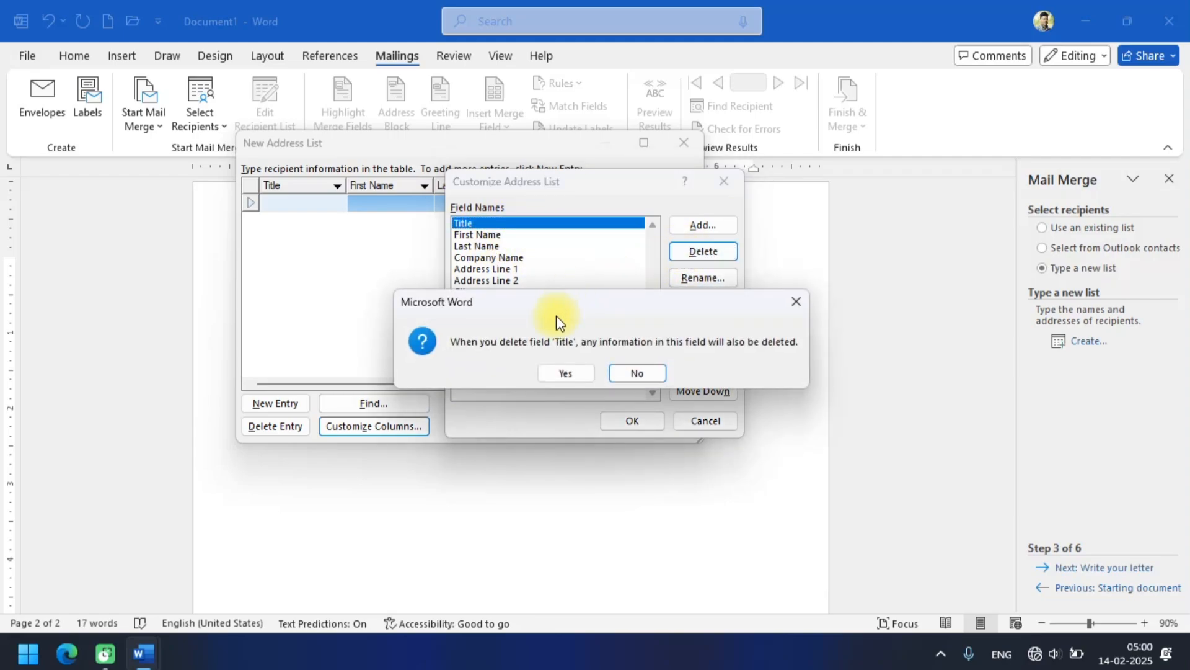
left_click(555, 371)
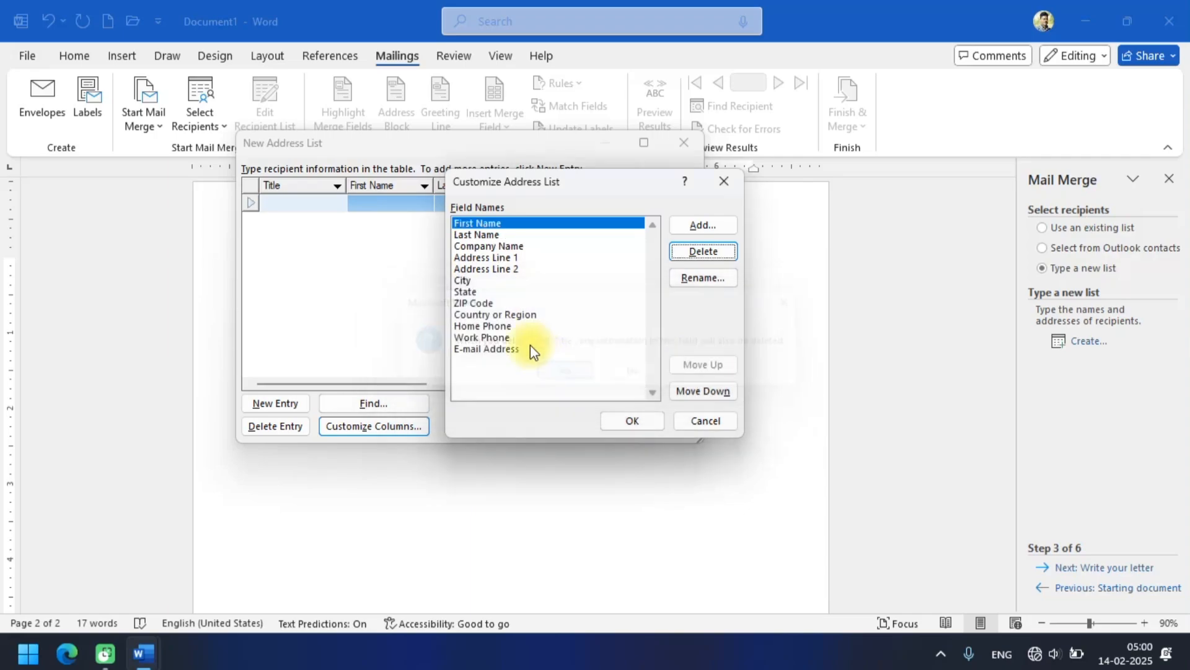
Delete the Last Name field from the address list's columns.
left_click(495, 247)
left_click(496, 257)
left_click(498, 270)
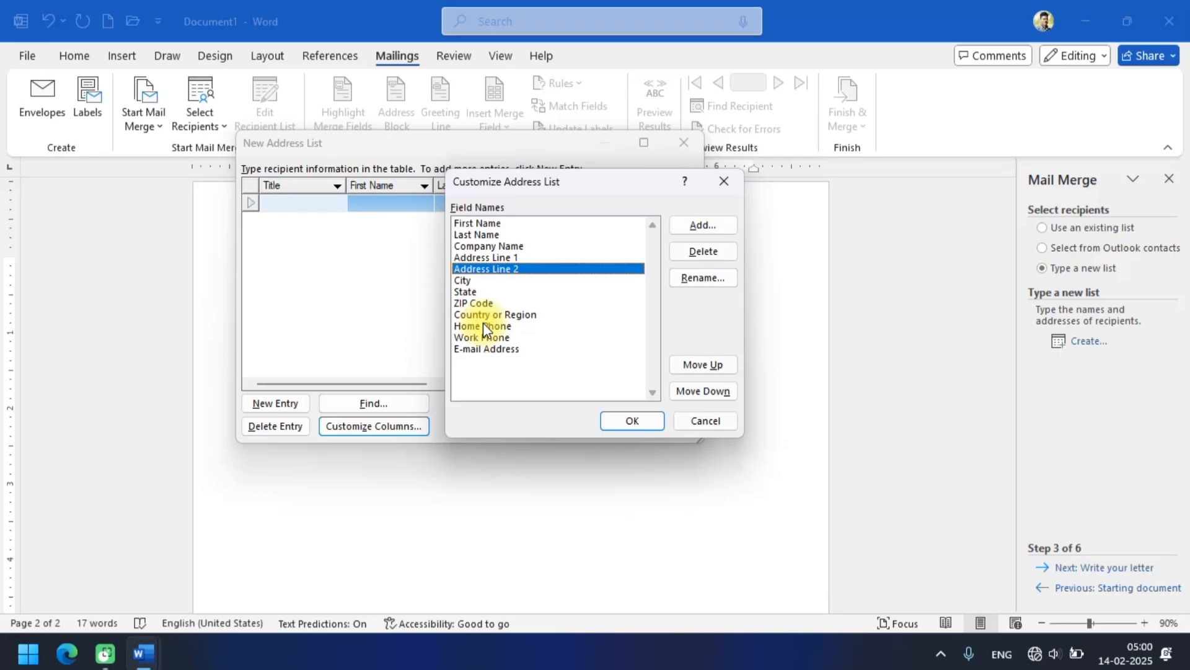
left_click(477, 234)
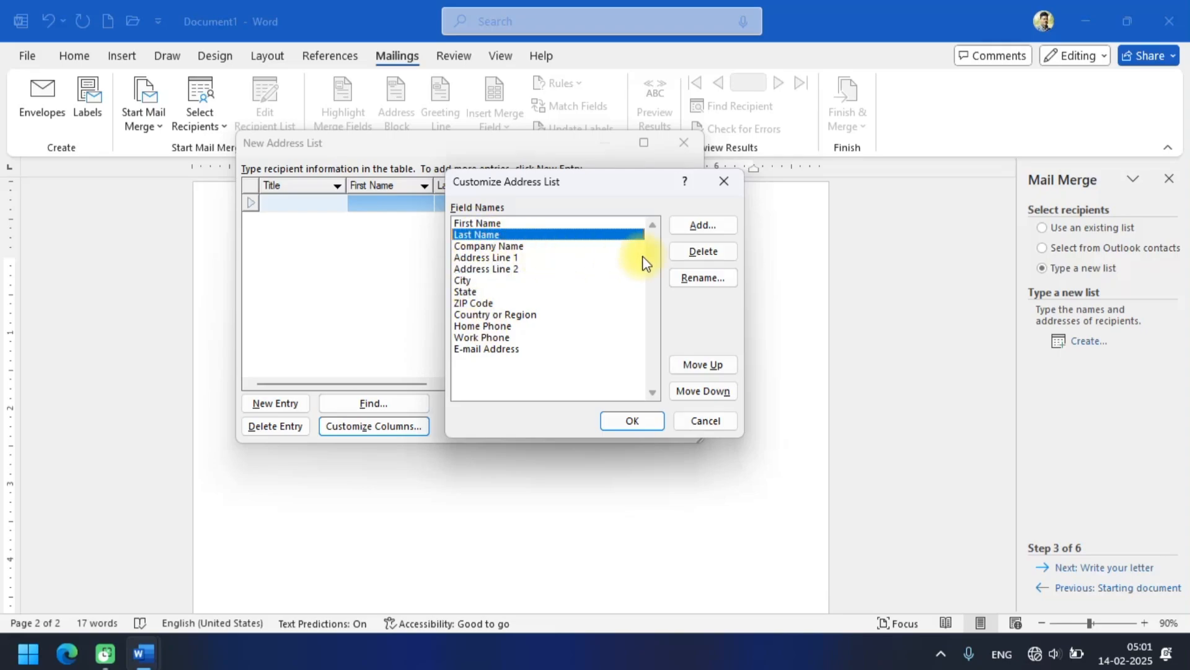
left_click(695, 252)
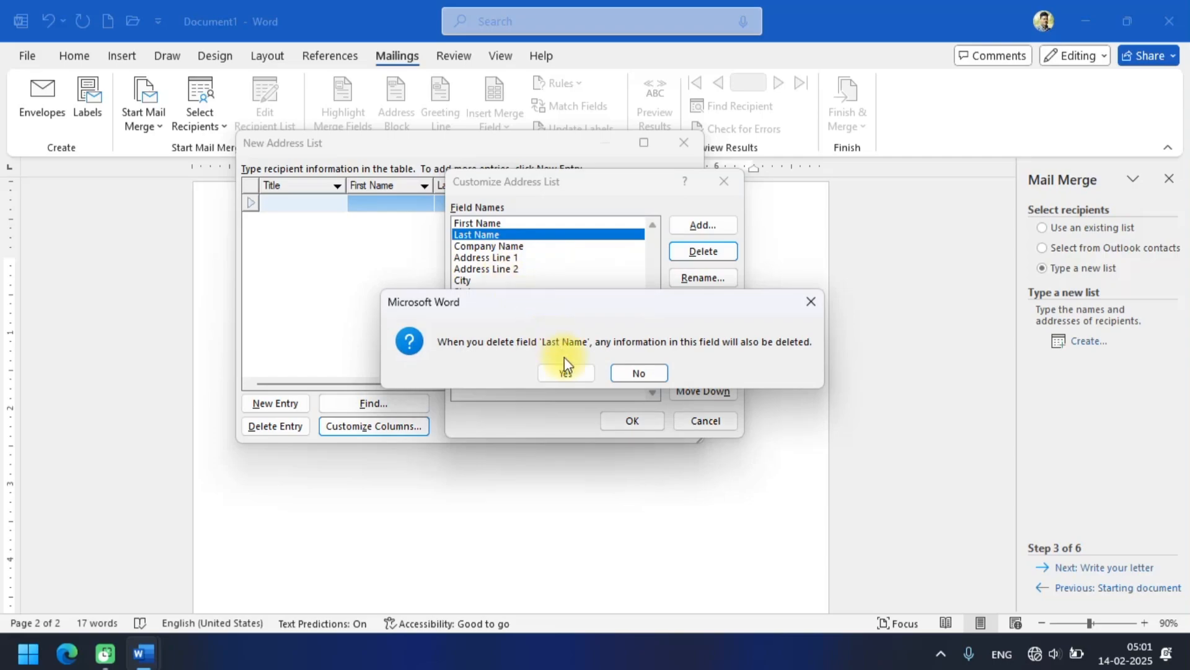
left_click(566, 372)
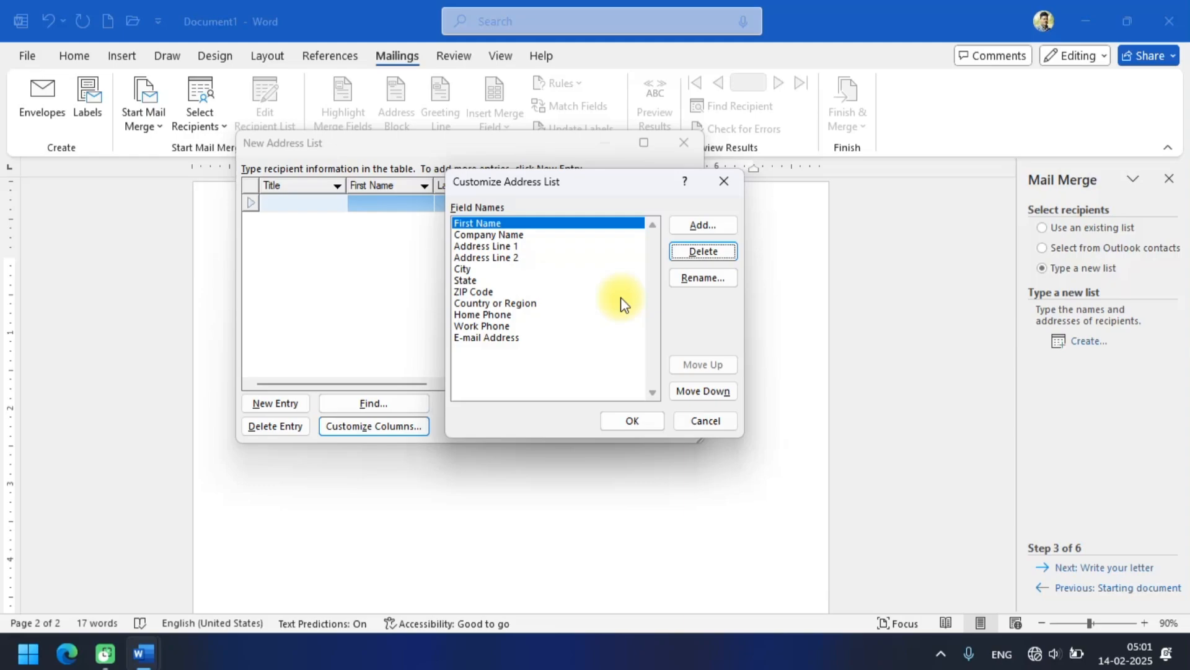
Delete all remaining default fields from the address list, from First Name and Company Name through E-mail Address.
key("d")
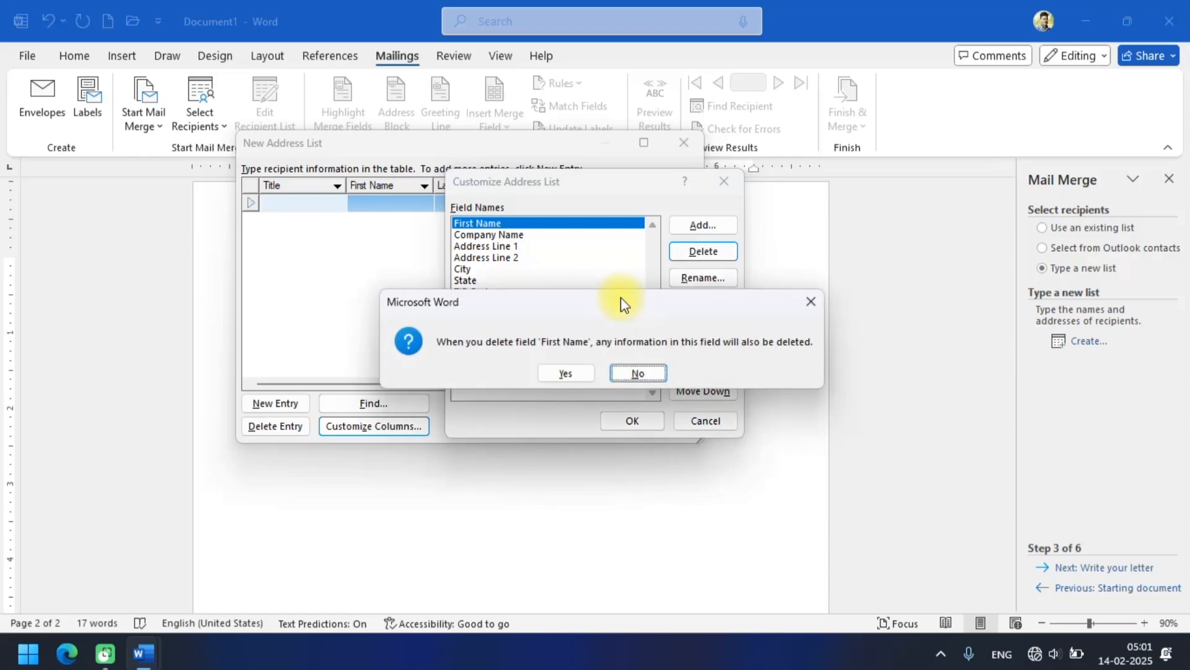
key("y")
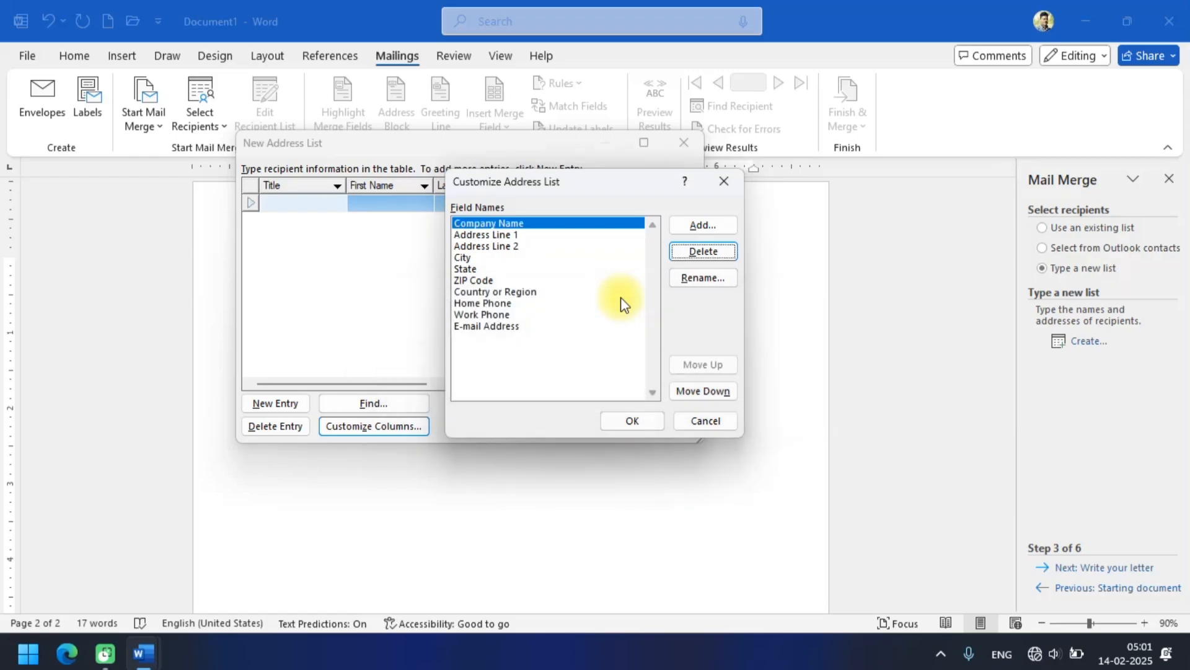
key("d")
key("y")
key("d")
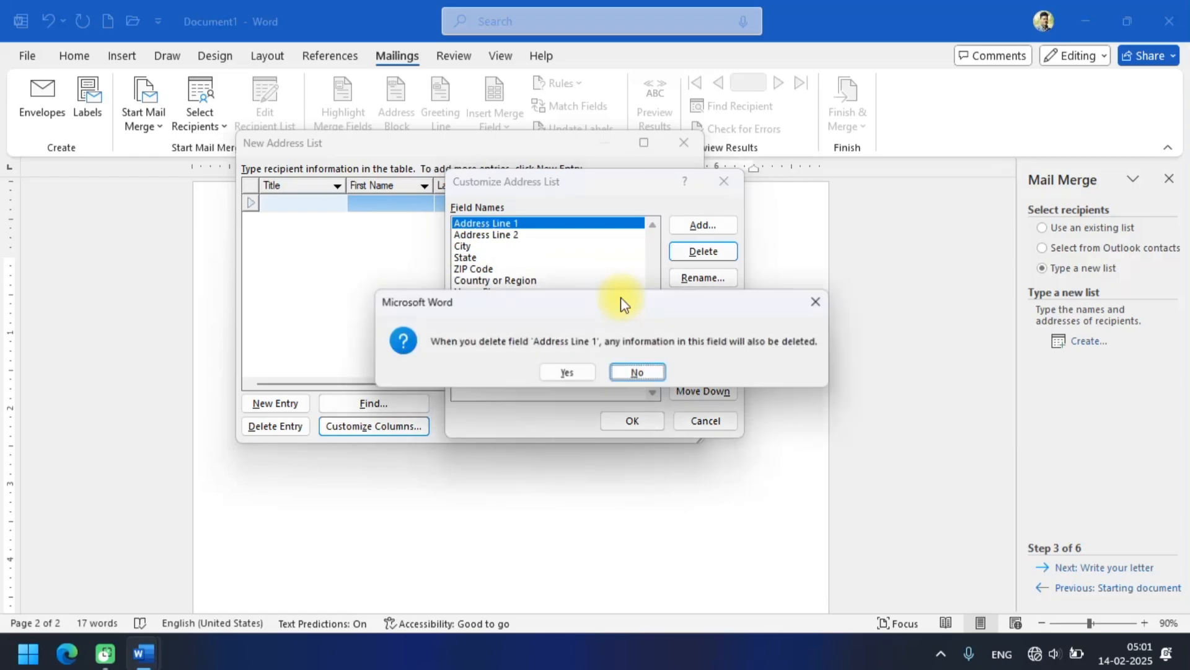
key("y")
key("d")
key("y")
key("d")
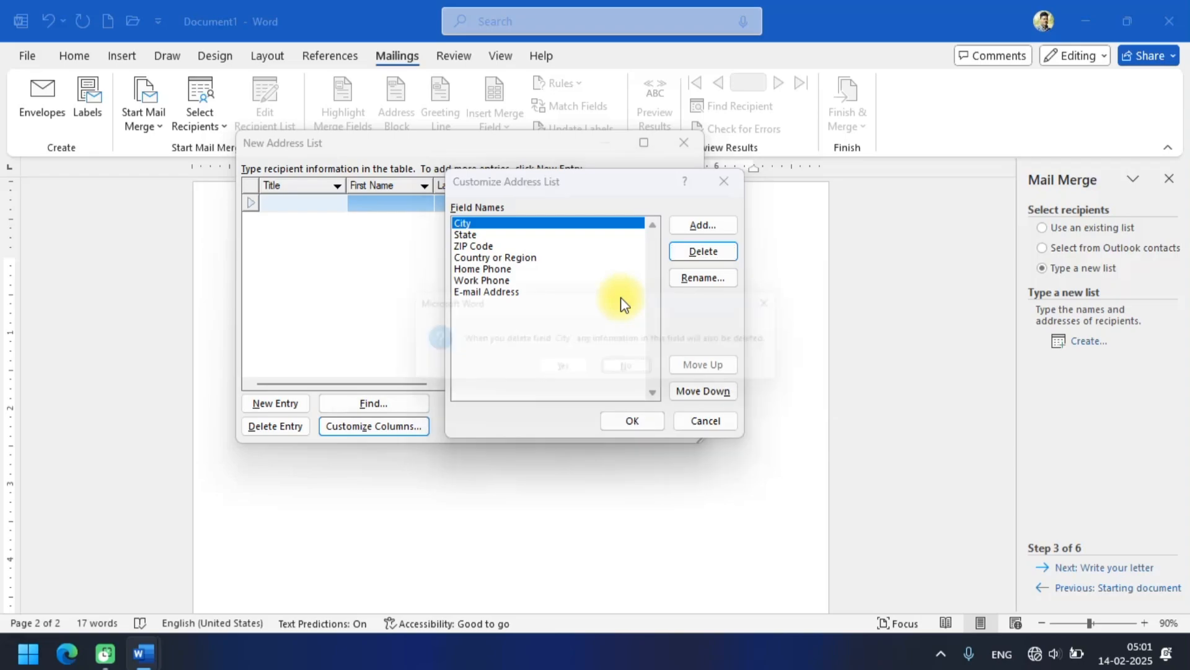
key("y")
key("d")
key("y")
key("d")
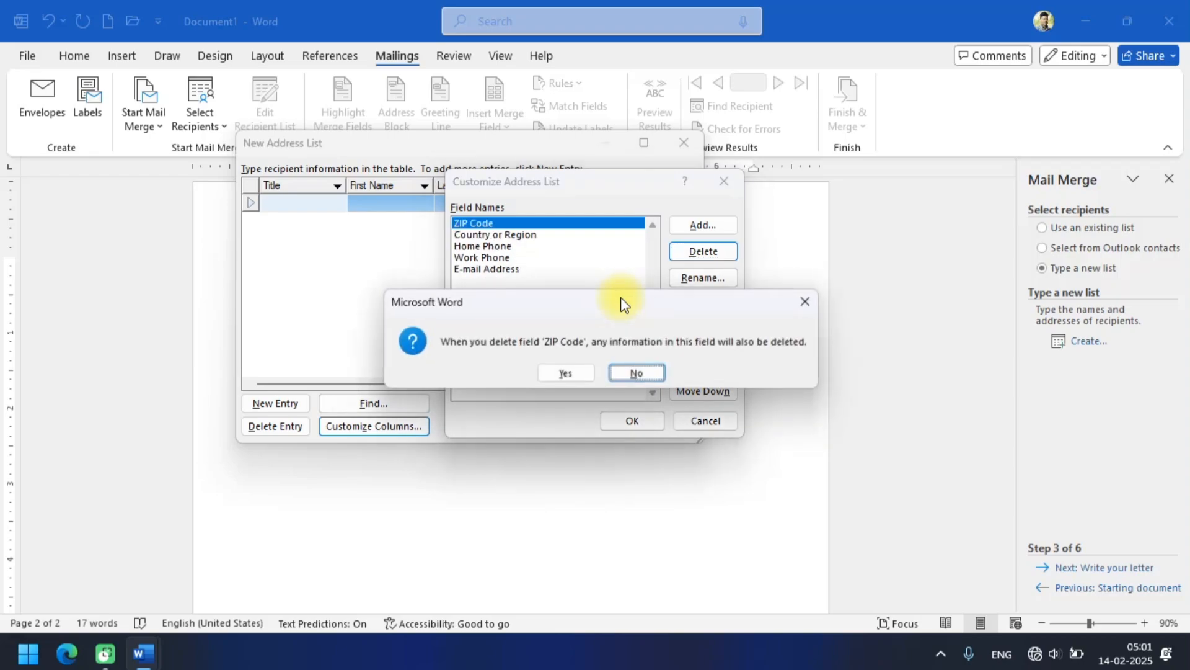
key("y")
key("d")
key("y")
key("d")
key("y")
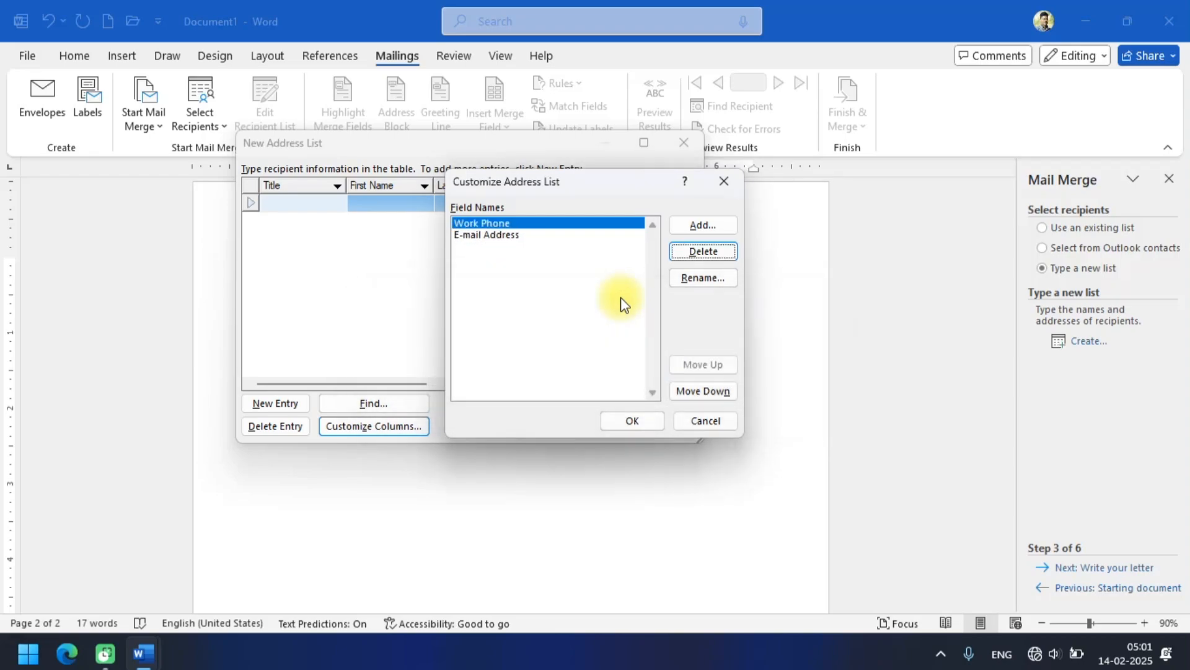
key("d")
key("y")
key("d")
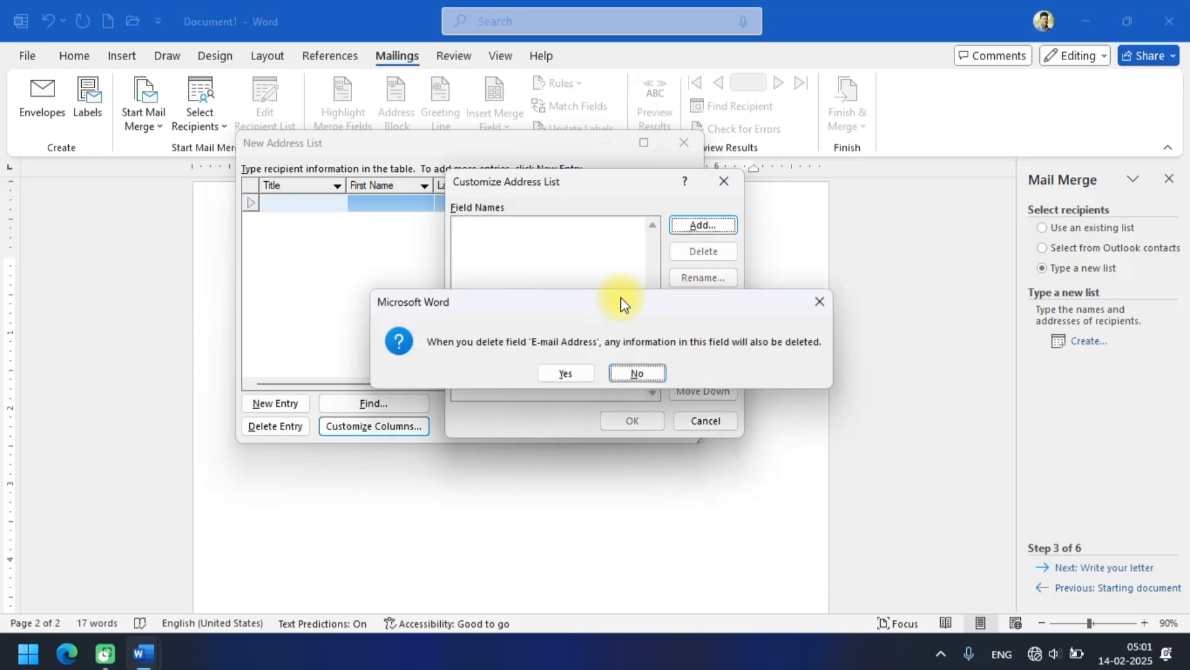
key("y")
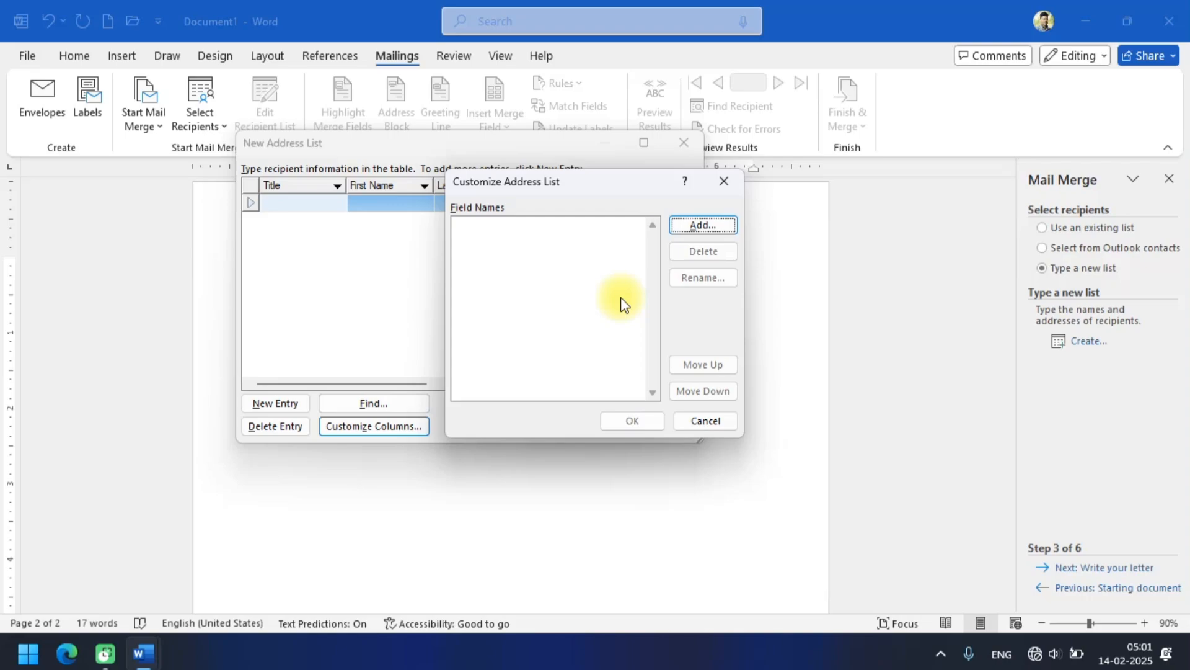
Add two custom fields named NAME and ADDRESS to the empty field list.
key("Return")
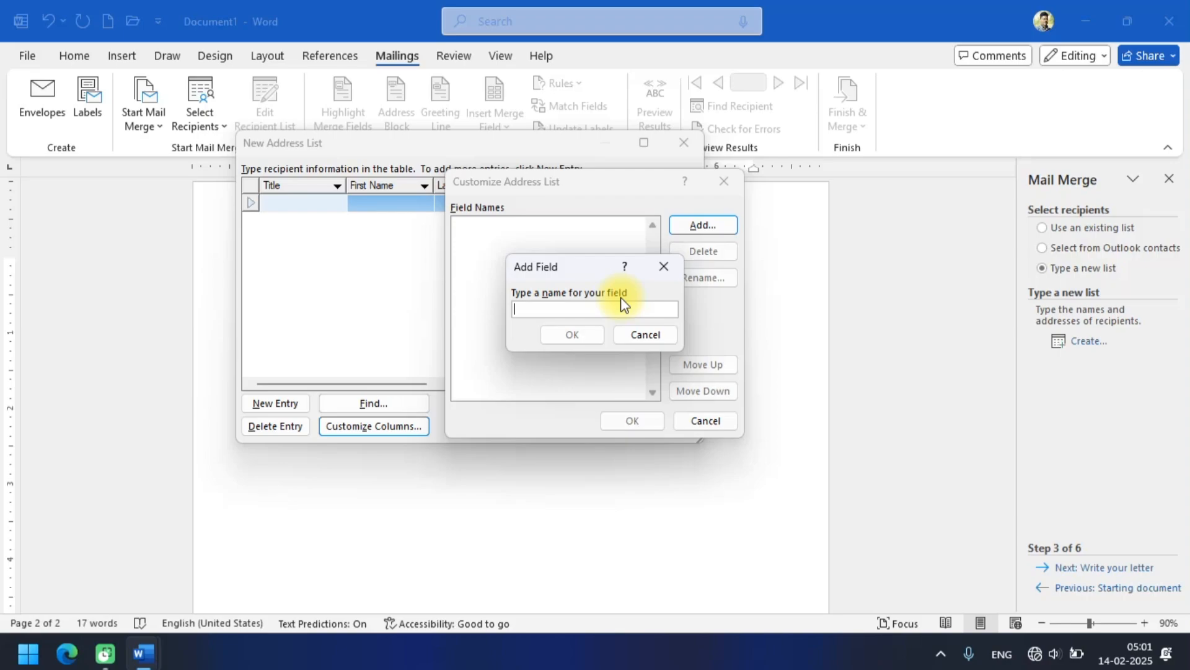
type("NA")
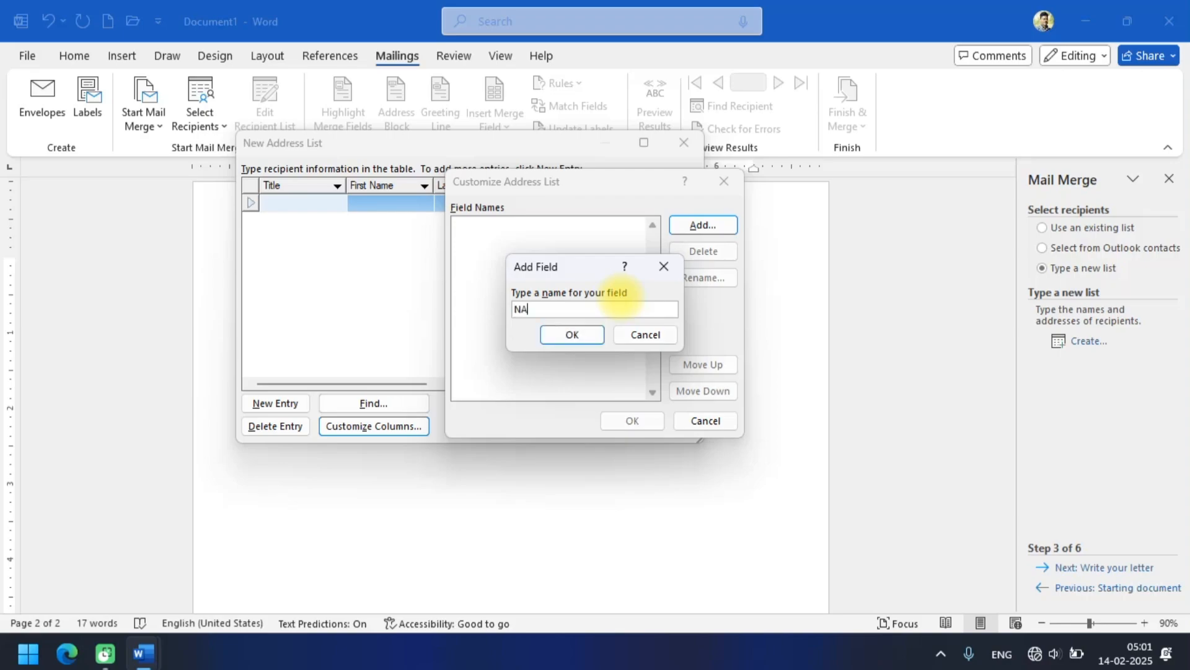
type("ME")
key("Return")
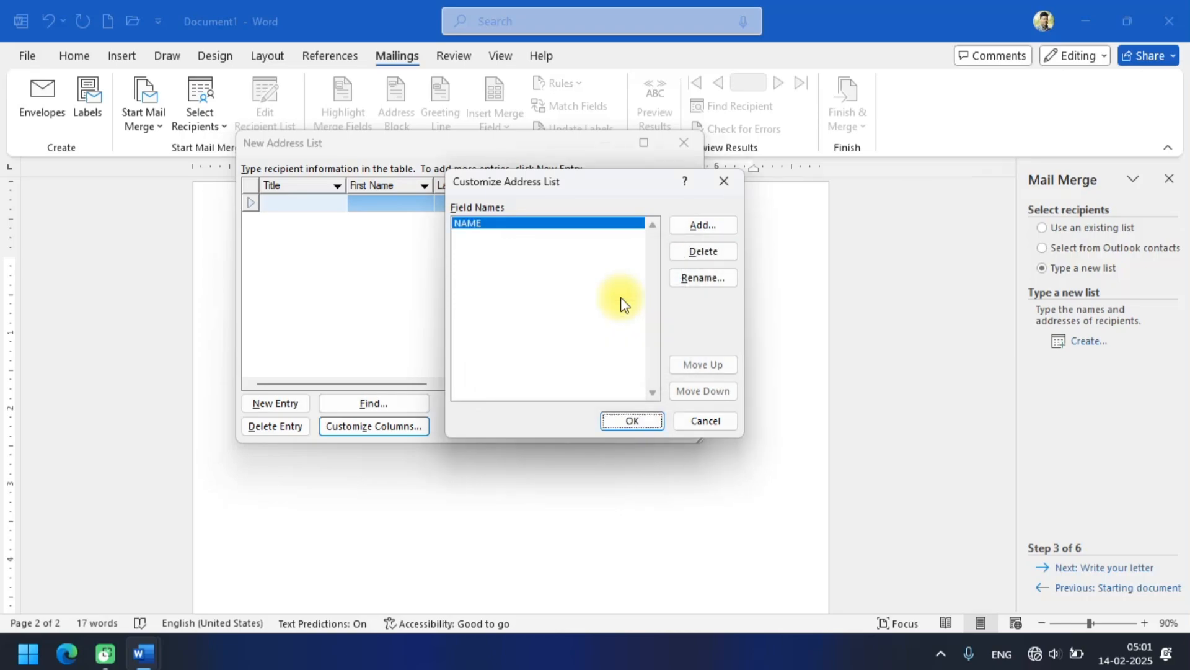
key("alt+a")
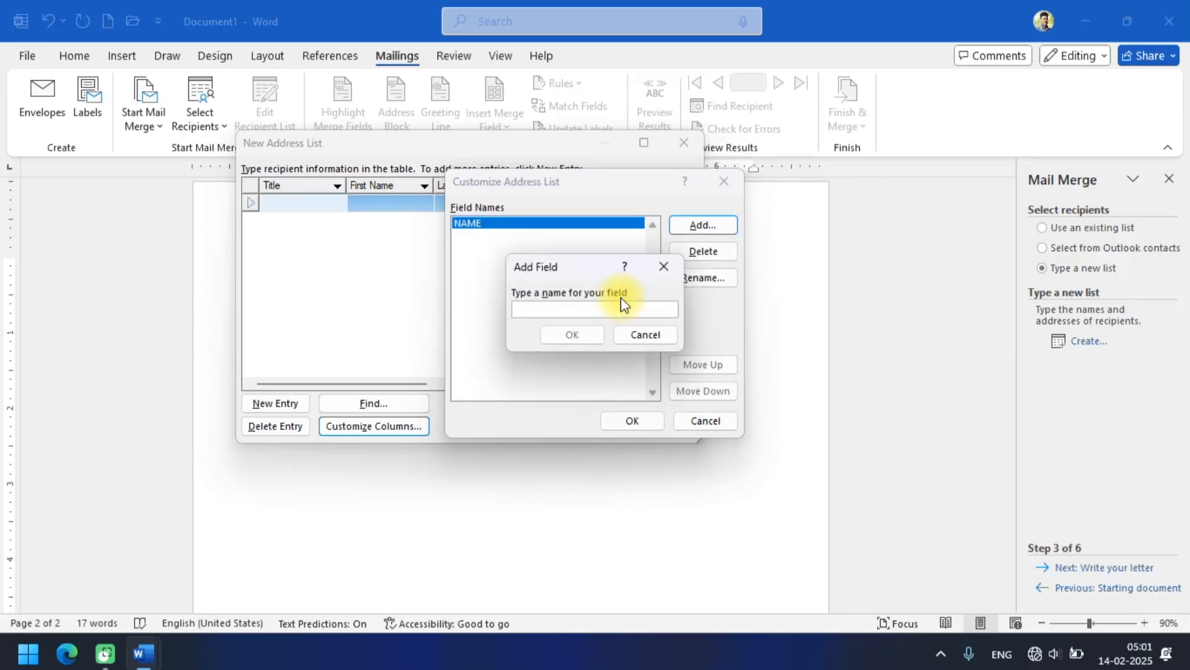
type("ADDRESS")
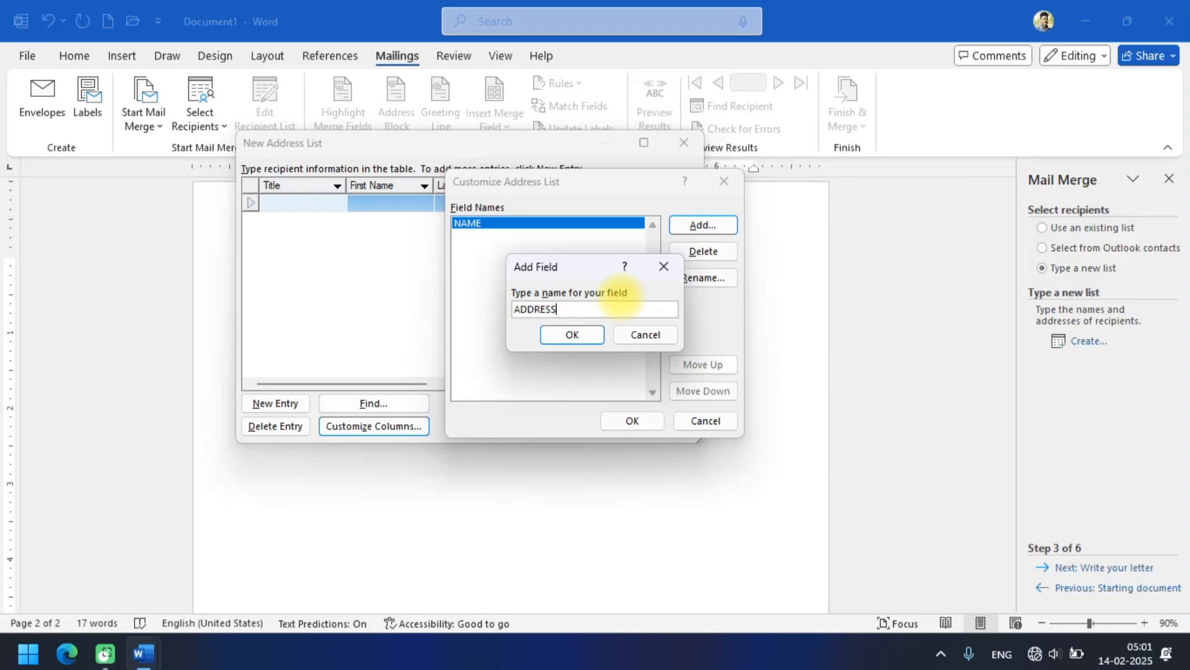
key("Return")
Add PINCODE and STATE fields below ADDRESS in the field list.
key("alt+a")
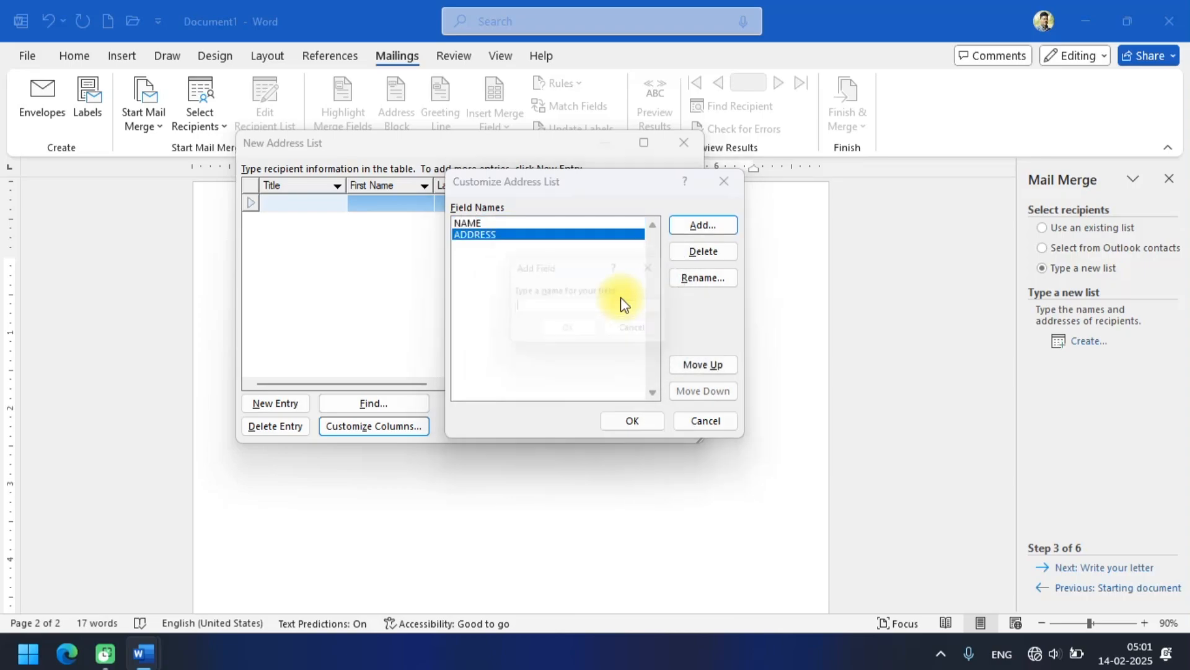
type("PINCODE")
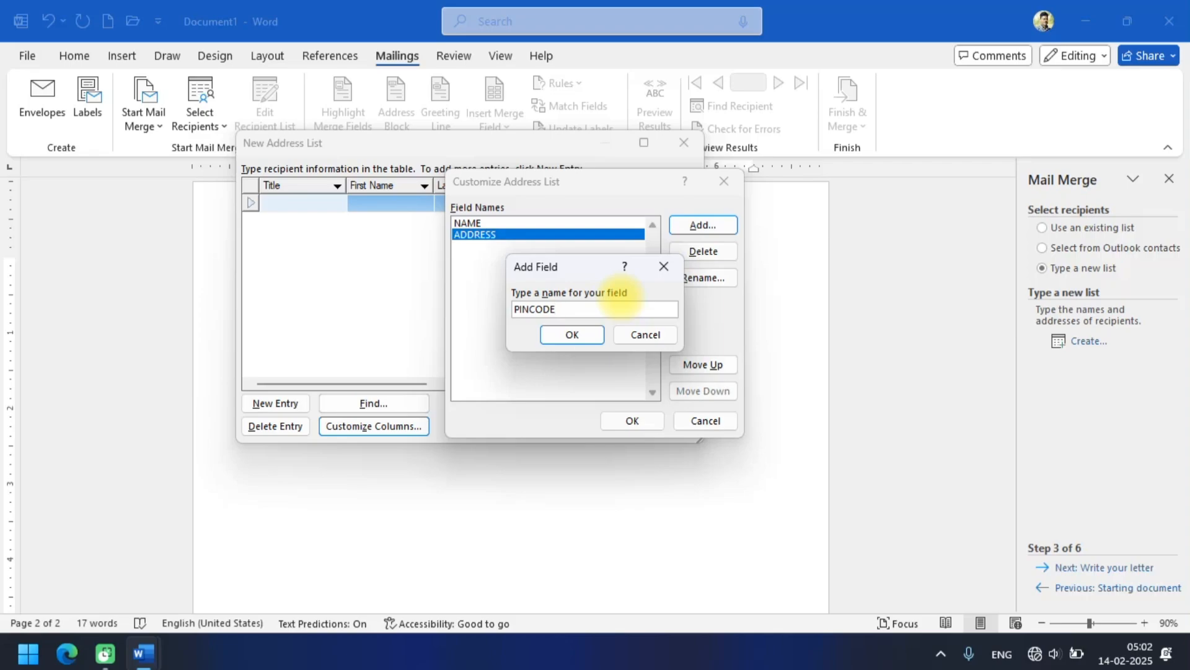
key("Return")
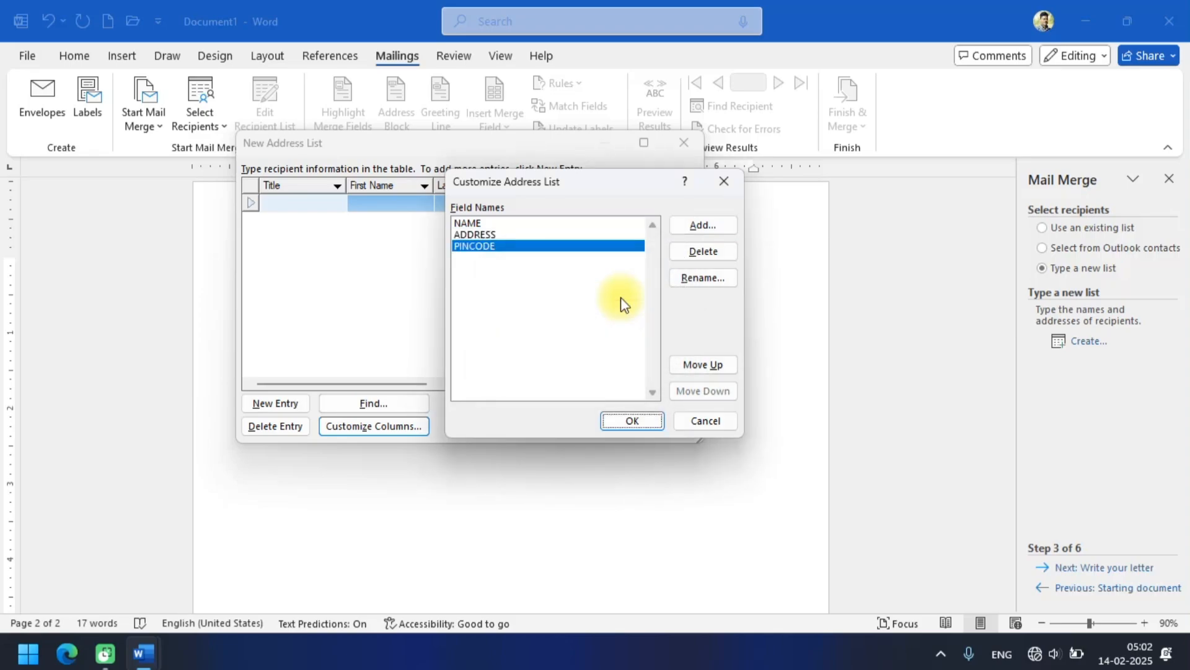
key("alt+a")
type("STATE")
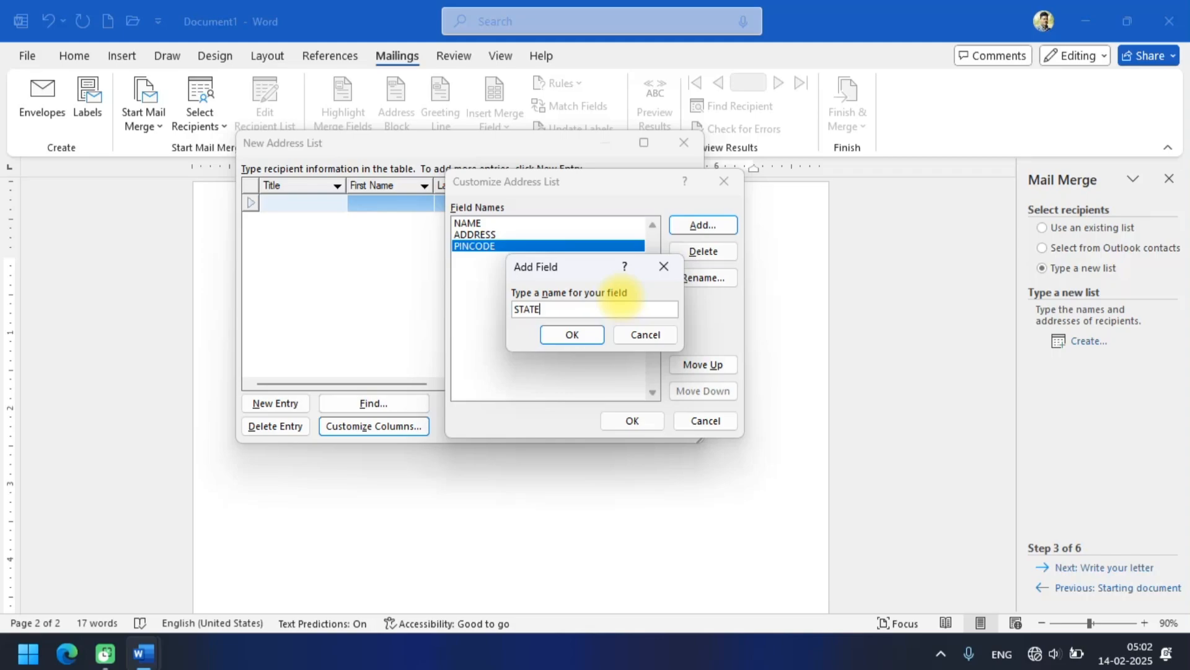
key("Return")
Add a MOBILE NO field, without a trailing period, and apply the customized columns to the address list.
key("alt+a")
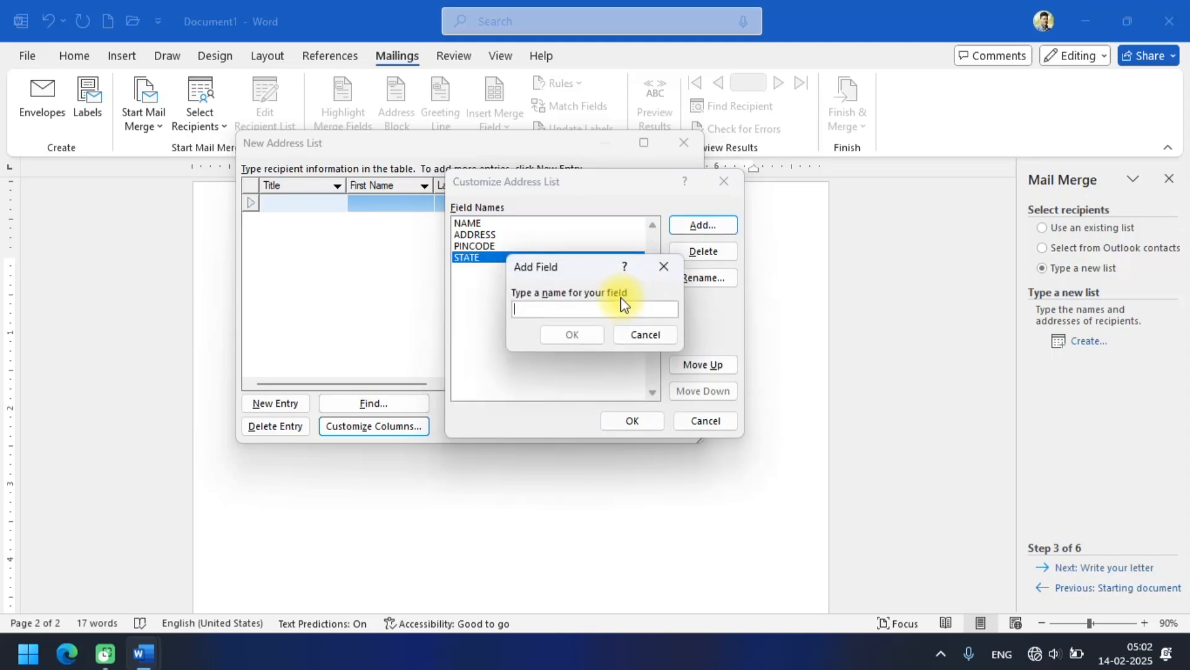
type("MOB")
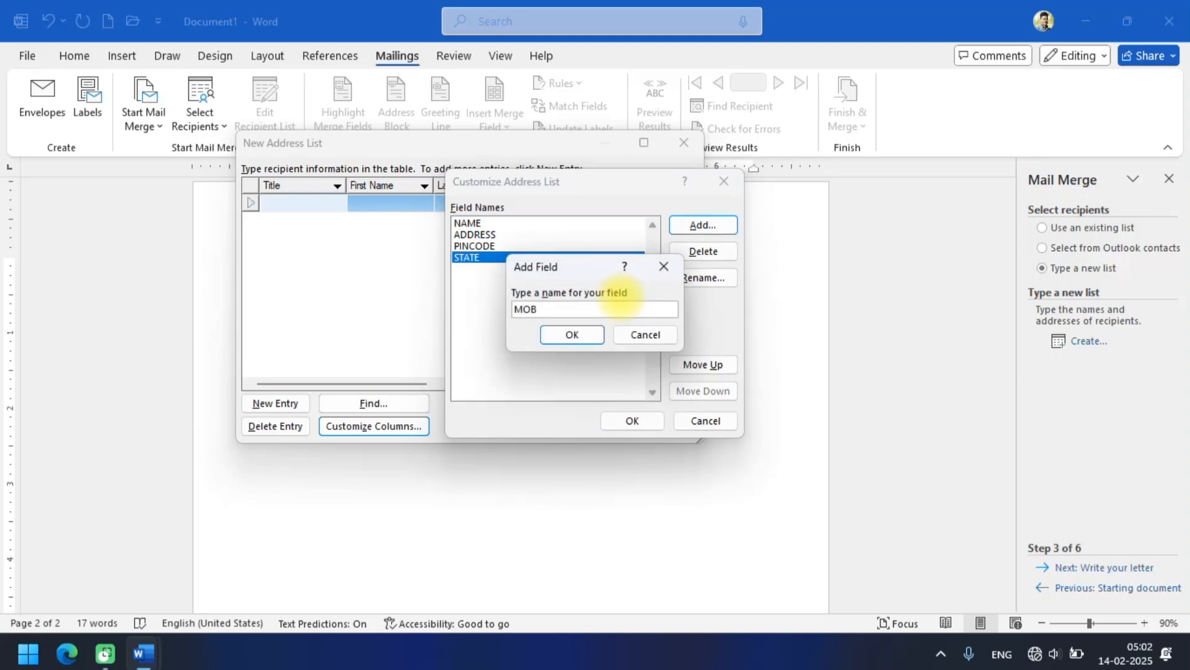
type("ILE NO.")
key("Return")
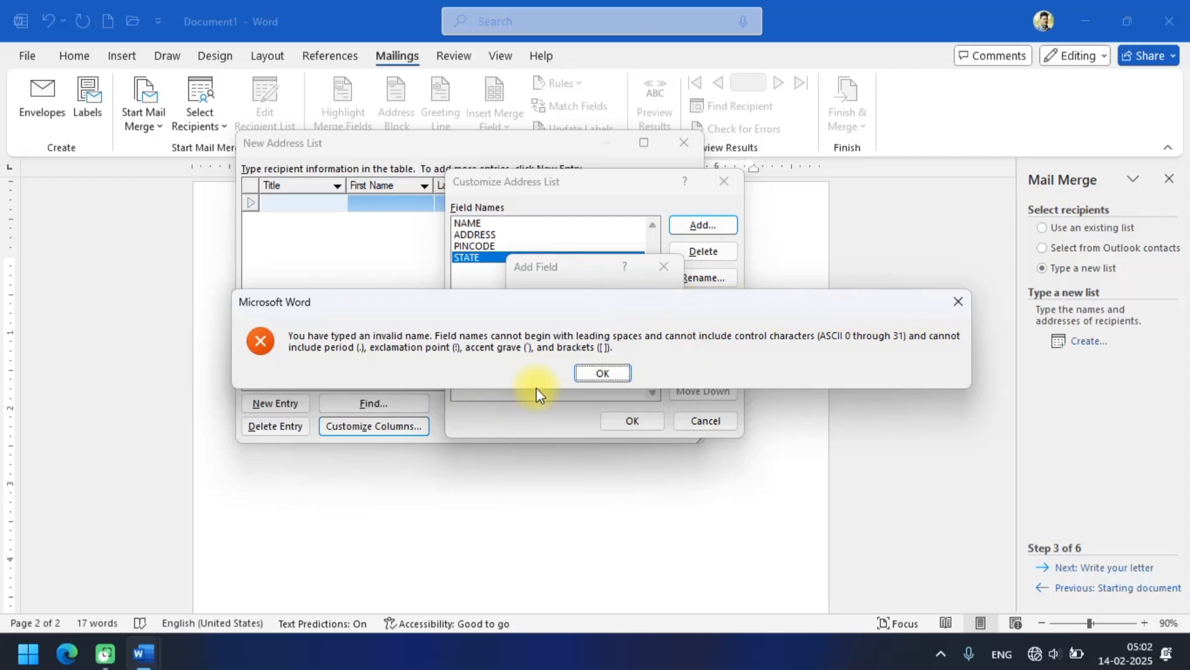
left_click(587, 374)
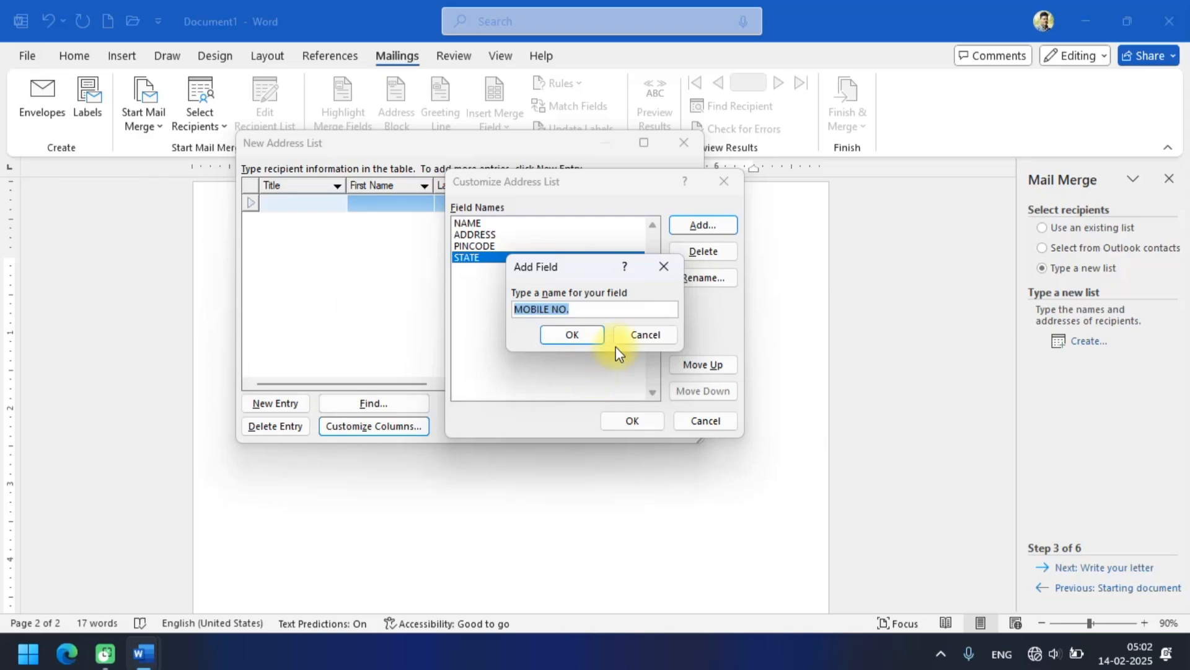
left_click(625, 308)
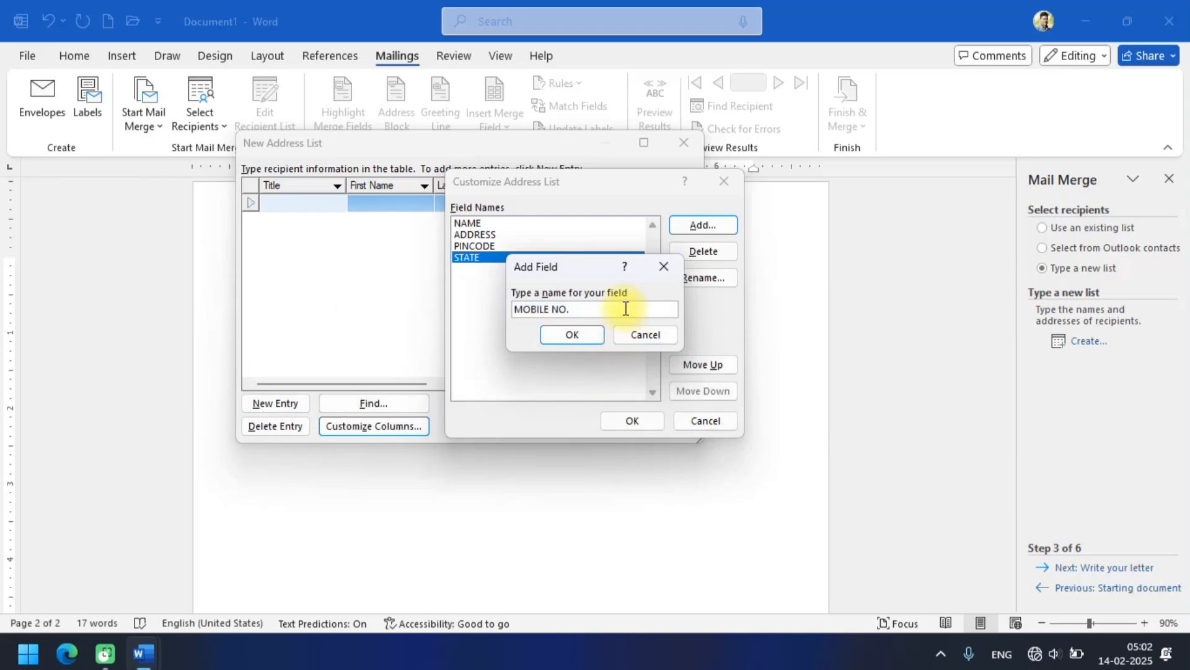
key("BackSpace")
key("Return")
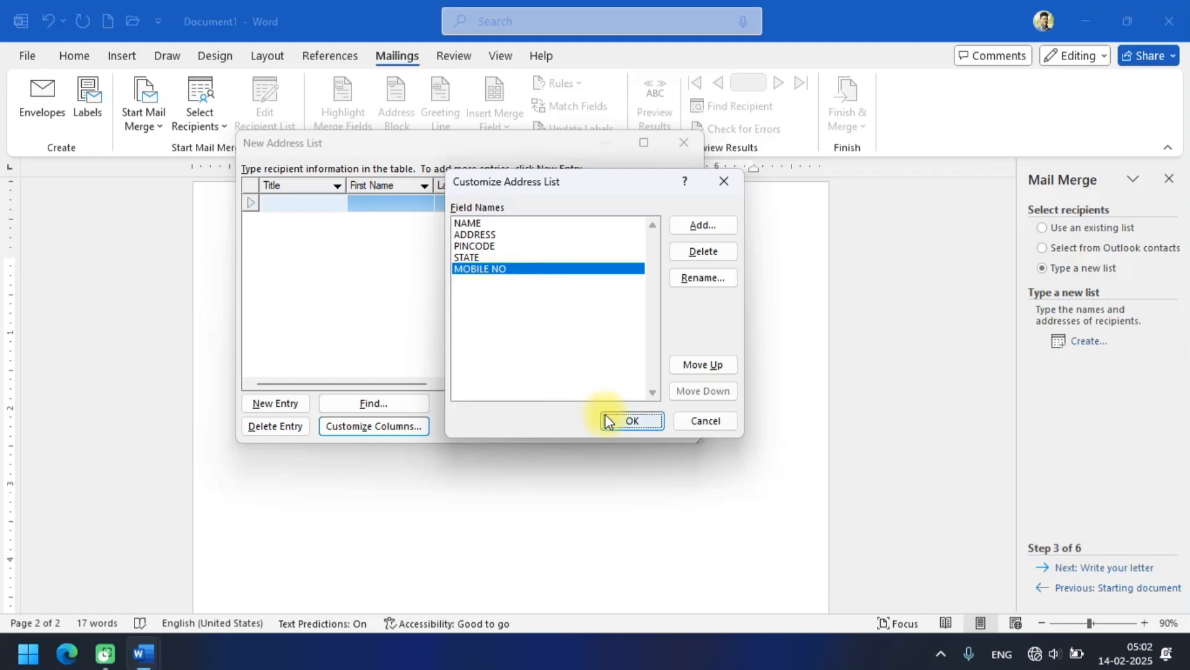
left_click(631, 422)
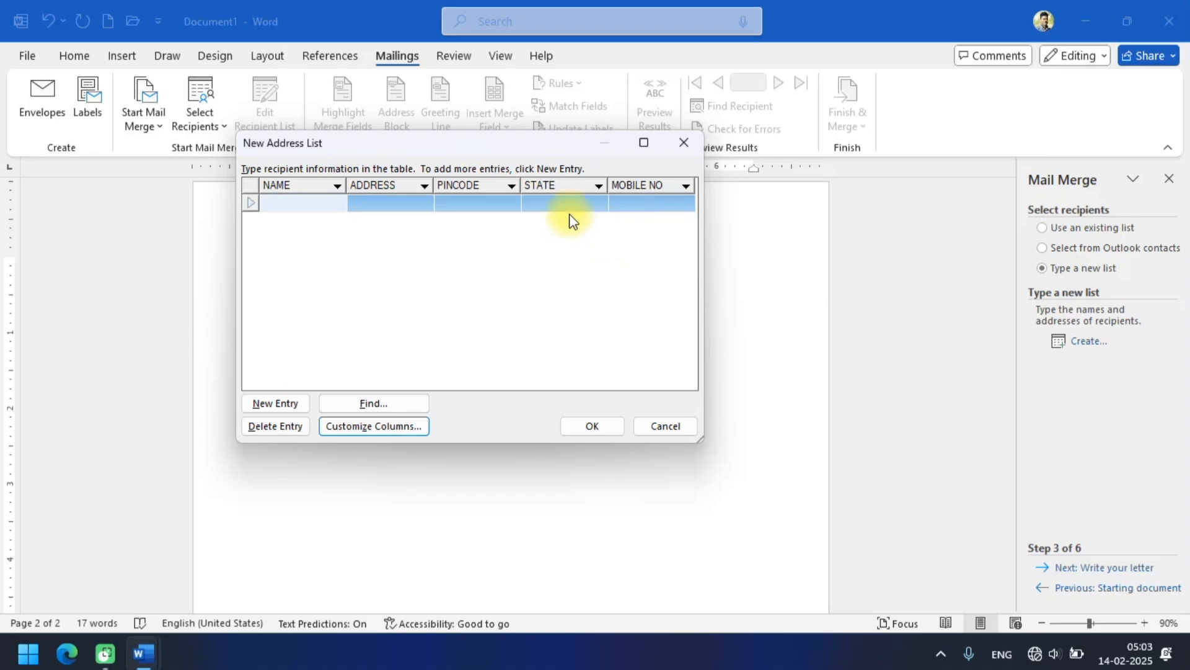
Enter the recipient's full name, address and pincode in the first row of the new address list.
left_click(319, 205)
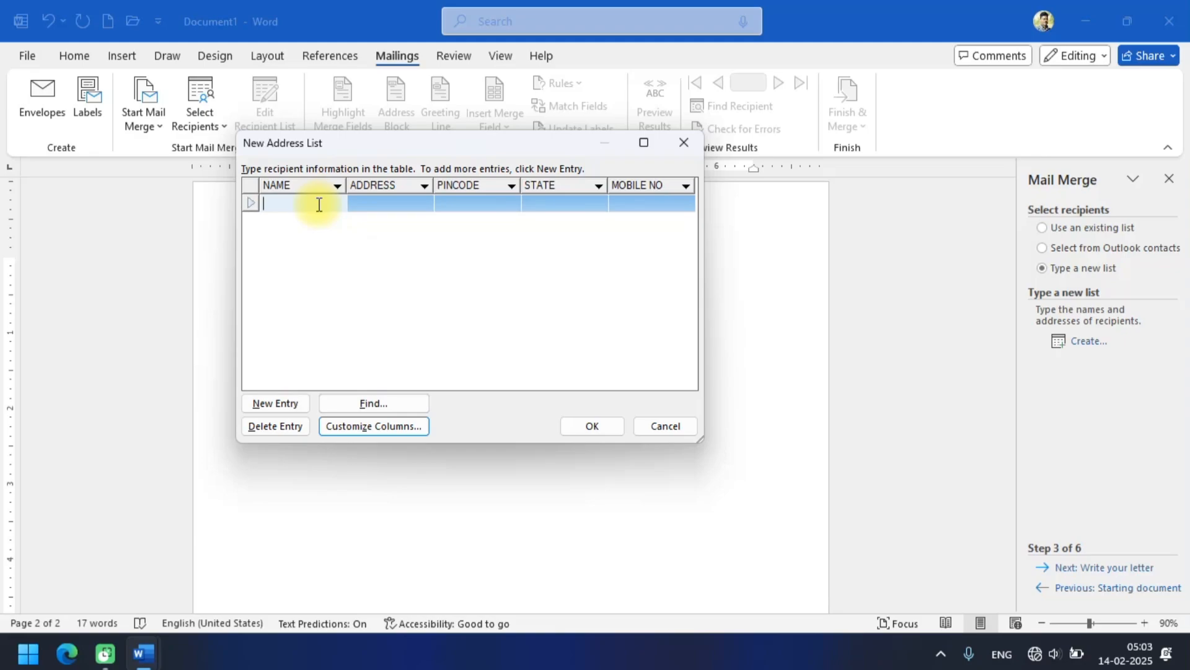
key("Tab")
type("GHA")
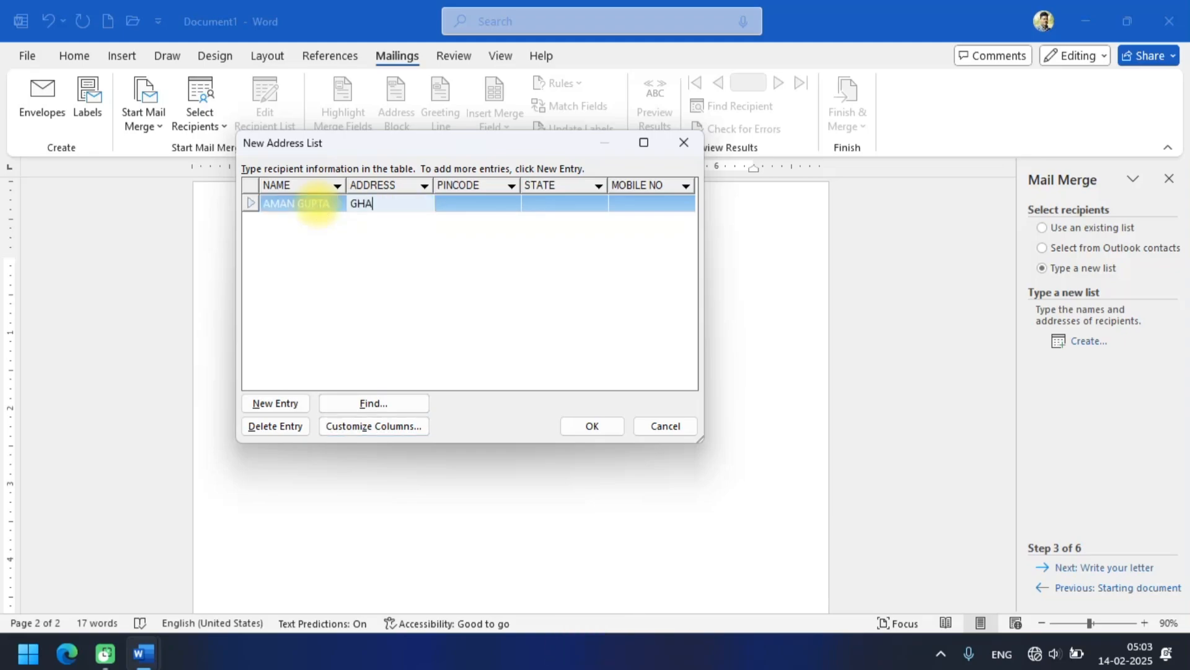
type("ZIPUR")
key("Tab")
type("2")
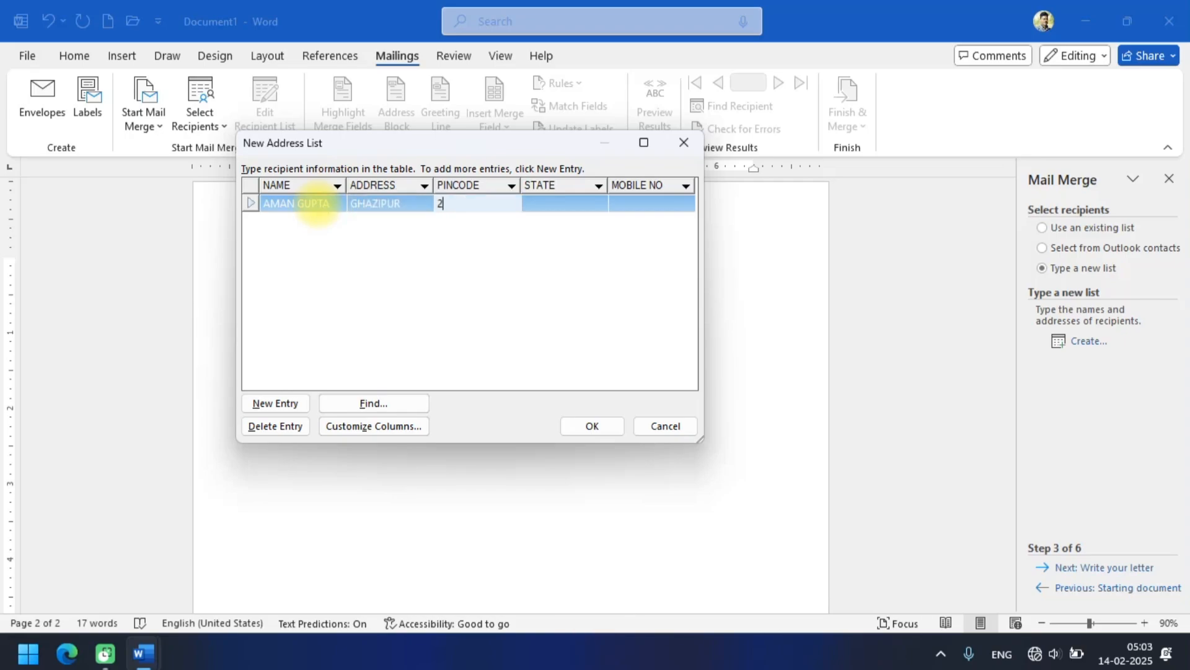
type("33226")
key("Tab")
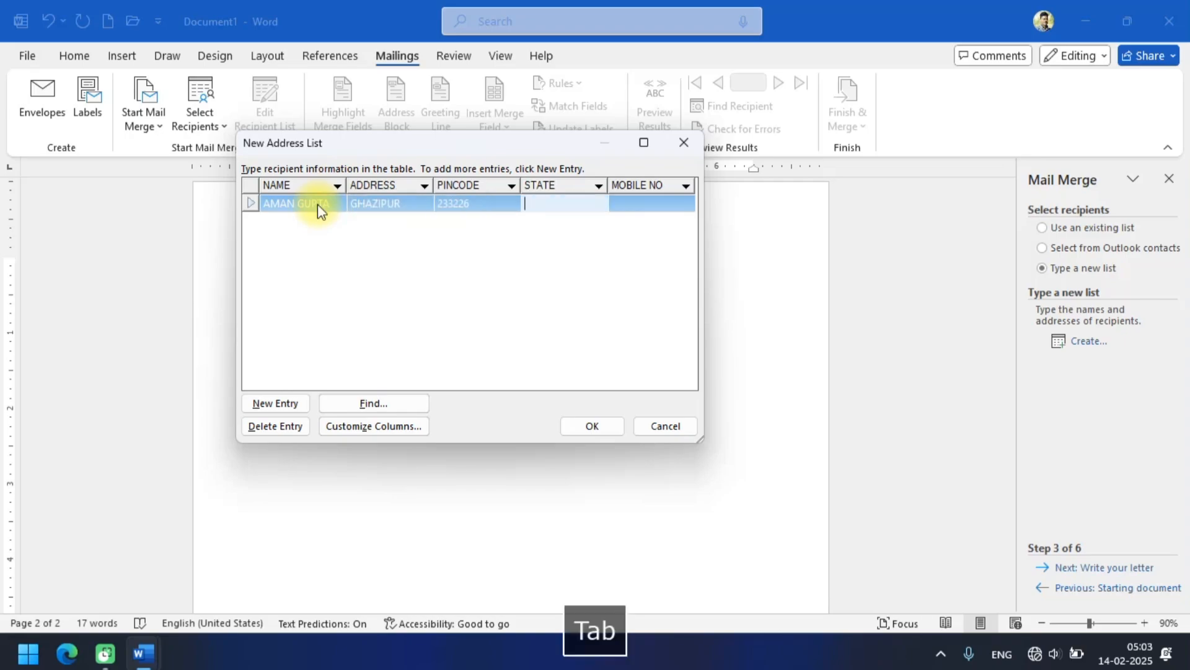
Complete the first recipient's row with UP as the state and the mobile number, and start a second entry.
type("UP")
key("Tab")
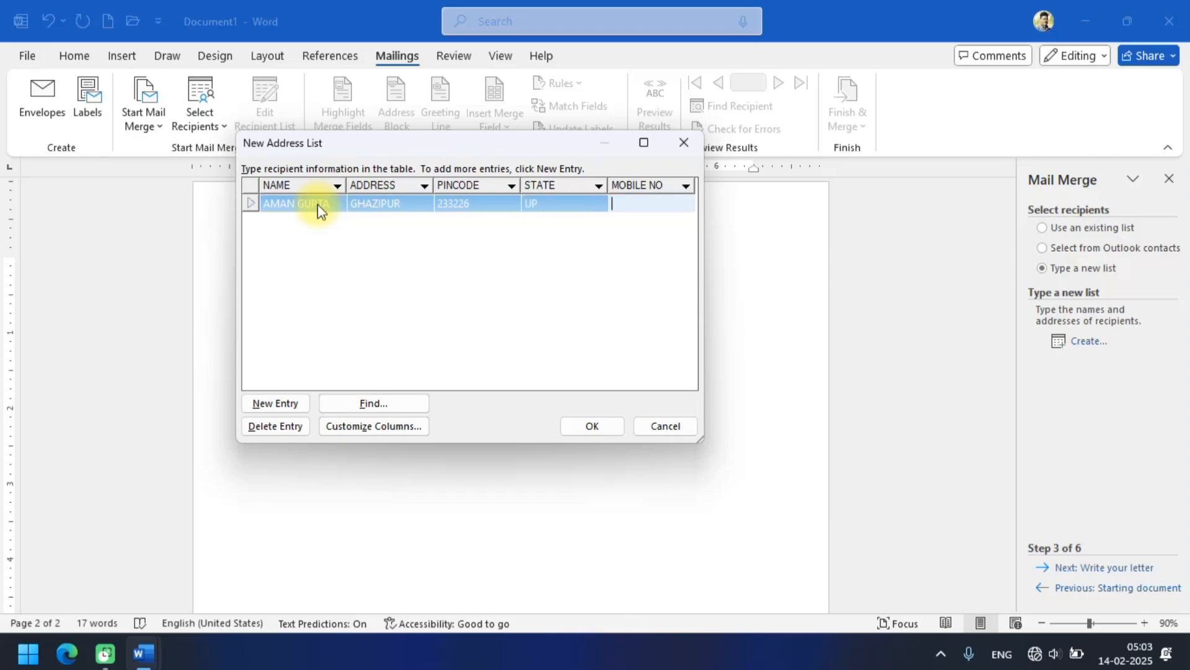
type("1234567890")
key("Tab")
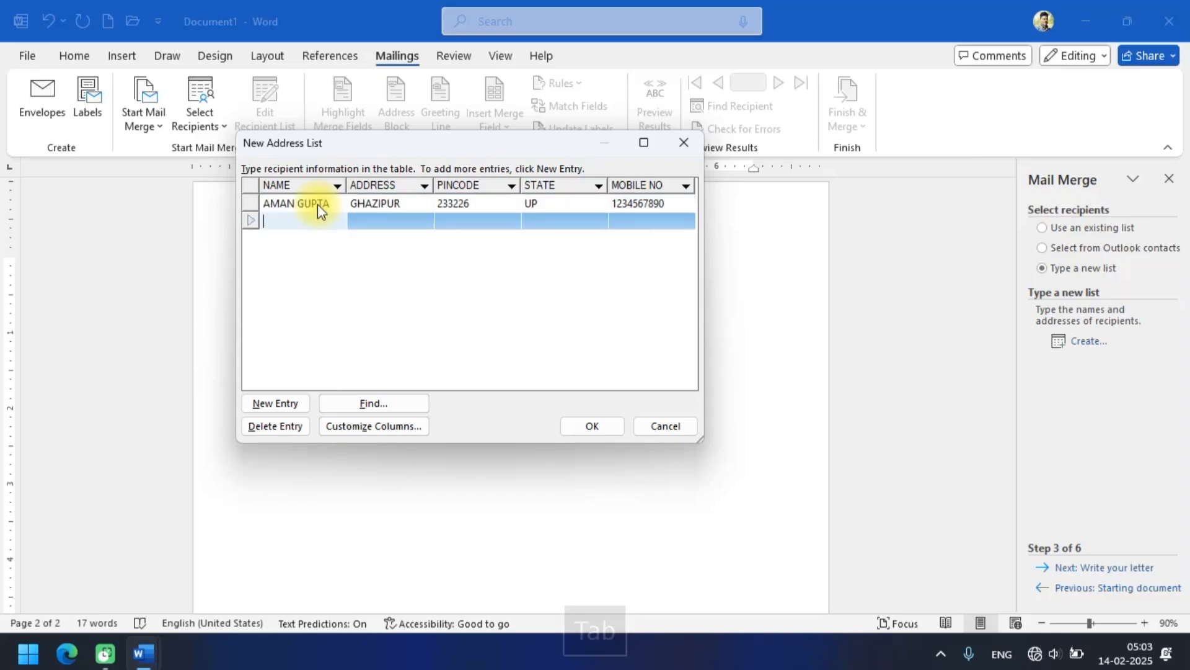
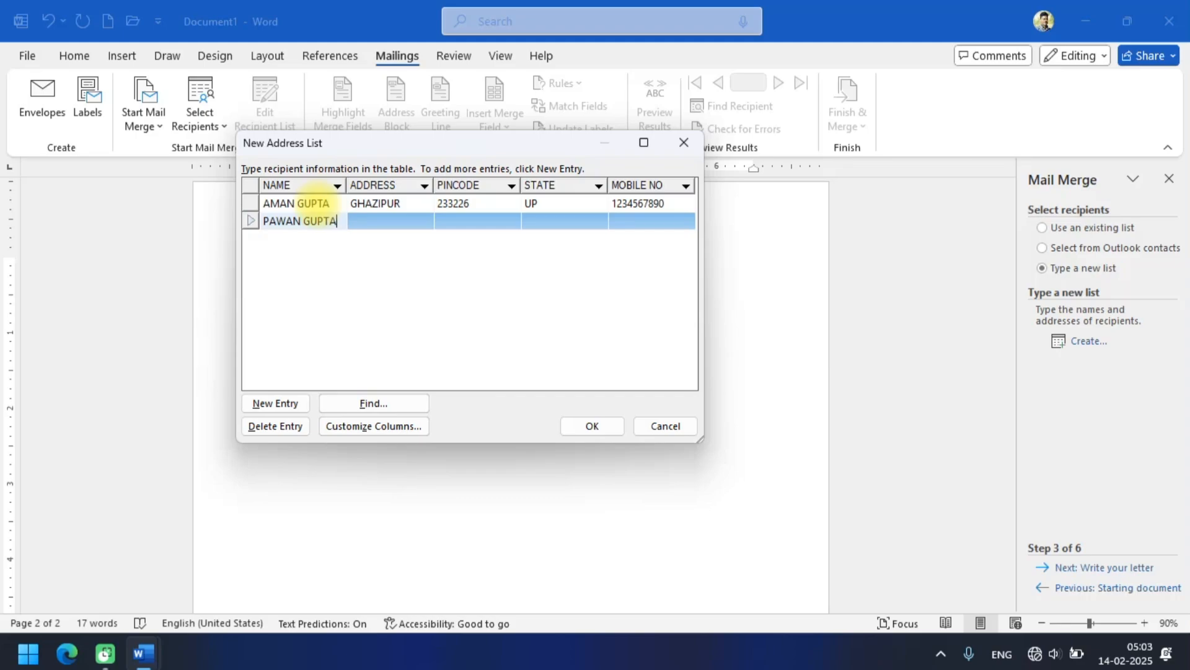
Fill in the second recipient's full name, address and pincode in the address list.
key("Tab")
type("GHA")
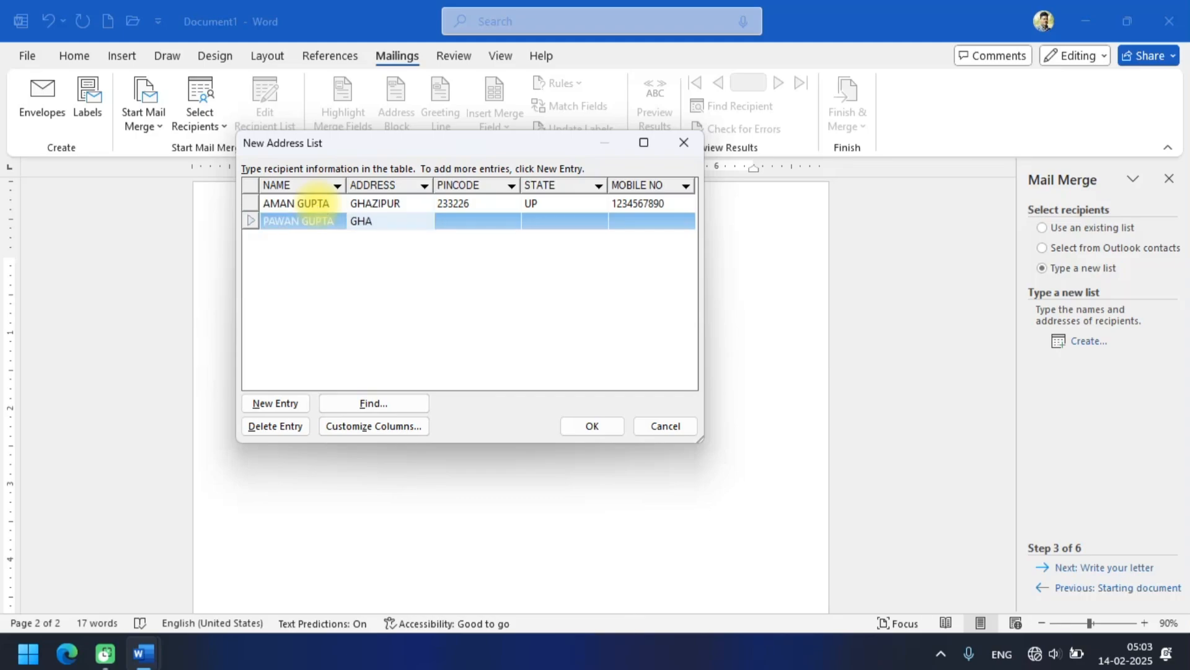
type("ZIPUR")
key("Tab")
type("2332")
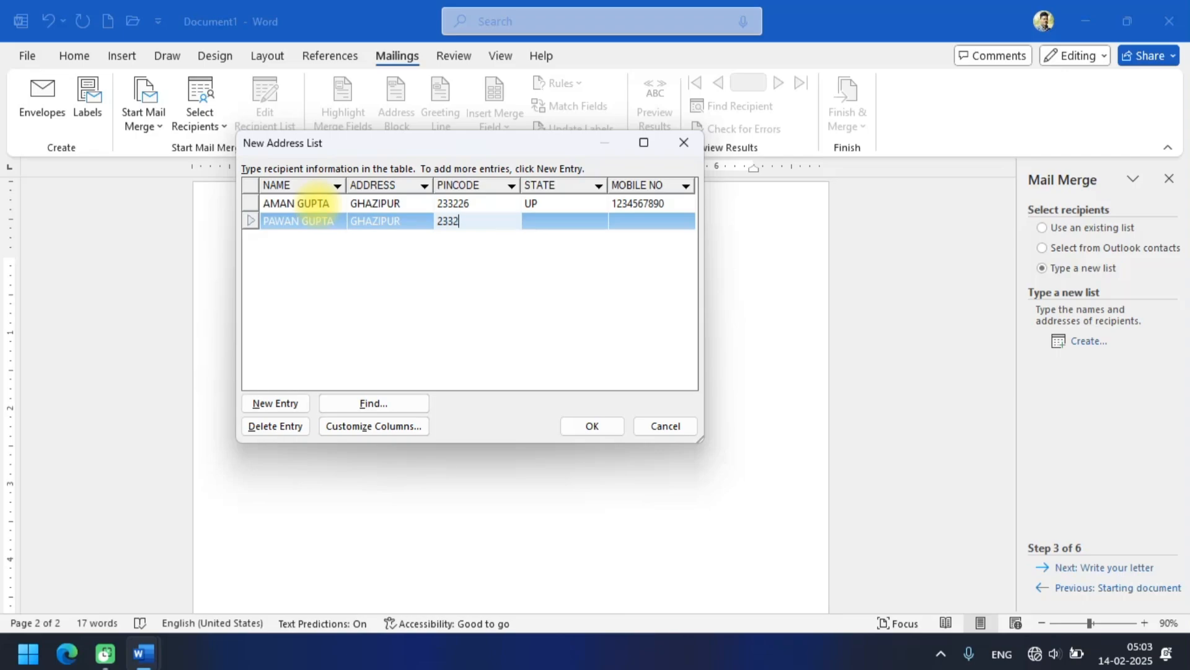
type("26")
key("Tab")
Complete the second recipient's row with state UP and the mobile number, and start a third entry.
type("U")
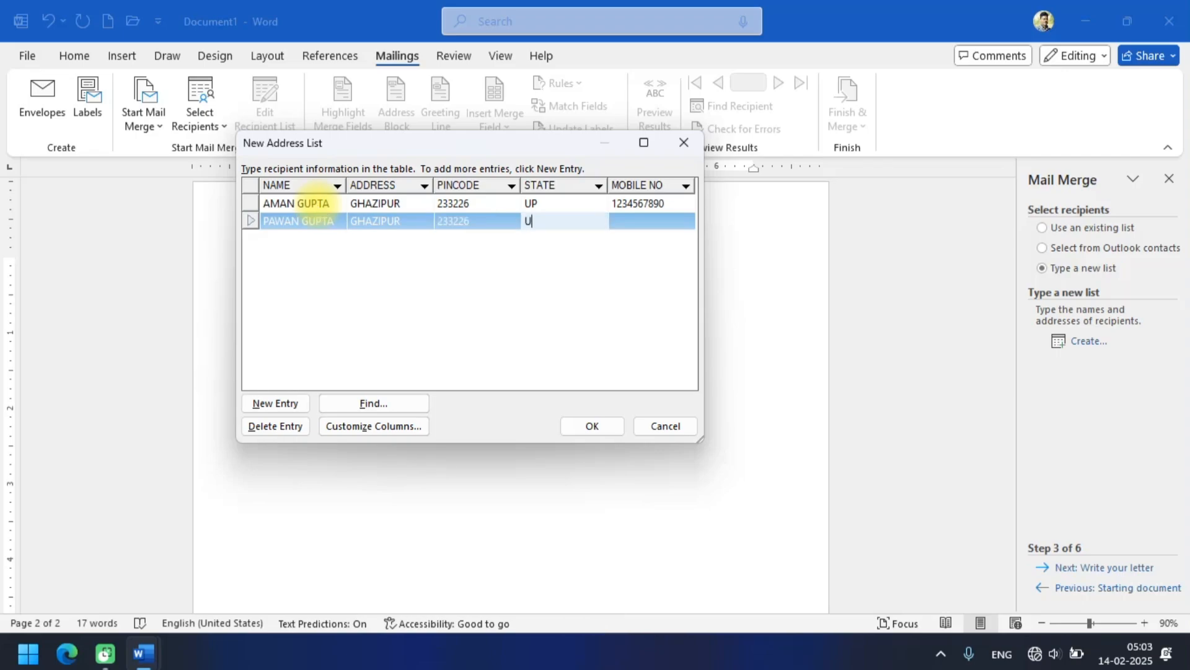
type("P")
key("Tab")
type("12")
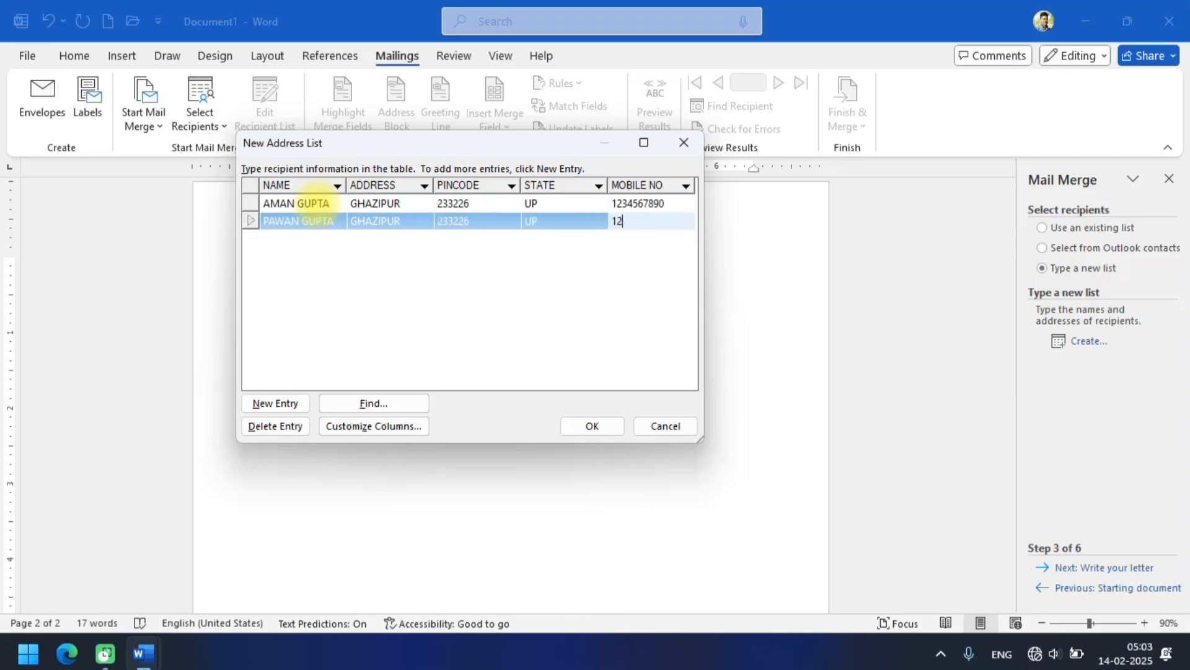
type("34567890")
key("Tab")
Fill in the third recipient's name, address and pincode, correcting the last digit of the pincode.
type("FA")
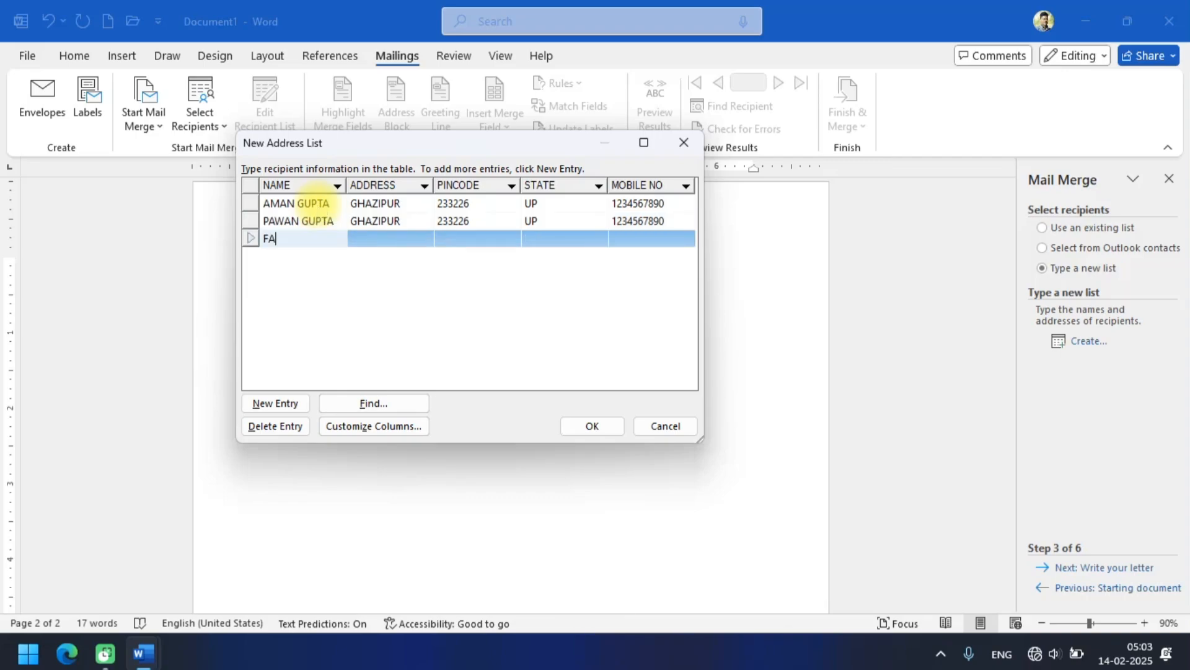
type("RHAN")
key("Tab")
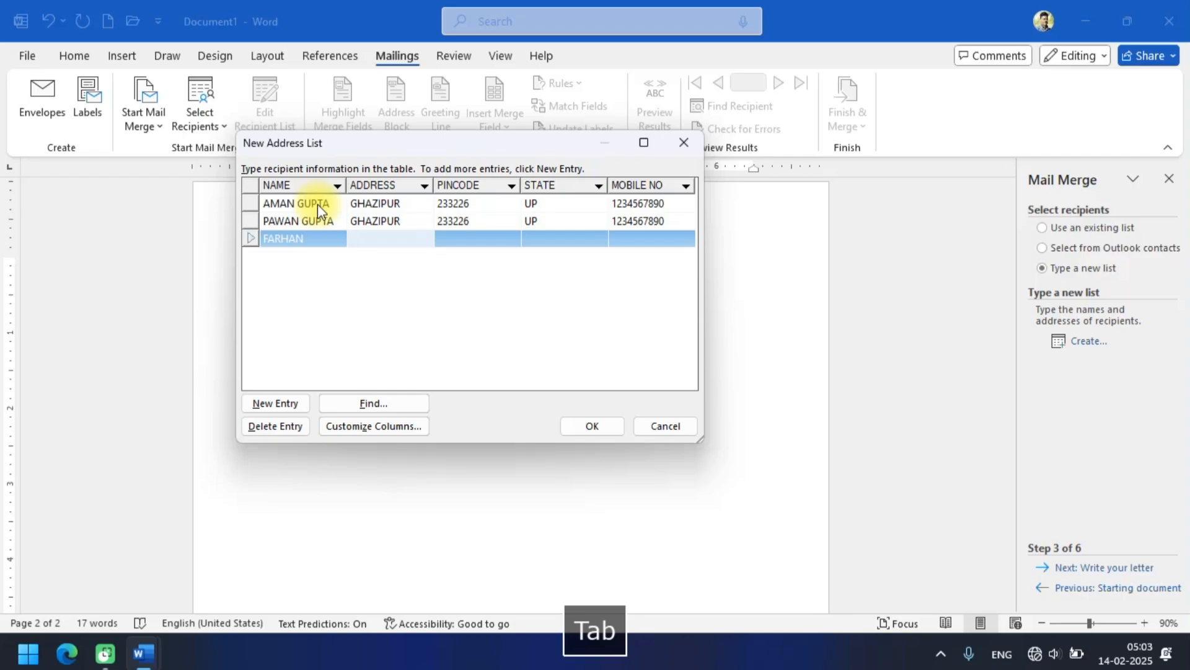
type("MAU")
key("Tab")
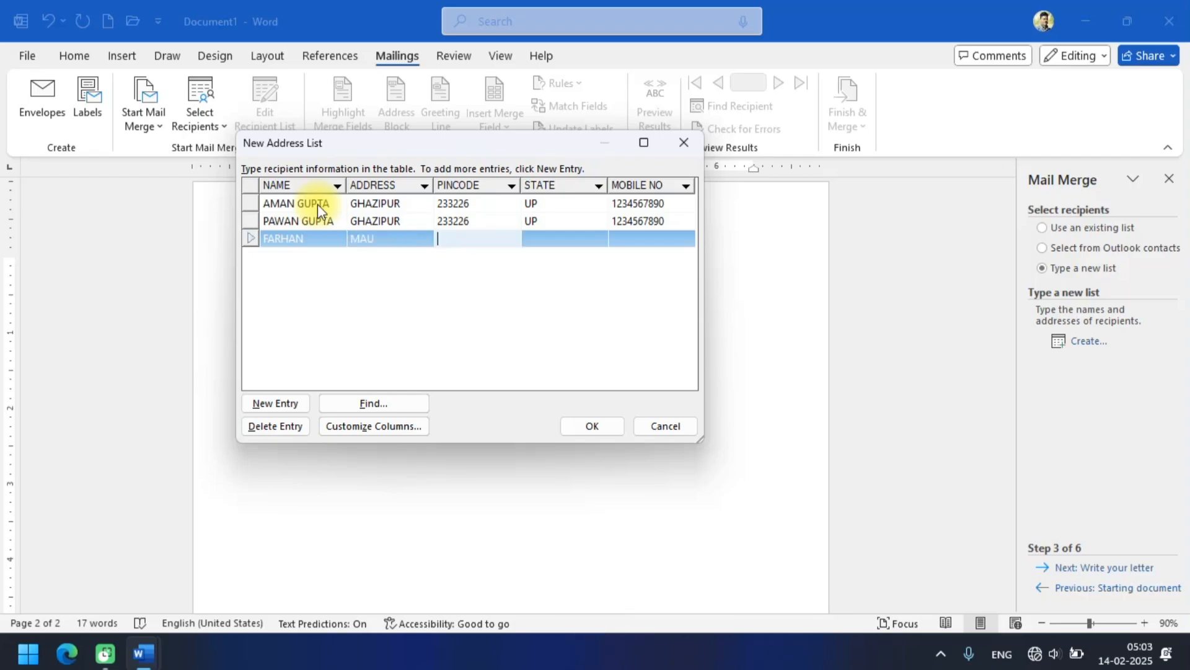
type("275100")
key("BackSpace")
type("1")
key("Tab")
Complete the third recipient's row with state UP and the mobile number, and start a fourth entry.
type("UP")
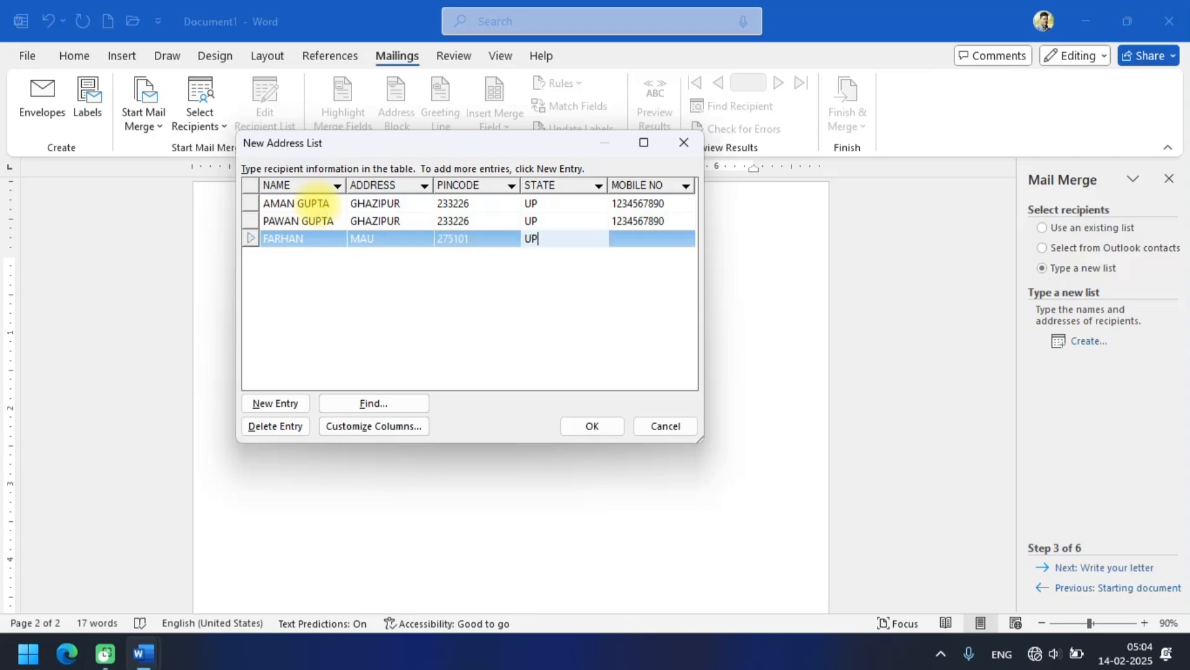
key("Tab")
type("123")
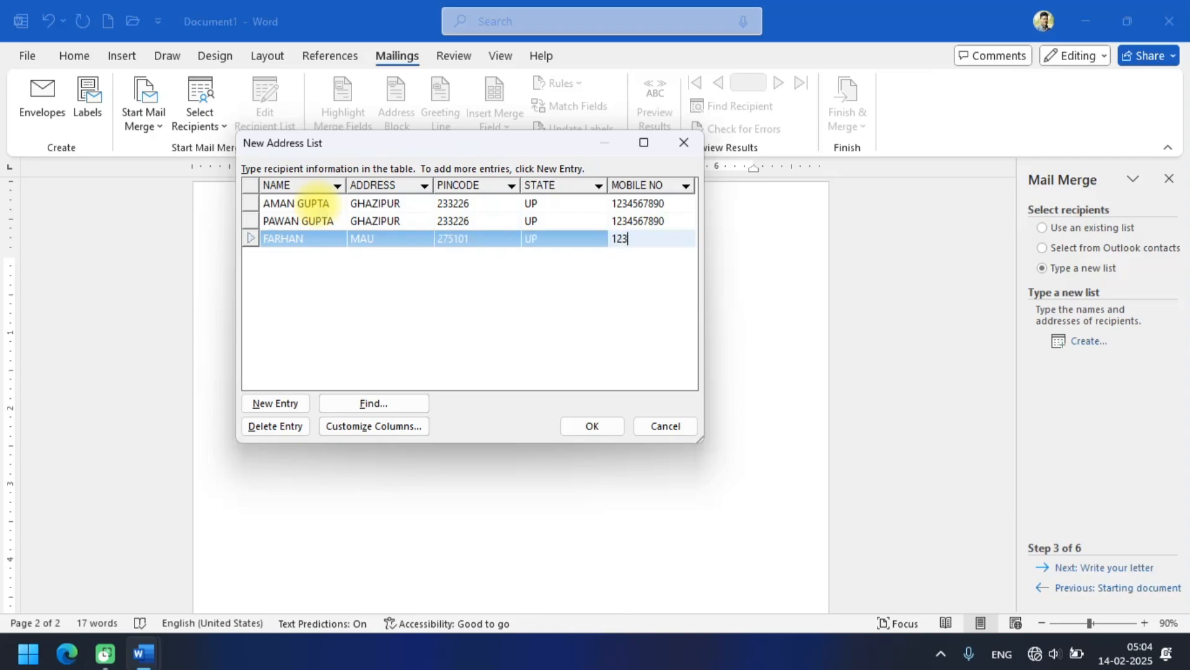
type("4567890")
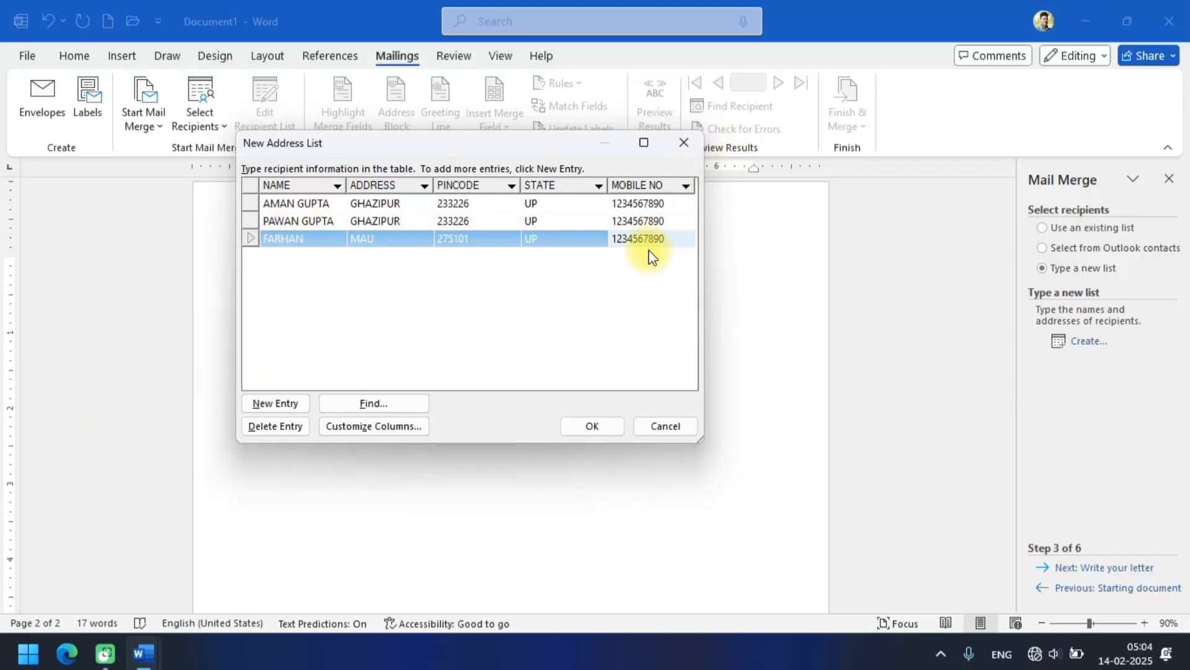
key("Tab")
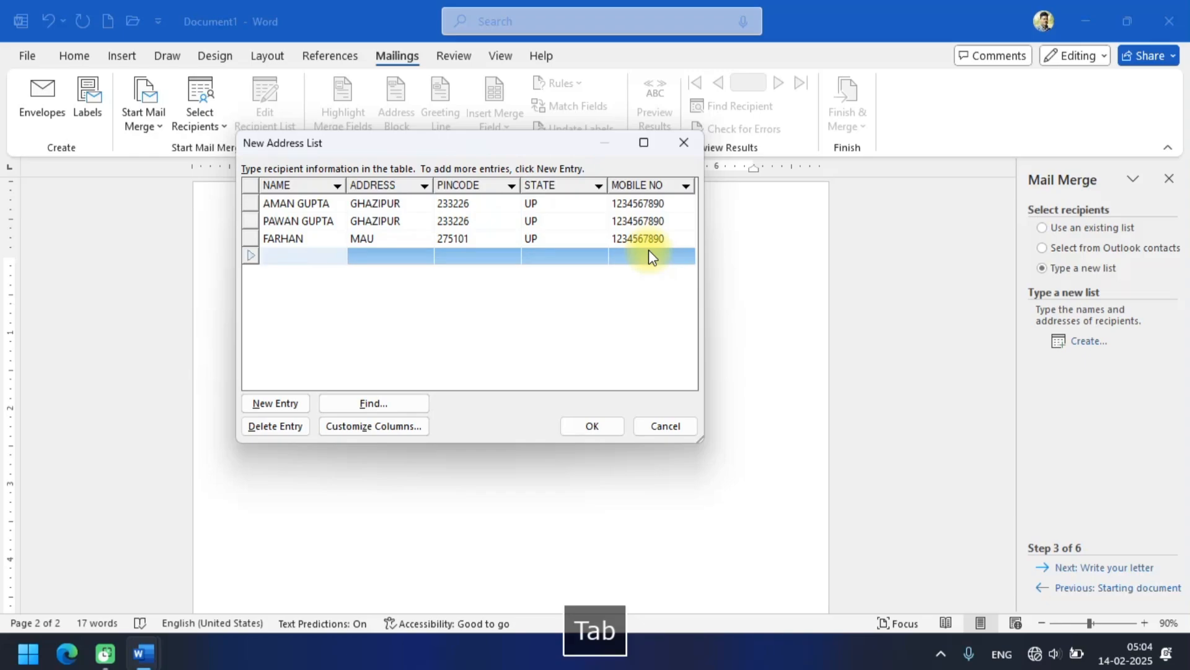
Fill in the fourth recipient's name, address and pincode in the address list.
type("A")
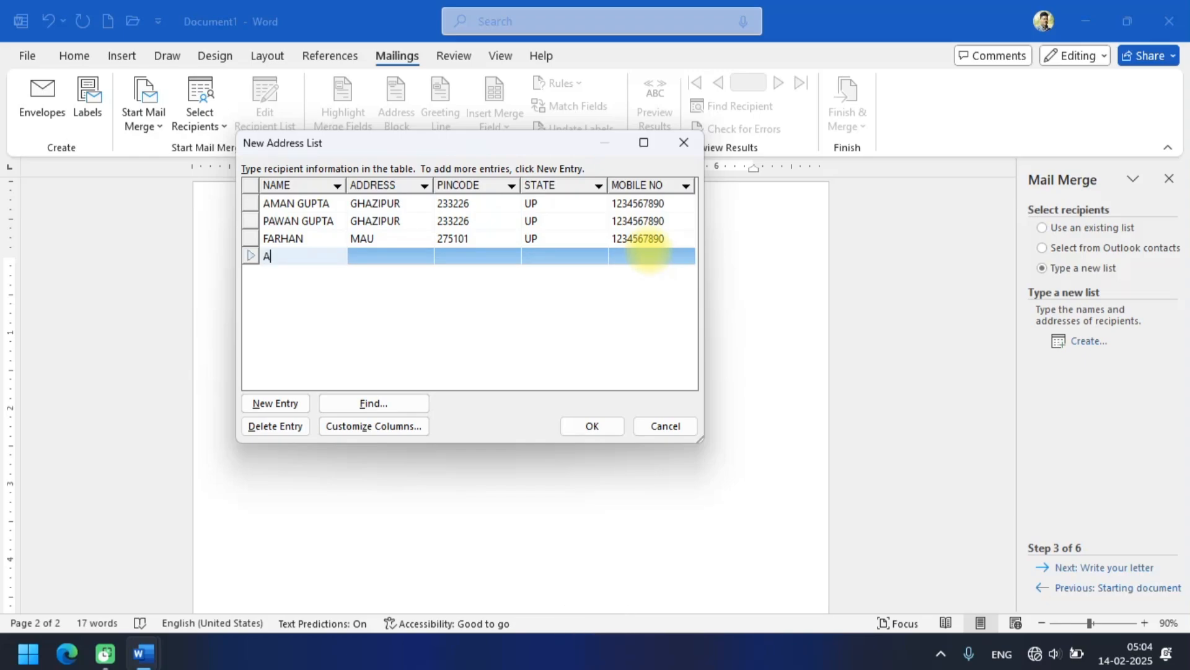
type("NKITA")
key("Tab")
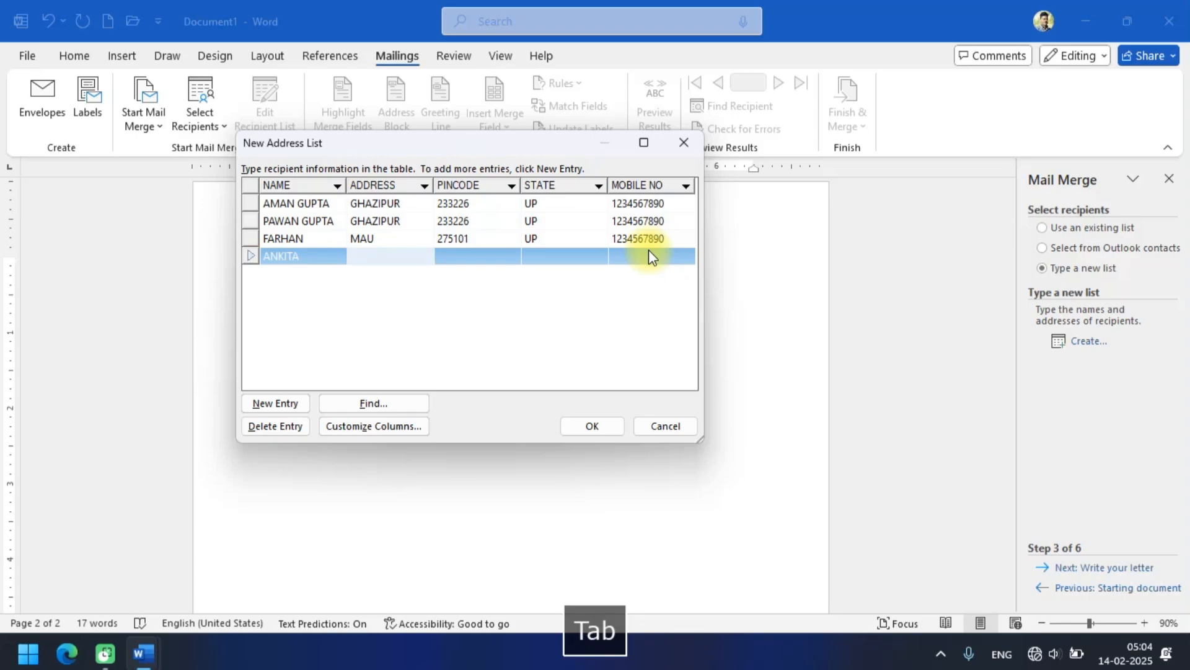
type("MAU")
key("Tab")
type("2")
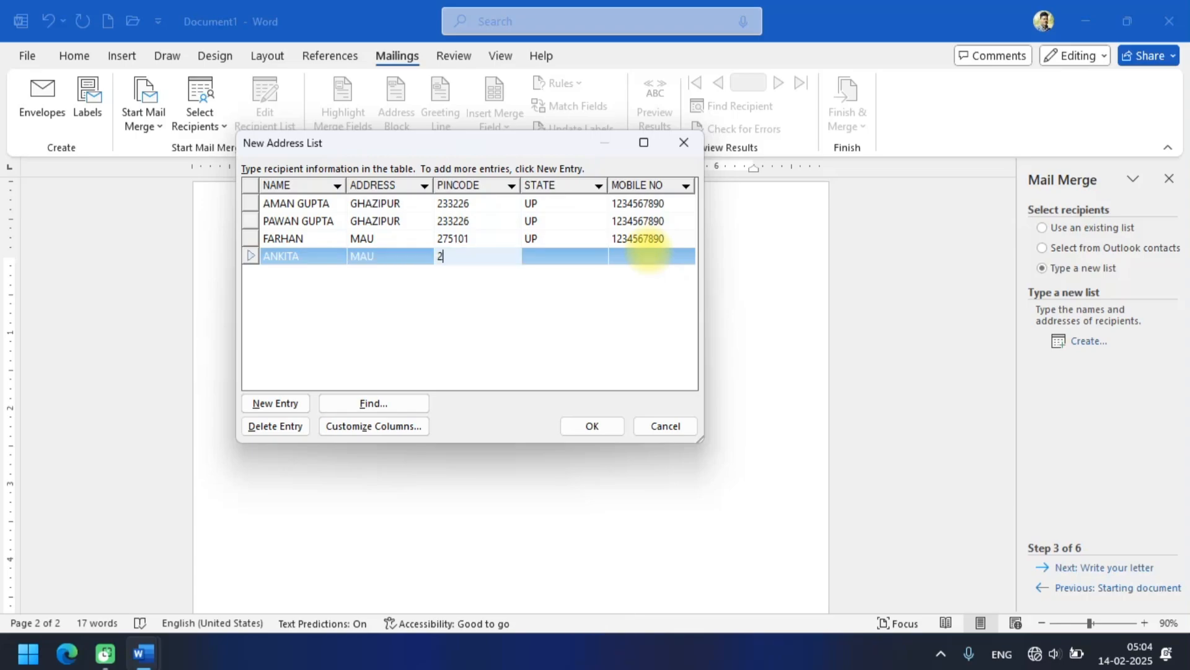
type("75101")
key("Tab")
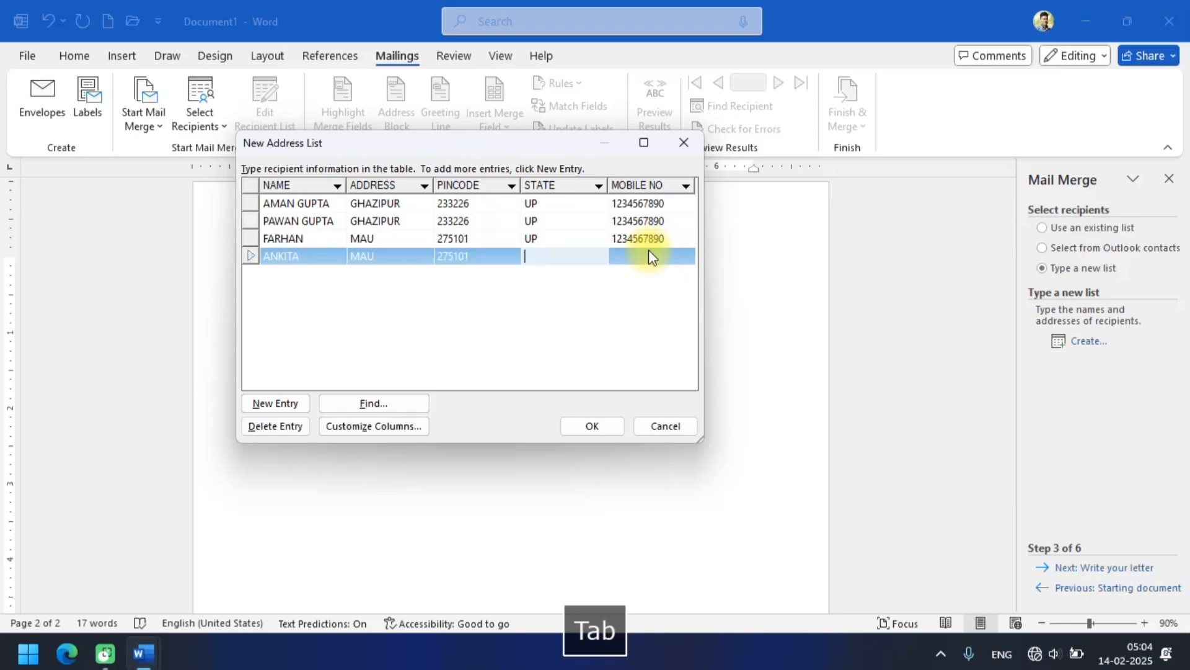
Complete the fourth recipient's row with state UP and the mobile number.
type("UP")
key("Tab")
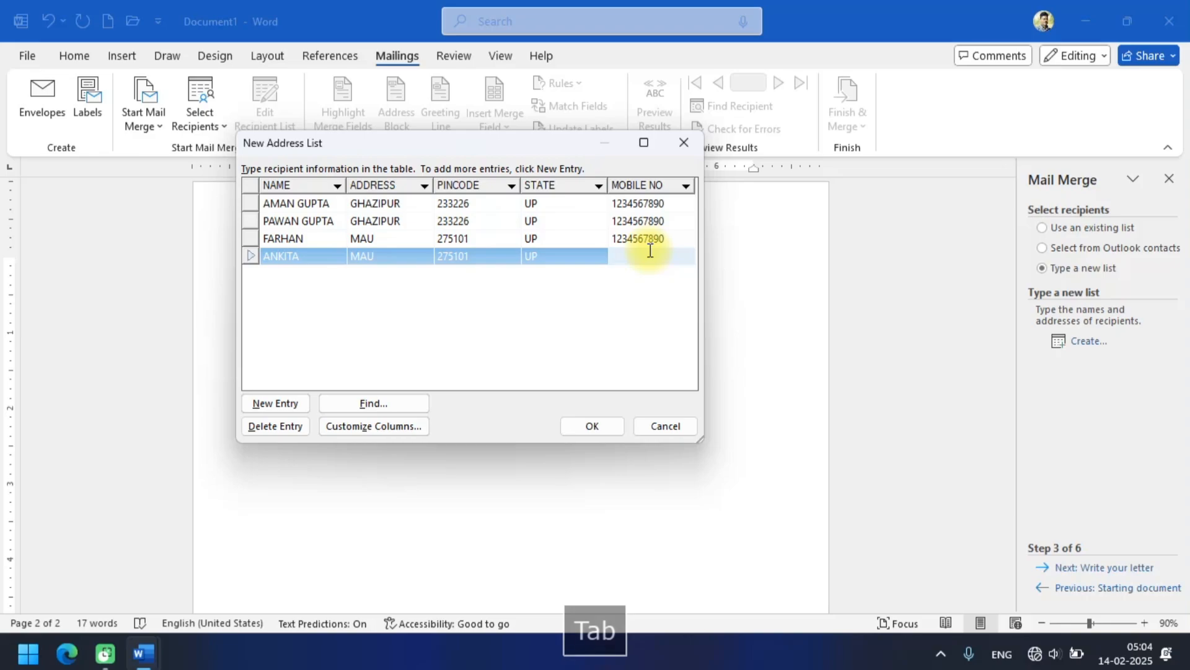
type("1234567980")
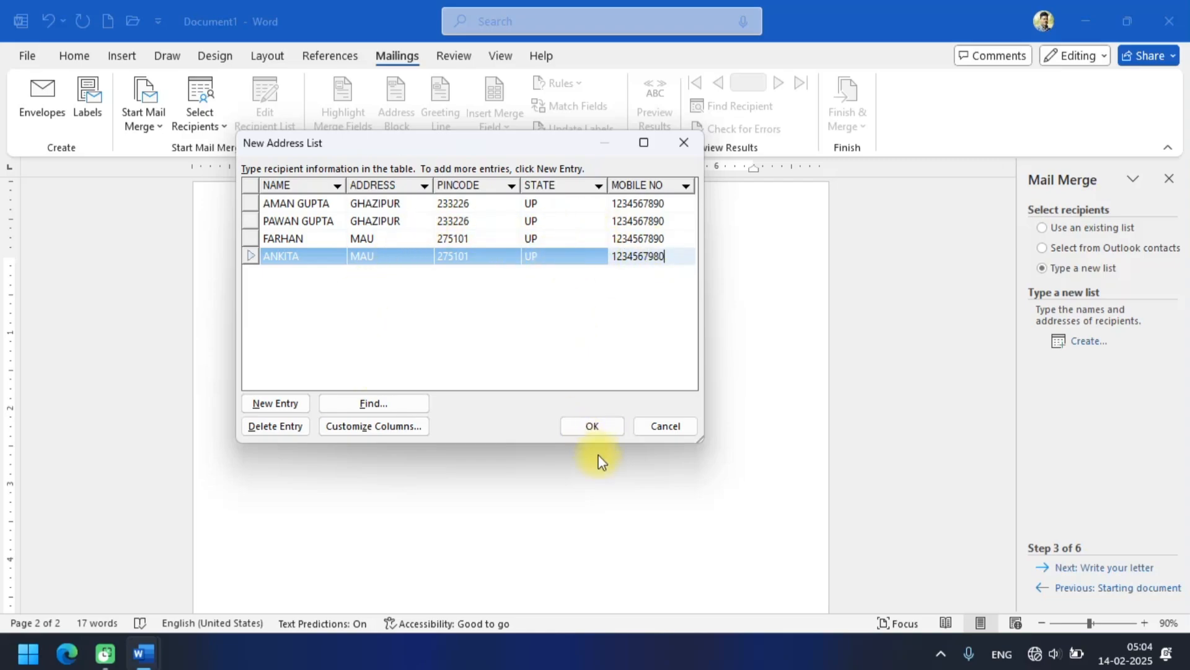
Save the finished address list as LTR in My Data Sources and accept all its recipients for the merge.
left_click(592, 426)
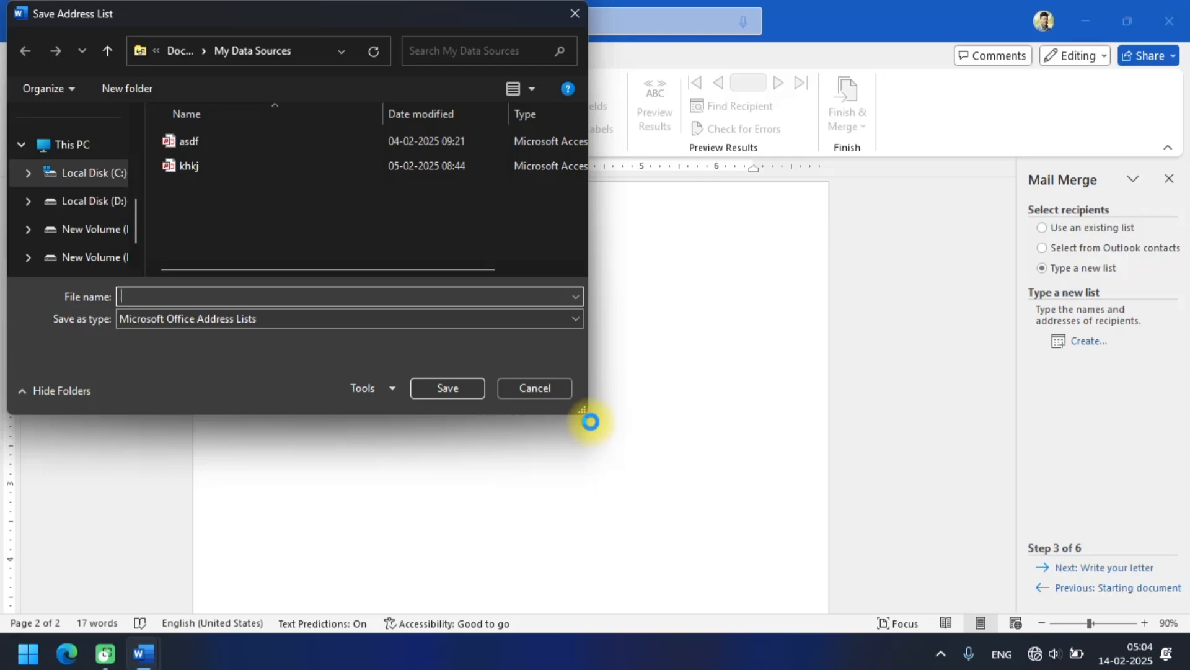
type("LTR")
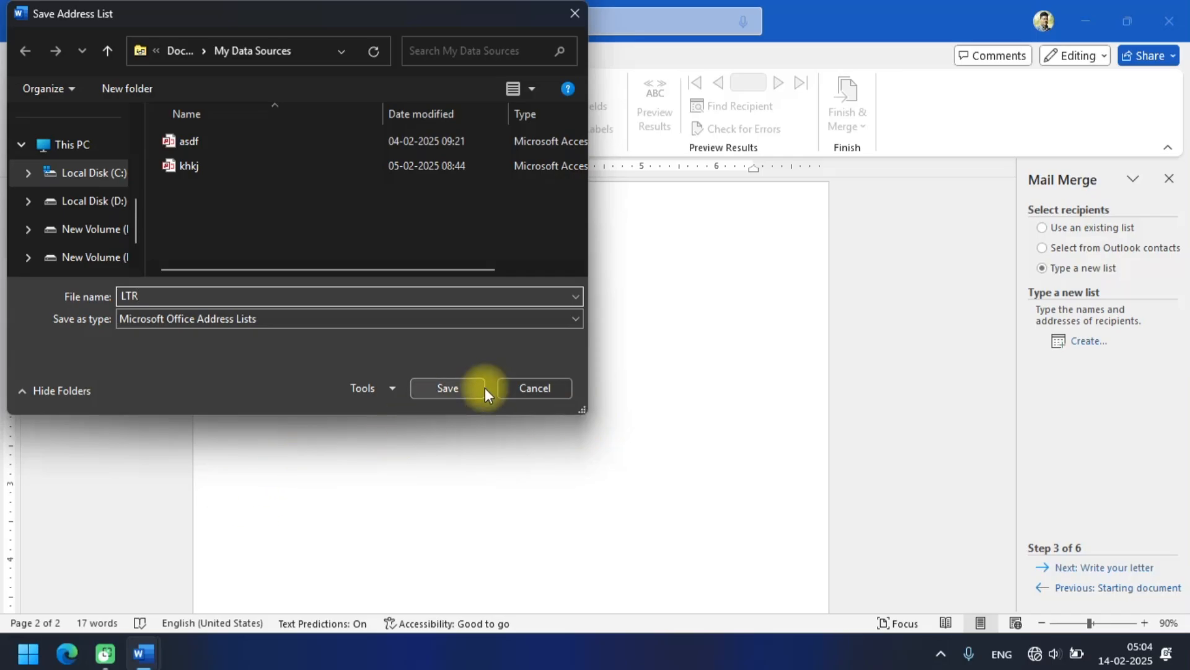
left_click(465, 388)
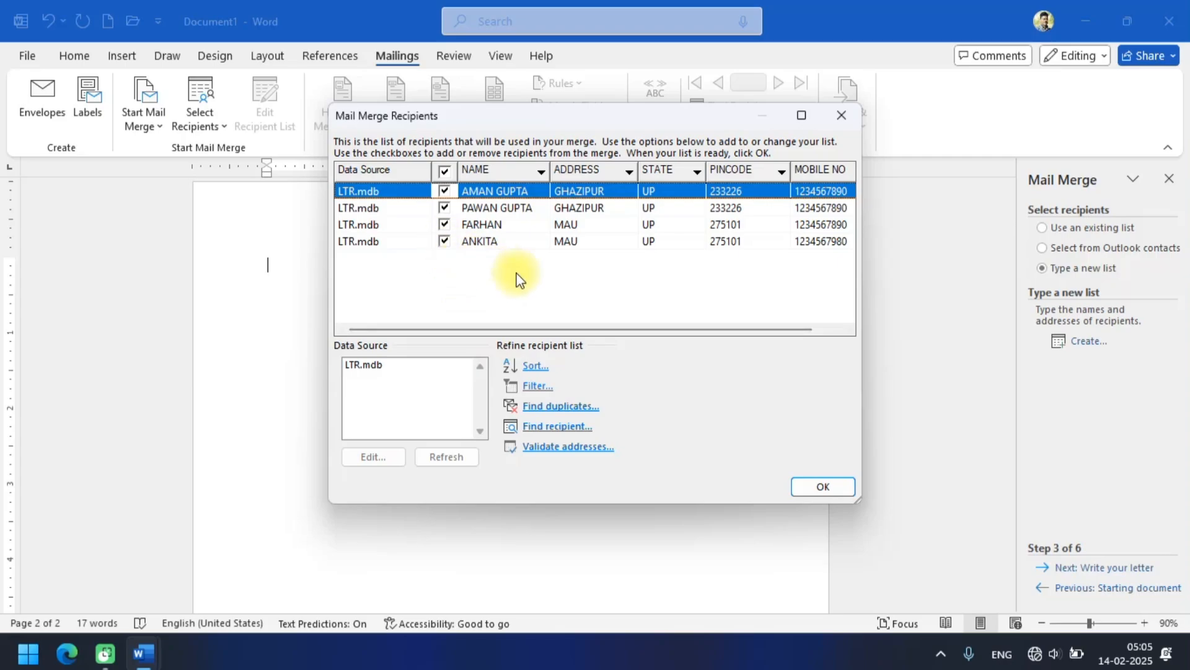
left_click(819, 488)
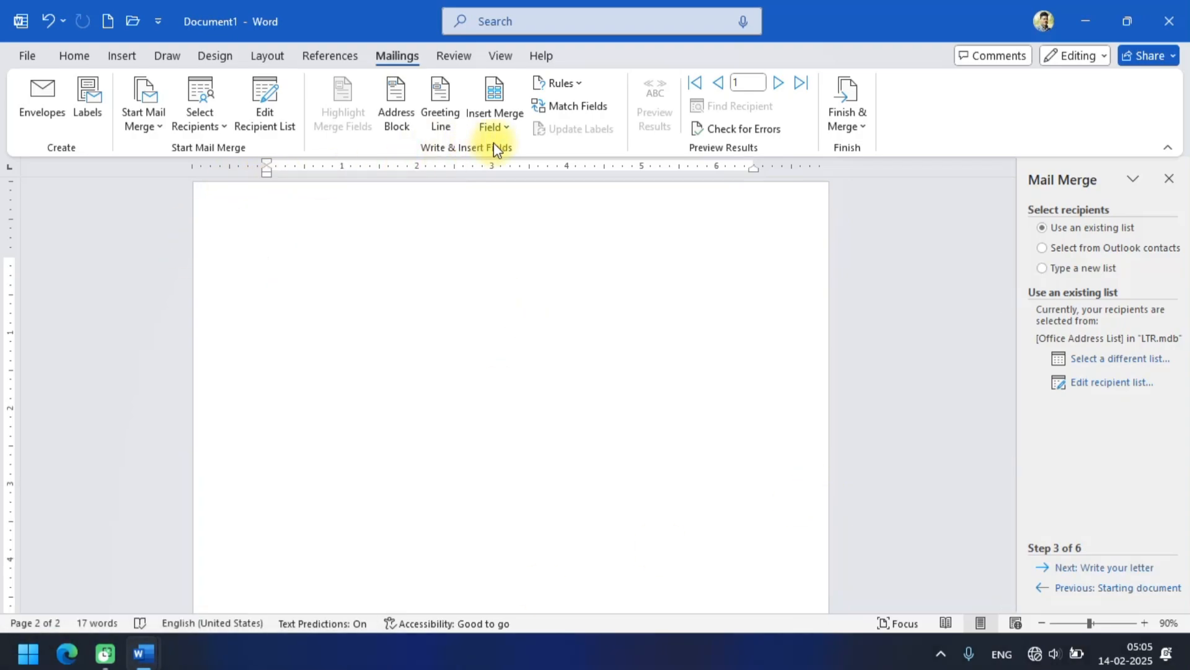
Close the Mail Merge wizard and generate a placeholder letter paragraph on the blank page with =RAND(1,10).
left_click(1170, 184)
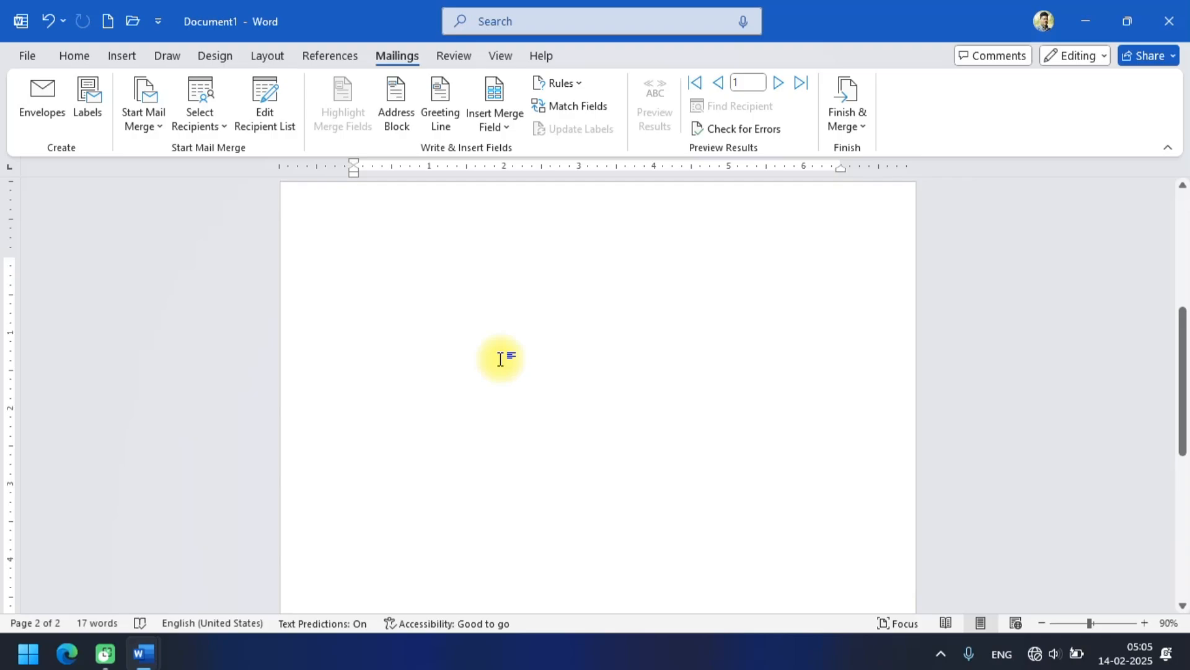
type("=")
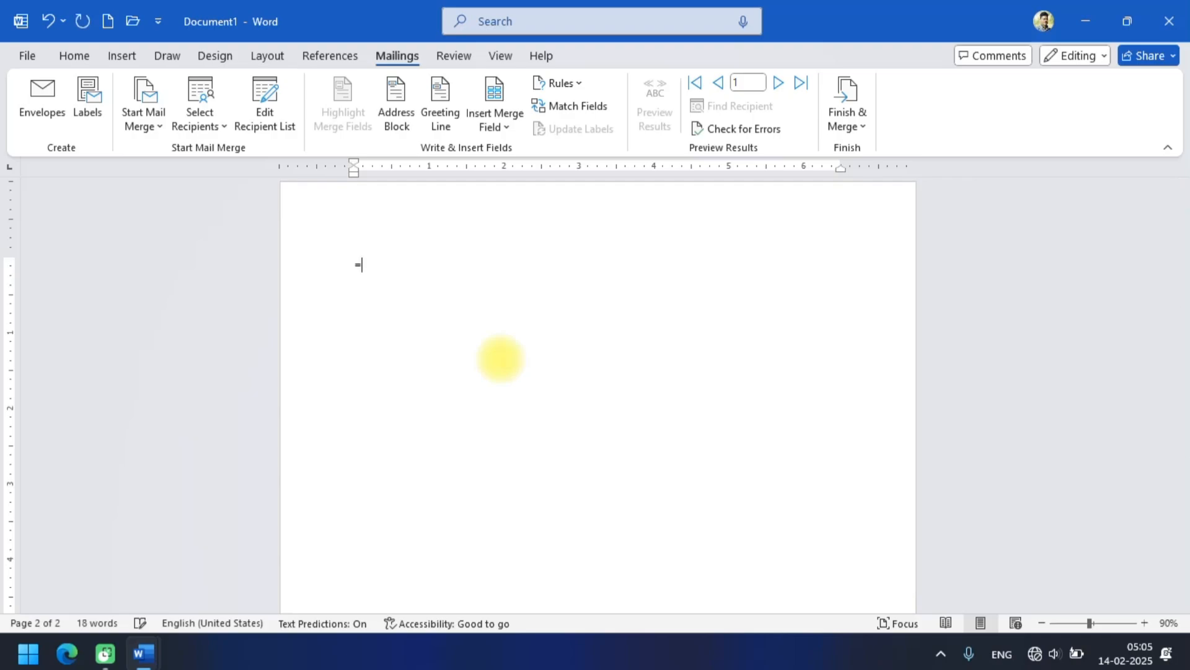
type("RAND")
type("(")
type("1")
type(",")
type("1")
type("0)")
key("Return")
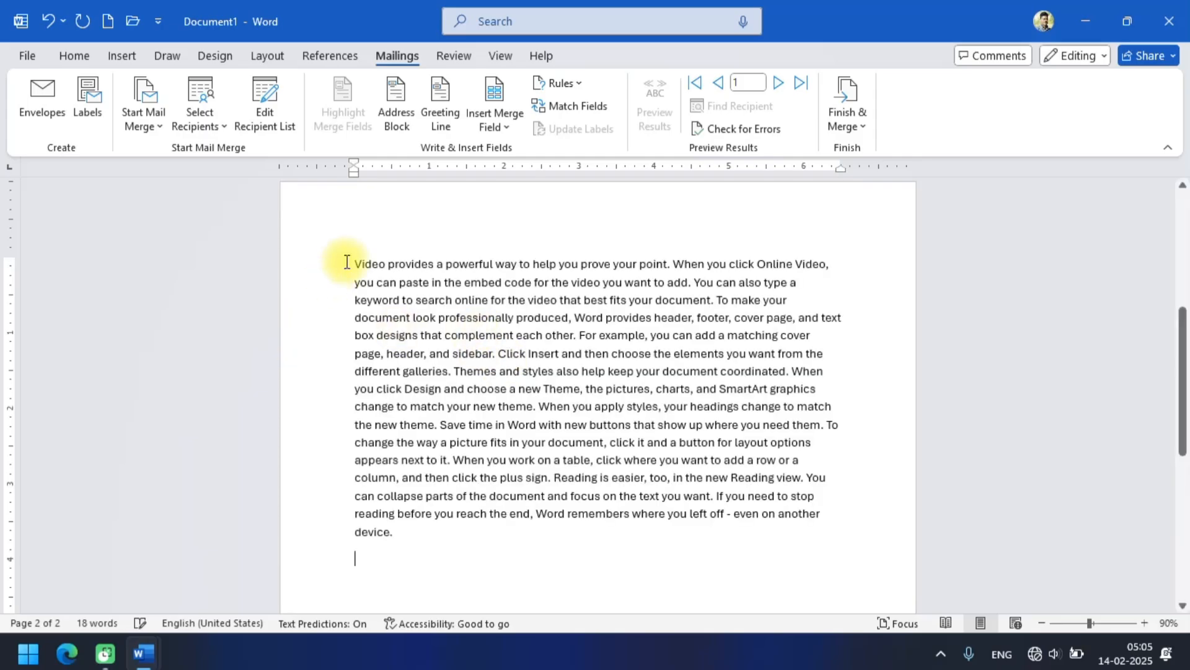
Justify the whole placeholder paragraph using the plain Justify alignment.
left_click_drag(361, 260, 473, 540)
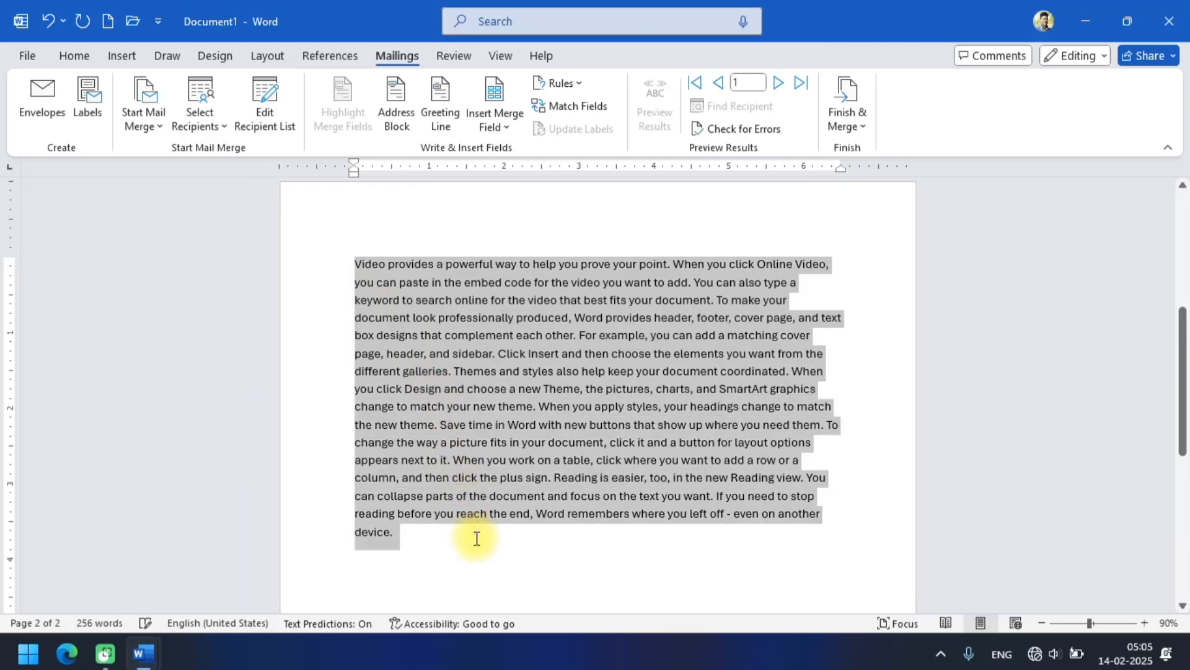
left_click(75, 56)
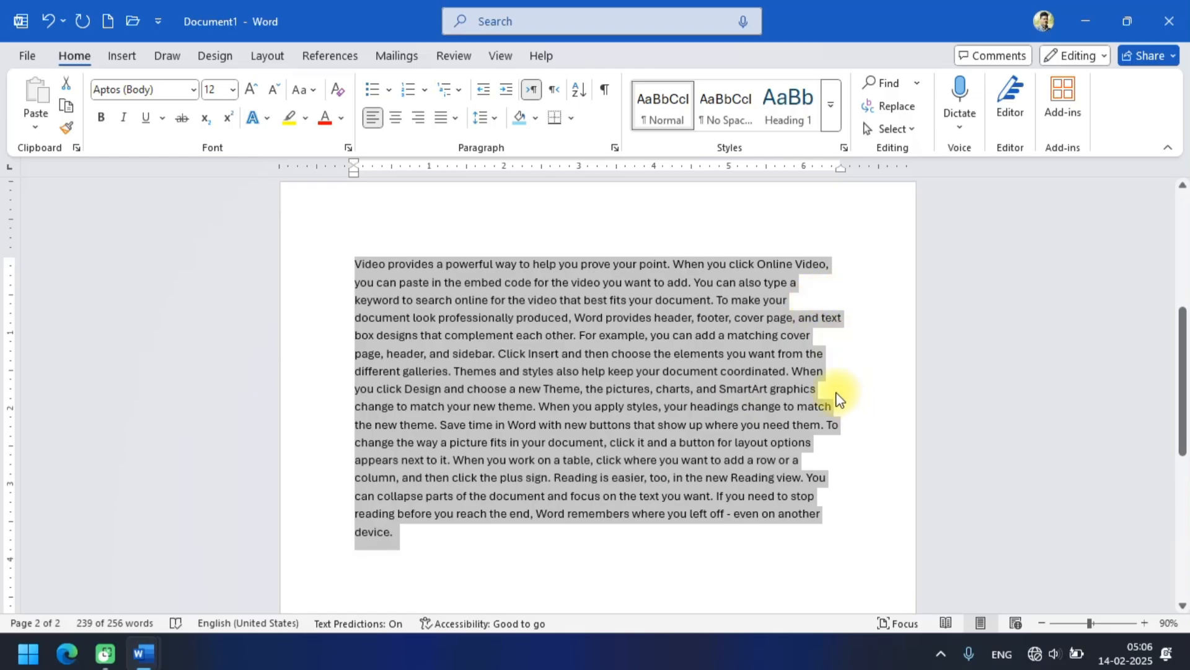
left_click(454, 117)
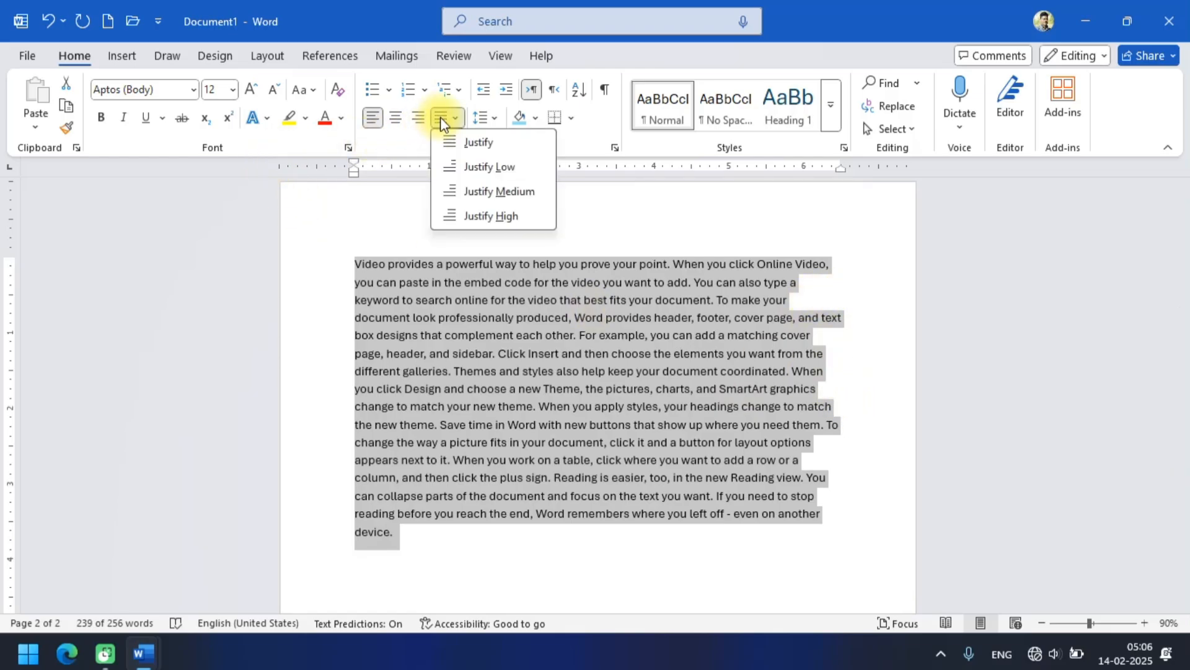
left_click(462, 143)
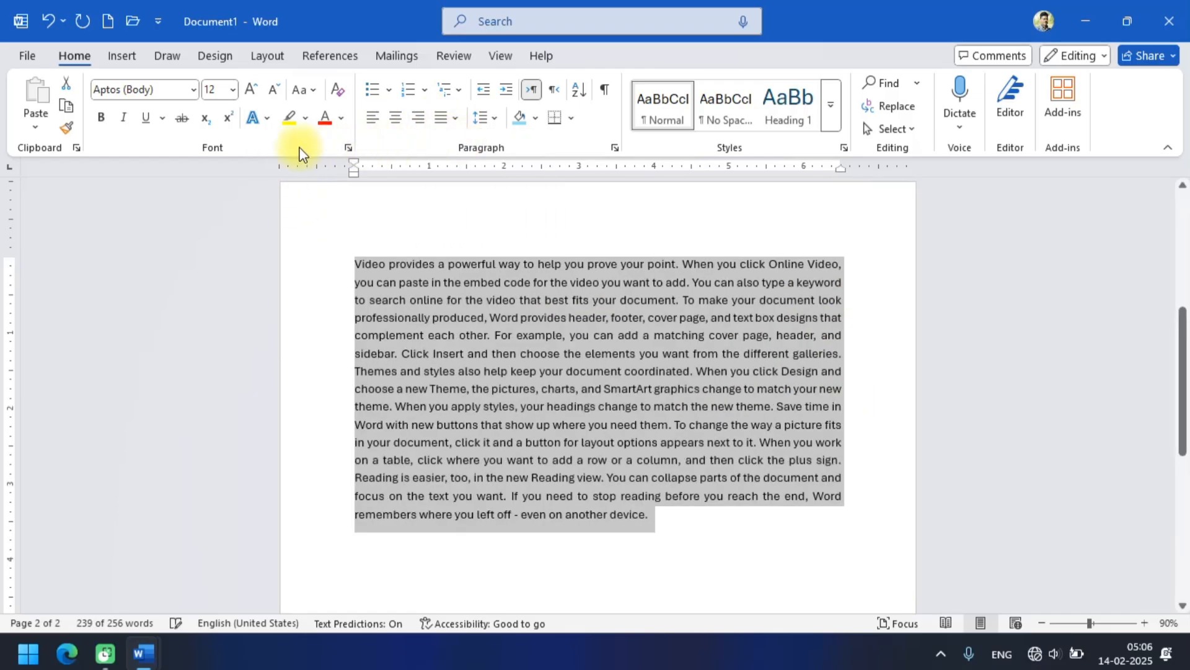
Colour the selected placeholder paragraph red and change its font to Monotype Corsiva.
left_click(325, 120)
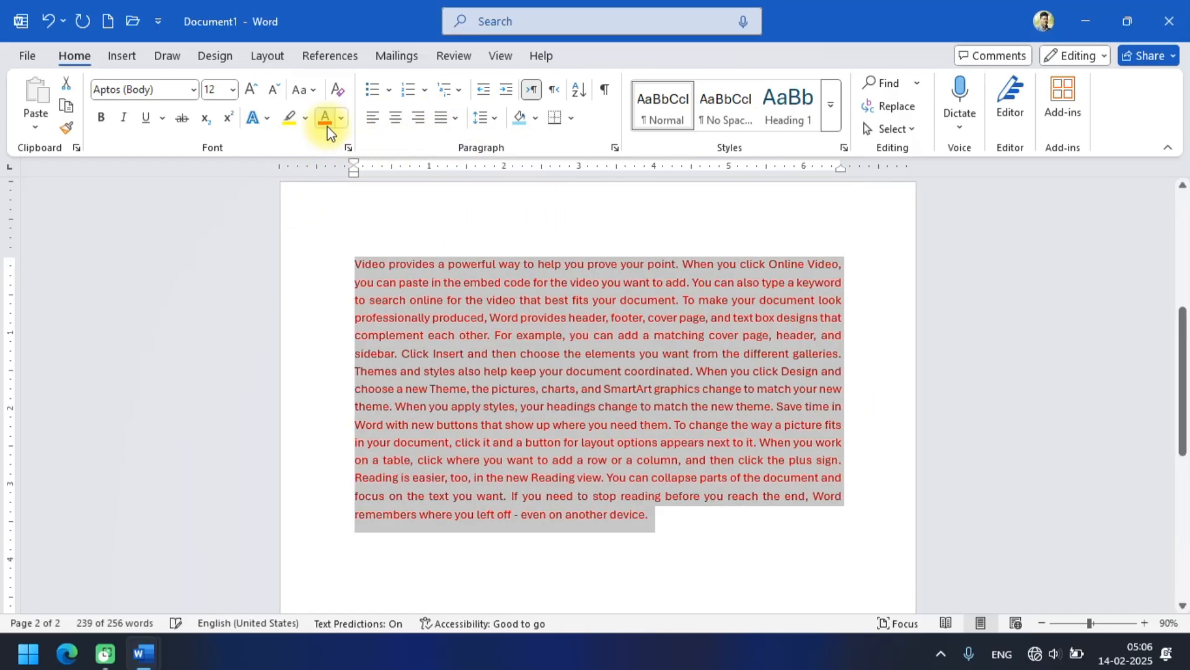
left_click(251, 90)
left_click(251, 90)
left_click(163, 89)
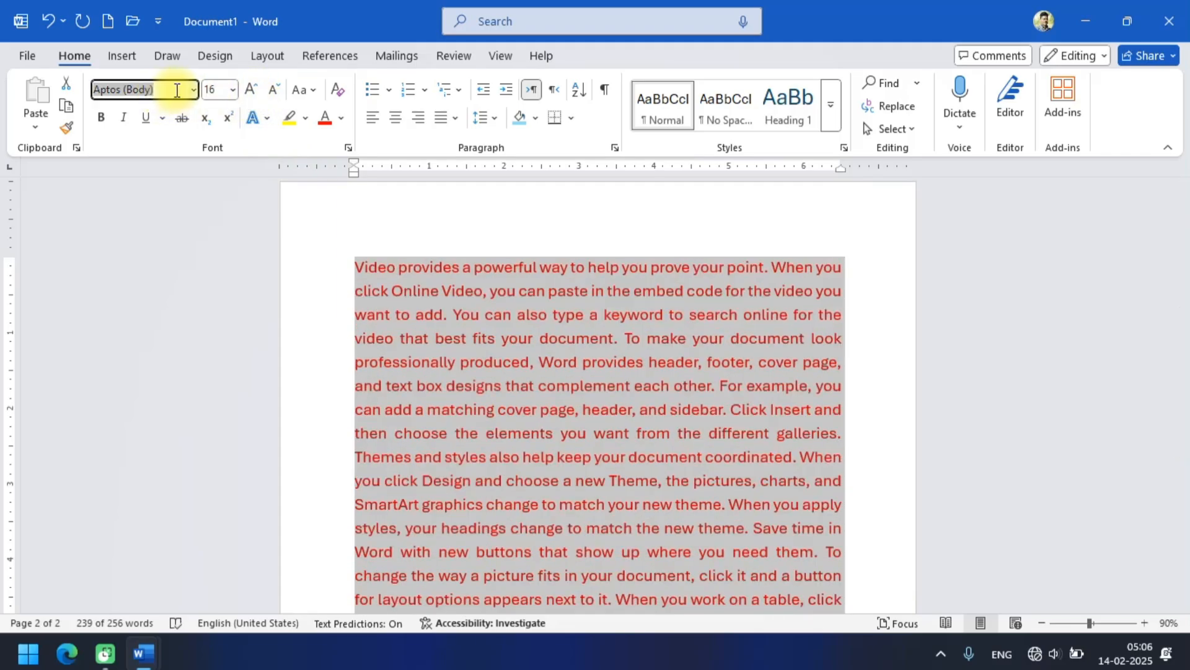
left_click(194, 93)
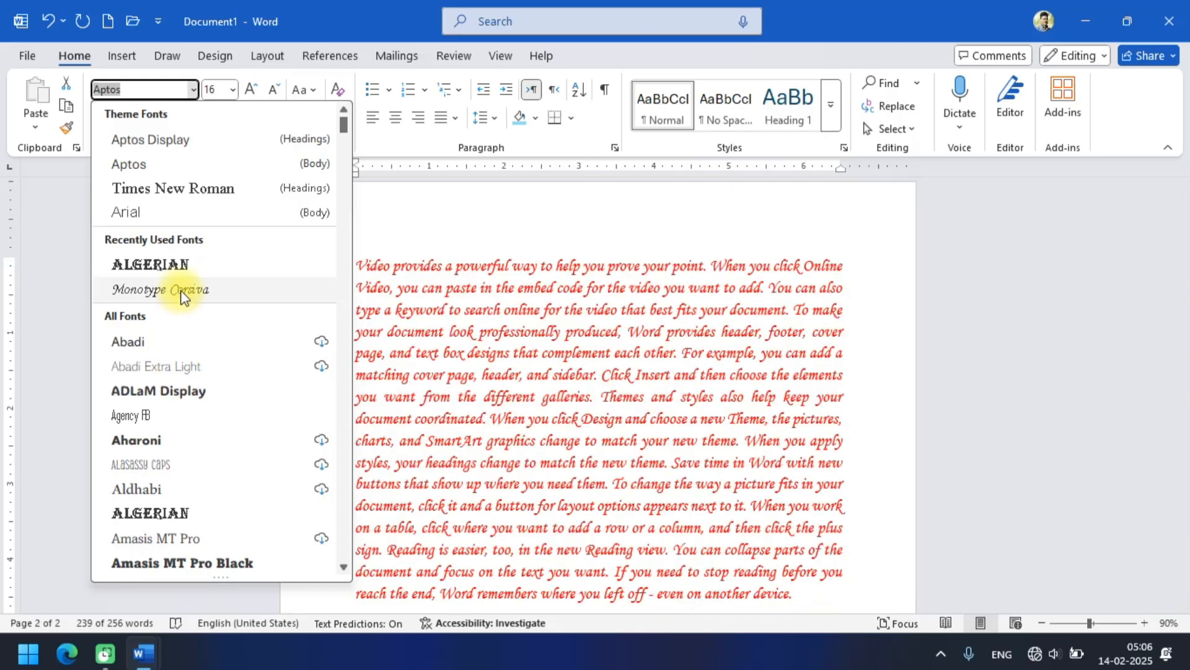
left_click(184, 290)
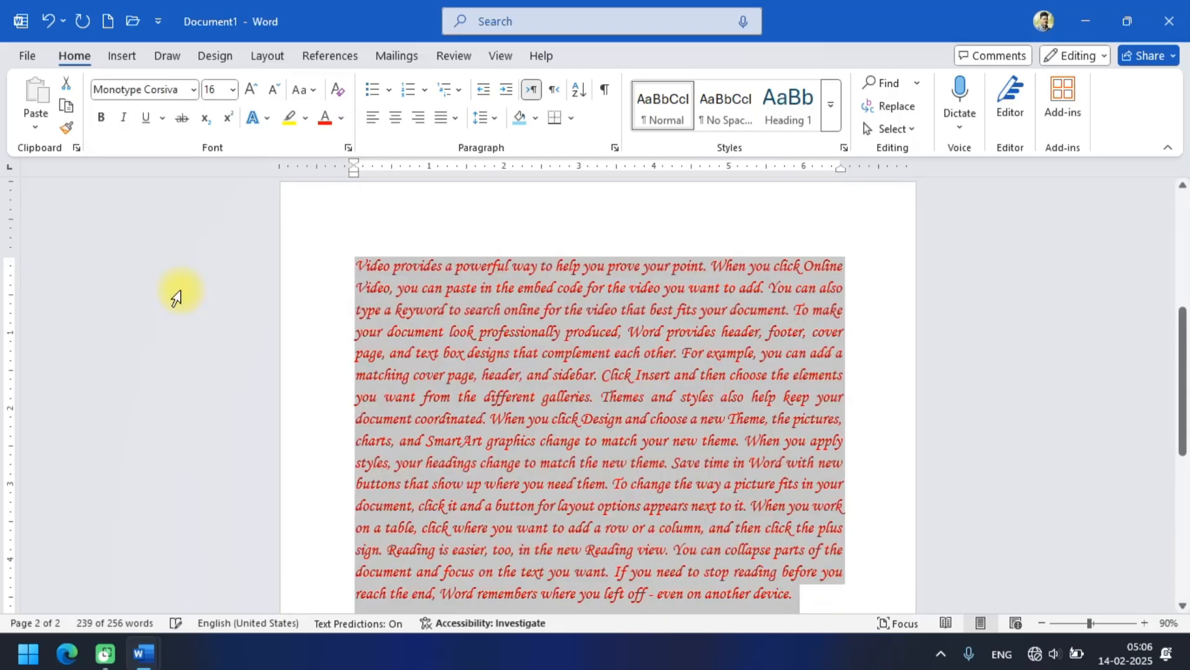
Enlarge the placeholder paragraph's text to size 20.
left_click(252, 91)
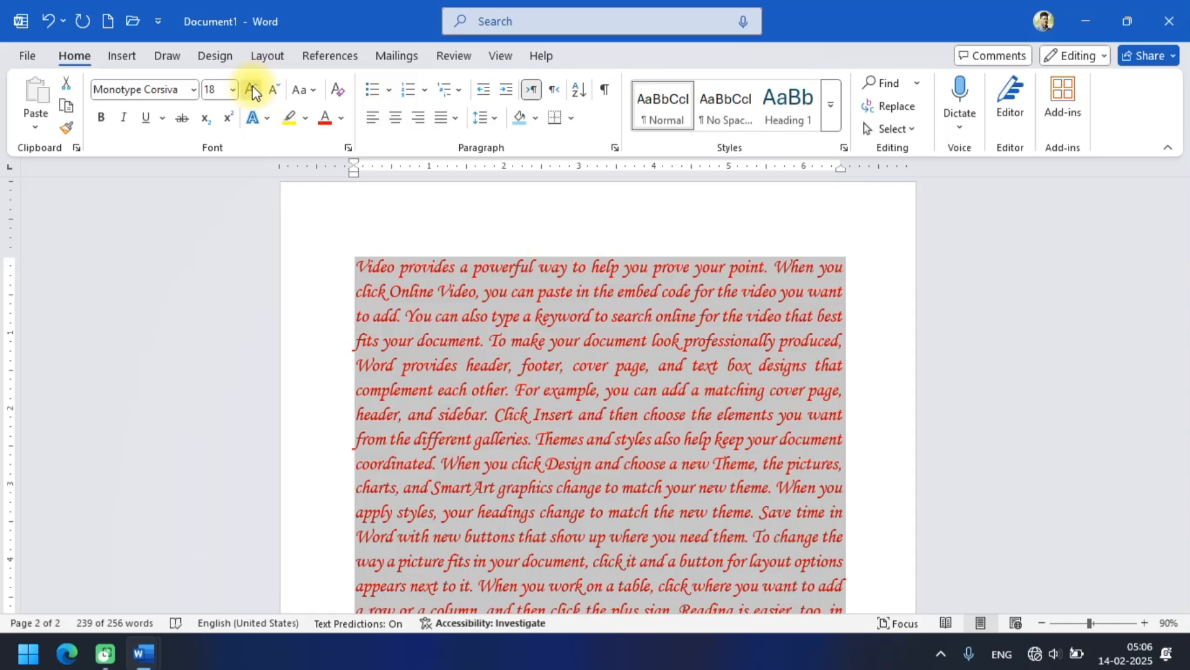
left_click(253, 91)
left_click(623, 419)
scroll(623, 419, "down", 5)
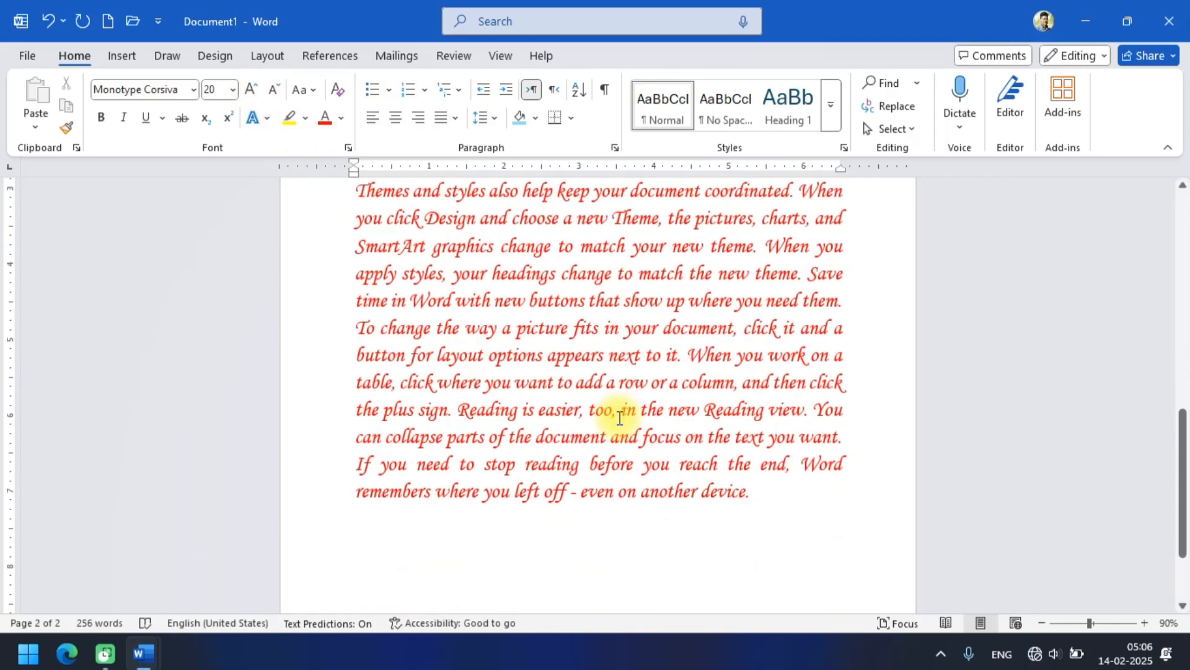
scroll(620, 418, "up", 8)
scroll(620, 418, "down", 1)
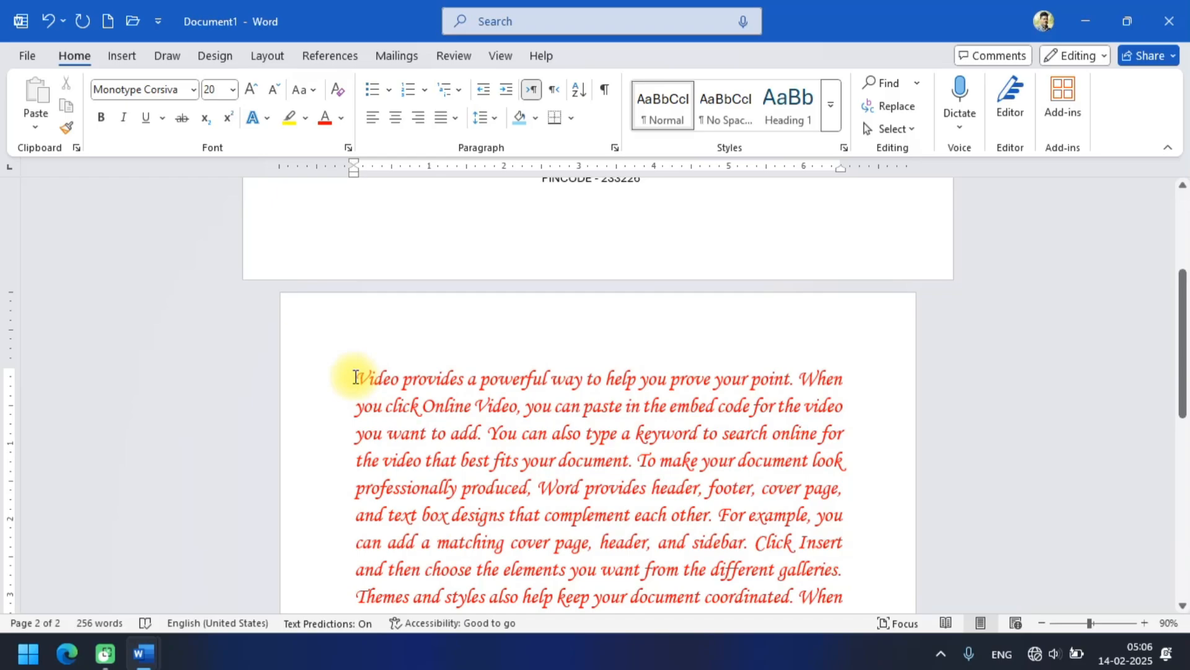
Add two empty lines above the start of the placeholder paragraph.
left_click(355, 377)
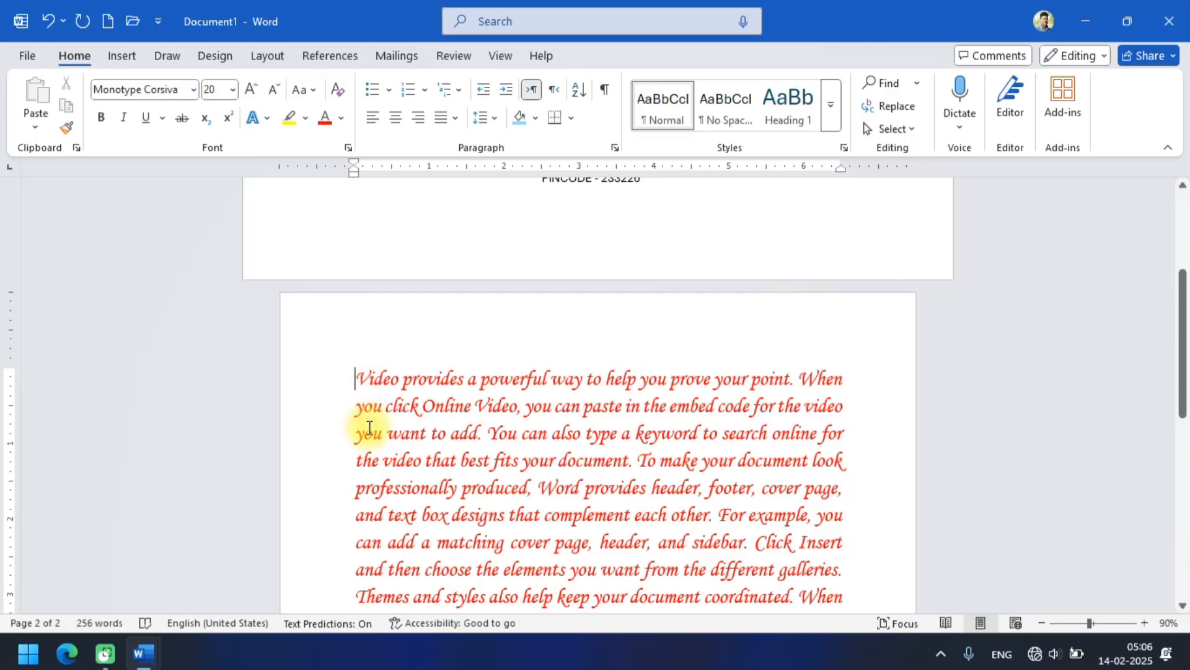
key("Return")
key("Return")
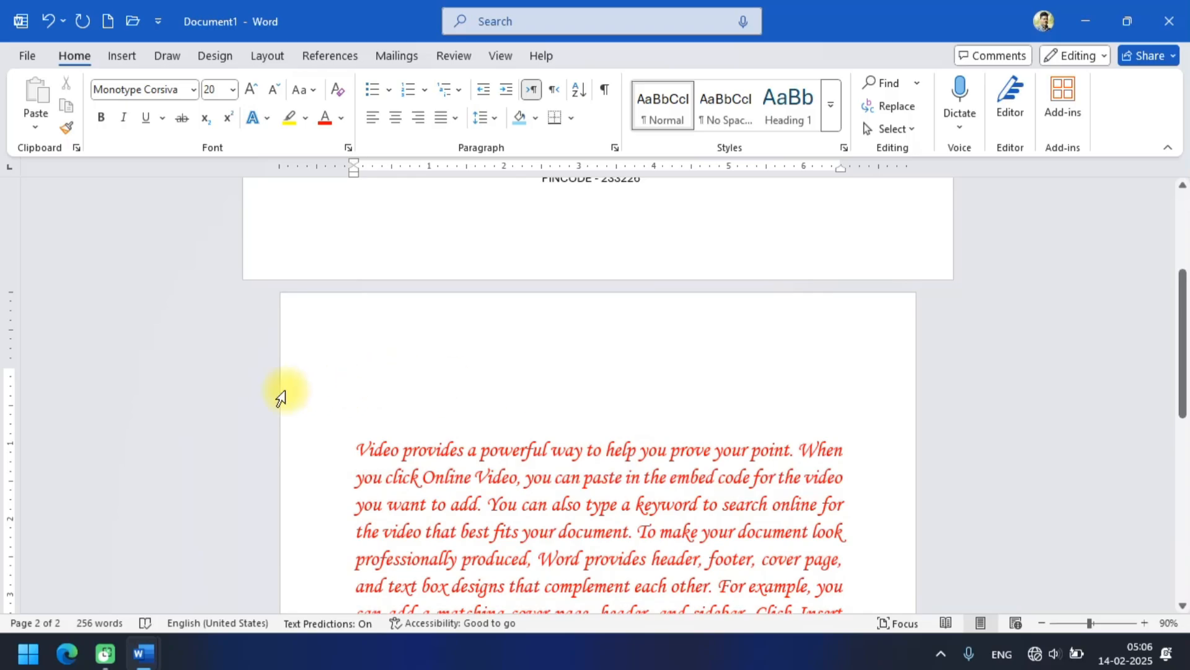
Insert the NAME and ADDRESS merge fields on the first empty line above the letter paragraph.
left_click(403, 58)
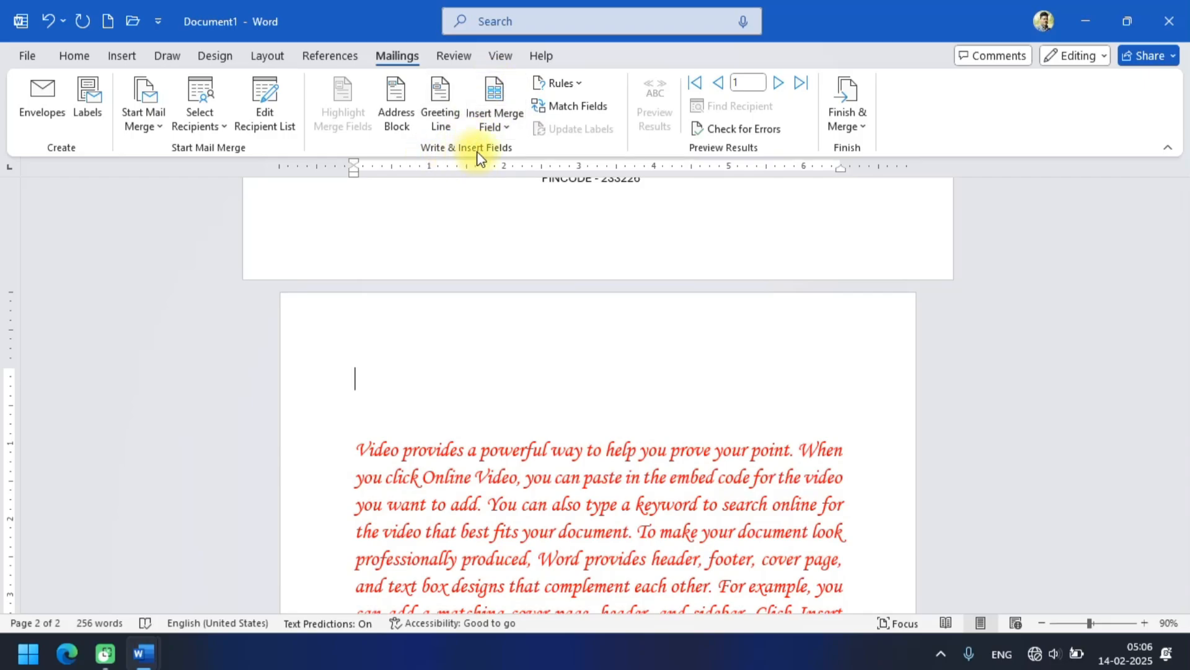
left_click(504, 91)
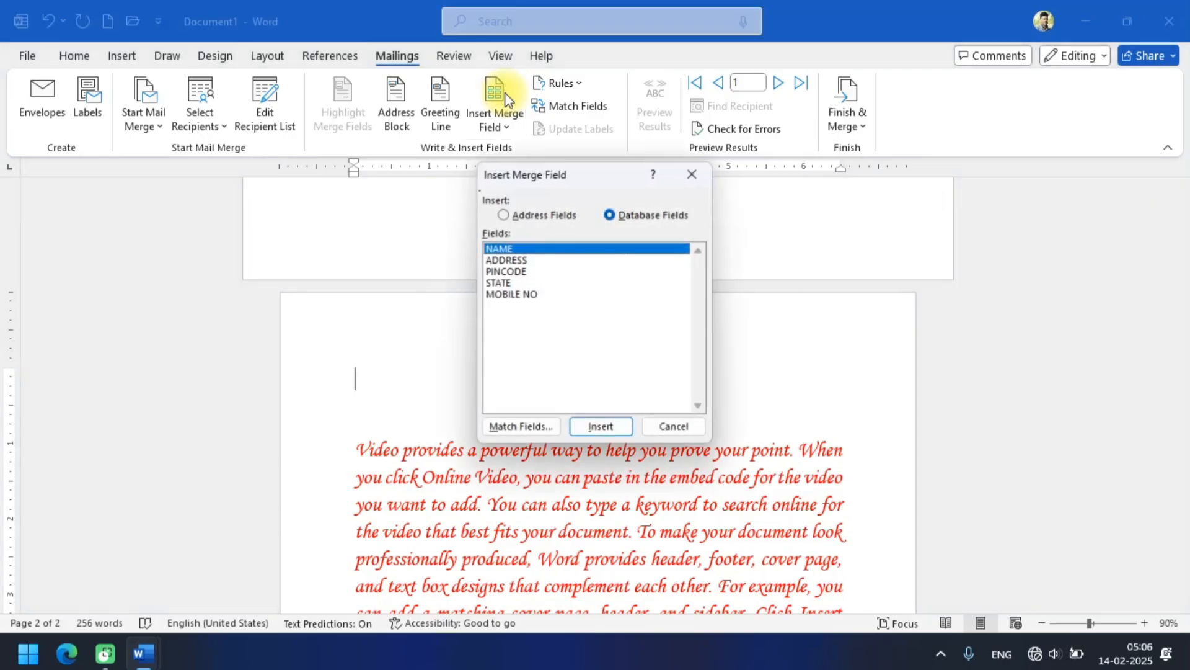
left_click_drag(534, 177, 457, 65)
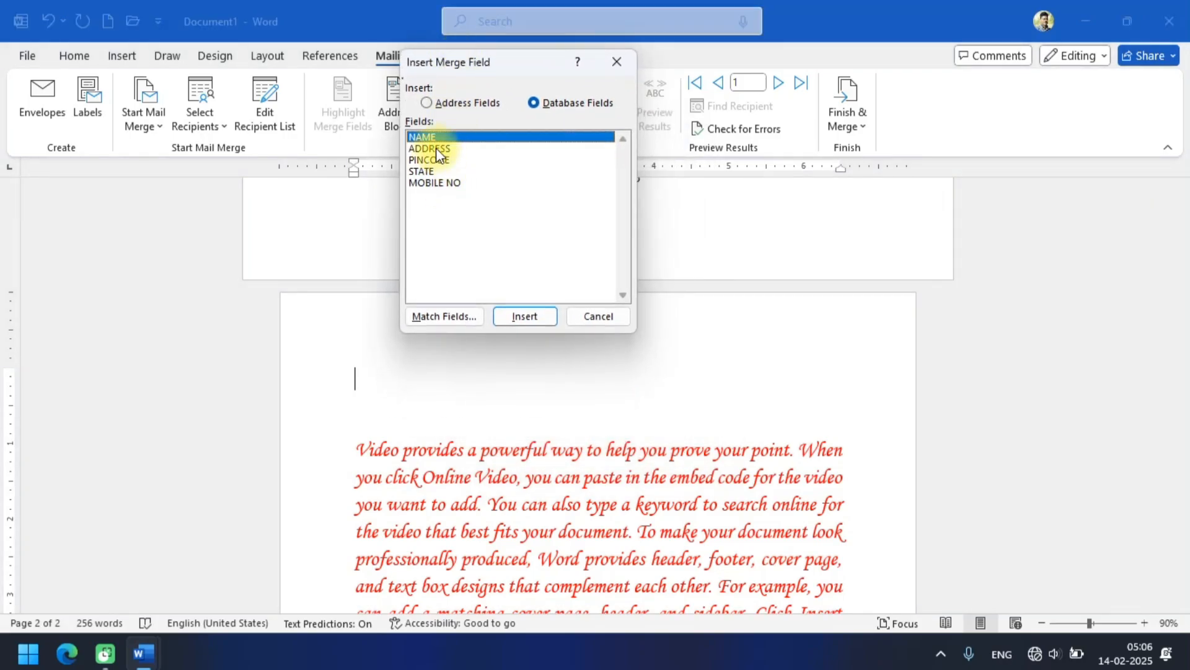
left_click(525, 316)
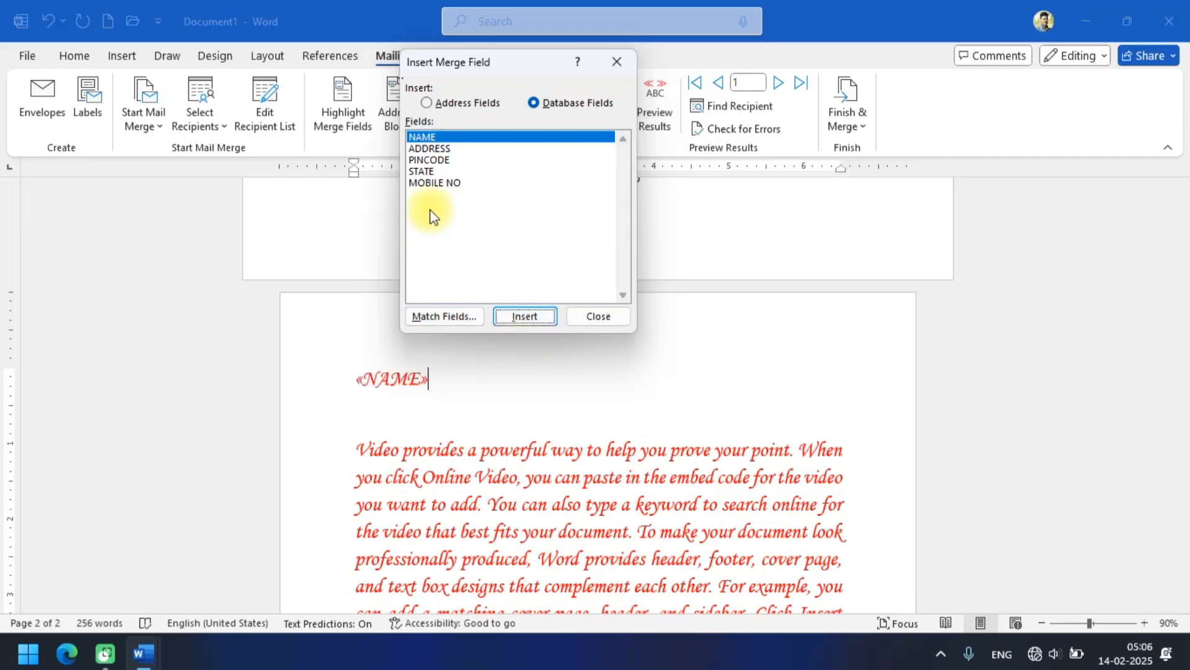
left_click(438, 149)
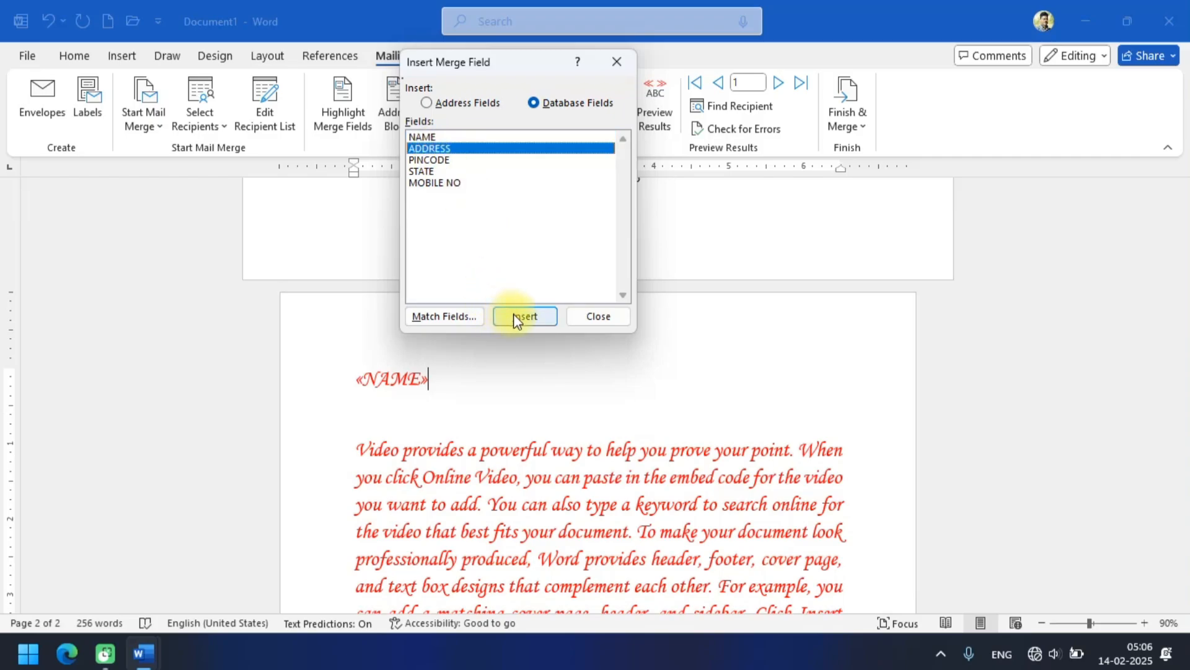
left_click(513, 313)
Insert the PINCODE, STATE and MOBILE NO merge fields after the ADDRESS field and finish inserting fields.
left_click(417, 160)
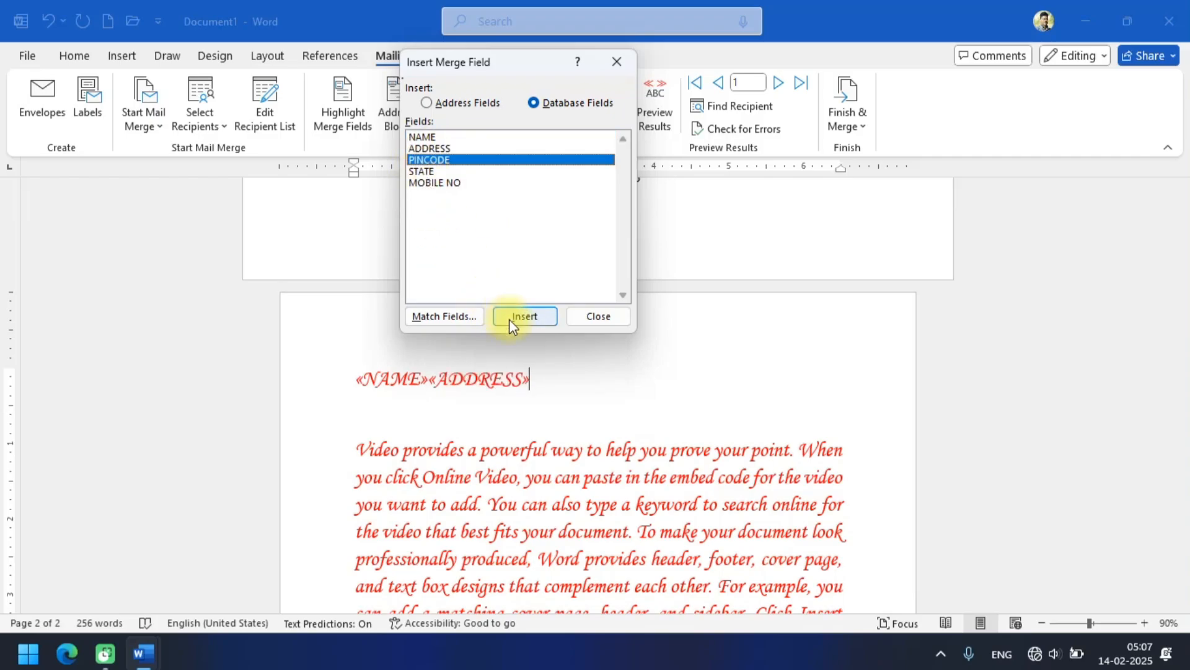
left_click(508, 319)
left_click(444, 173)
left_click(521, 316)
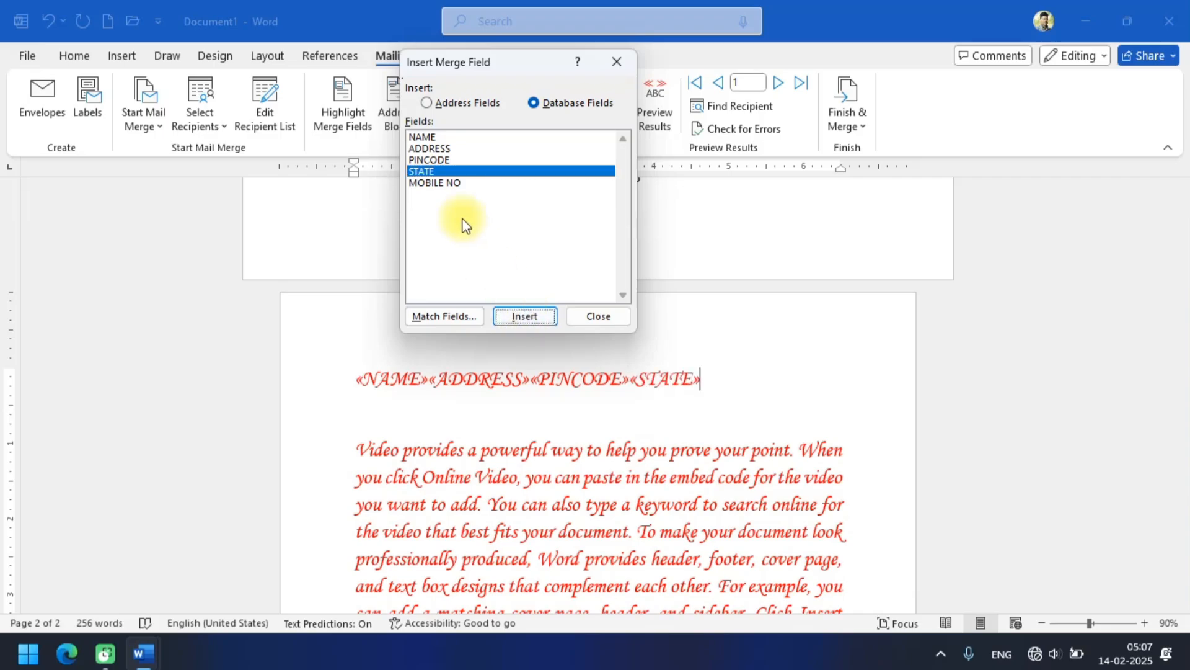
left_click(441, 183)
left_click(517, 318)
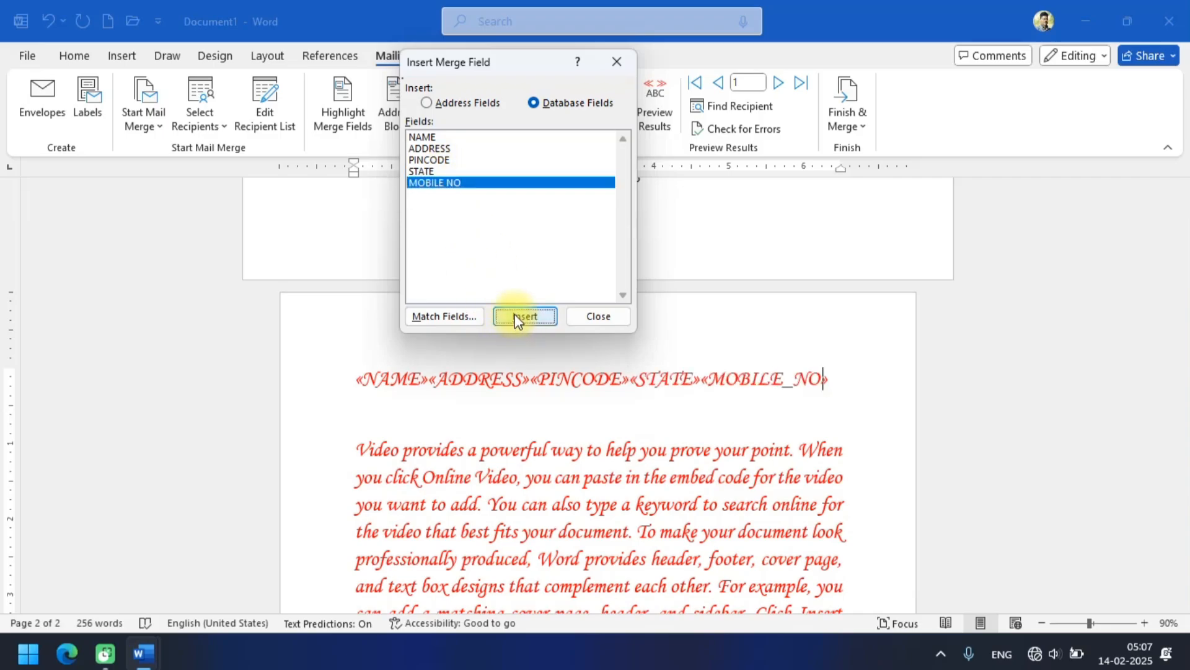
left_click(614, 317)
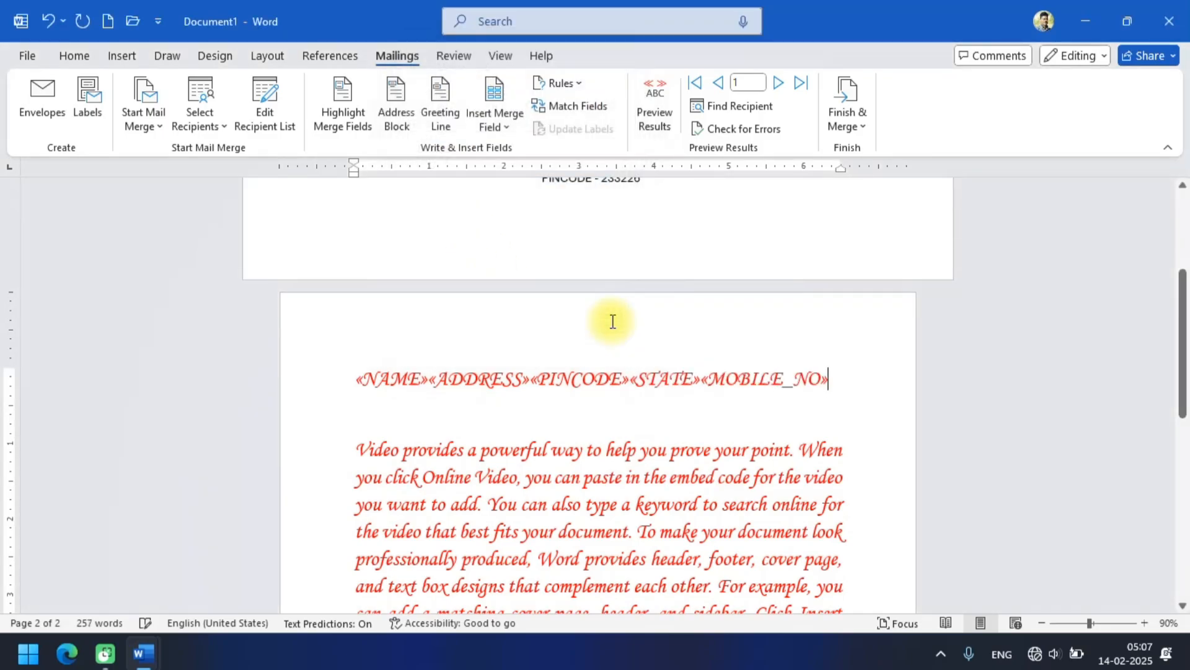
Split the merge fields so that NAME, ADDRESS, PINCODE, STATE and MOBILE_NO each sit on their own line.
left_click(429, 381)
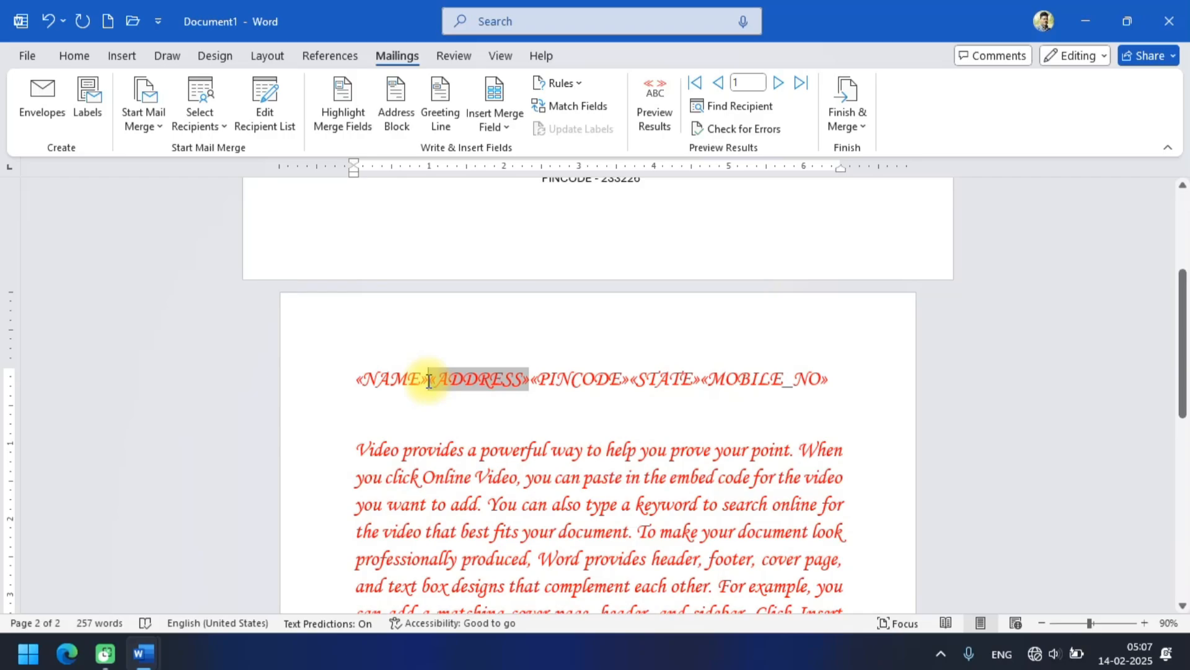
key("Return")
left_click(460, 417)
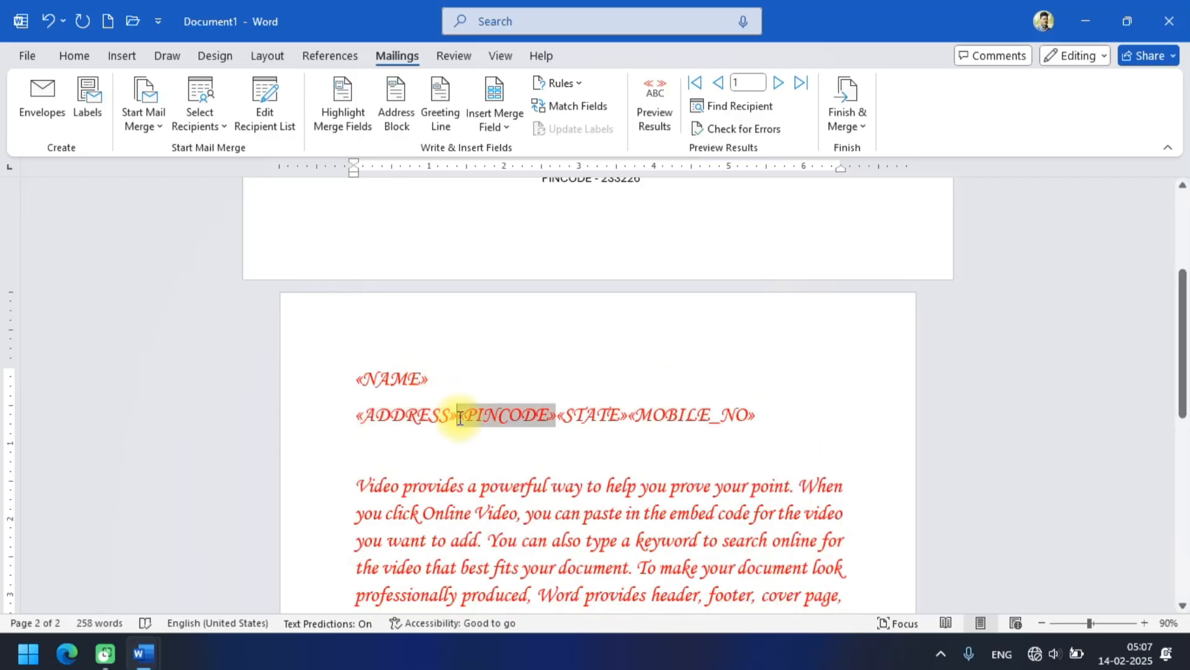
key("Return")
left_click(458, 451)
key("Return")
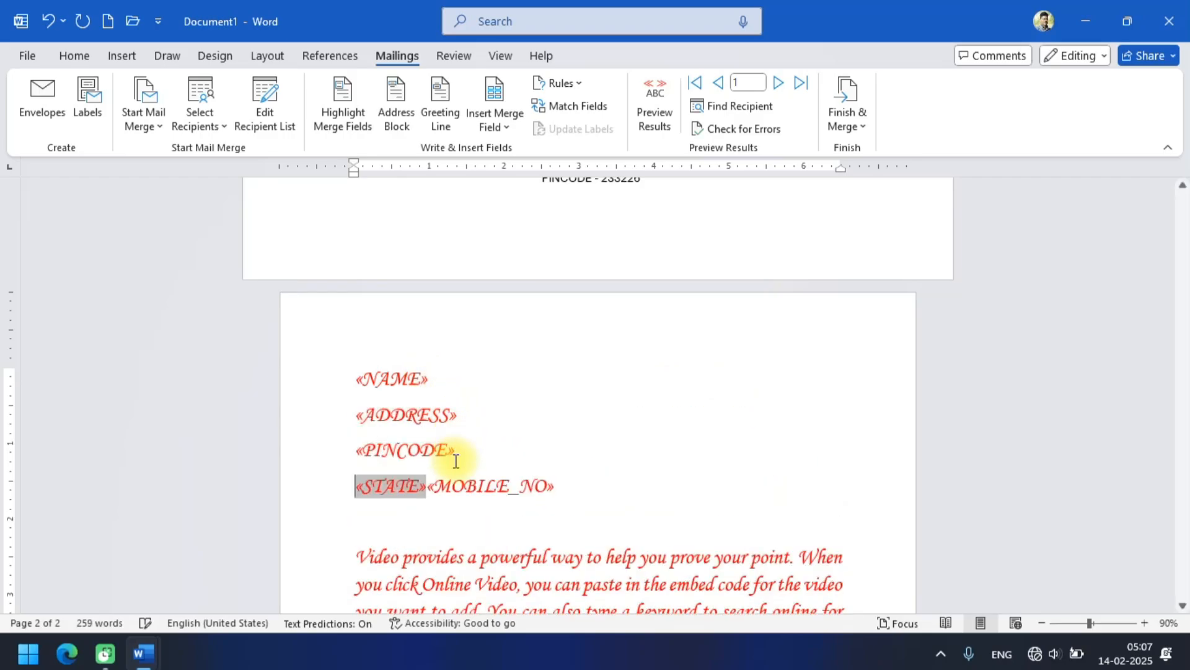
left_click(427, 486)
key("Return")
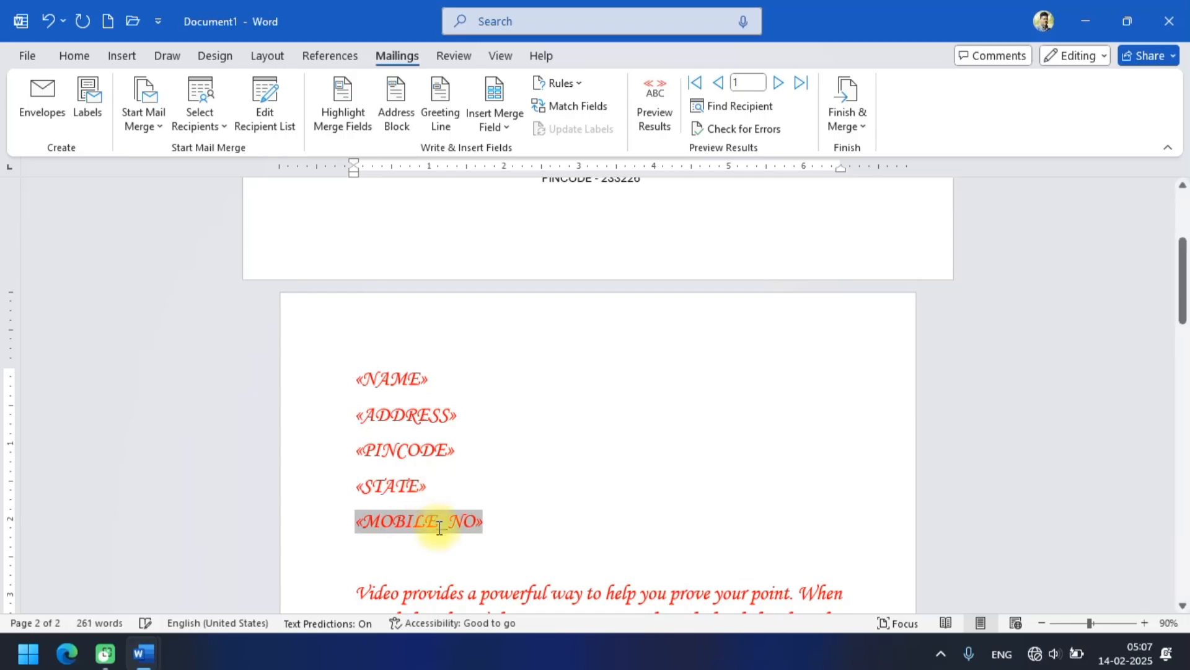
left_click(527, 496)
Remove the empty line between the MOBILE_NO field and the letter paragraph.
scroll(503, 478, "down", 1)
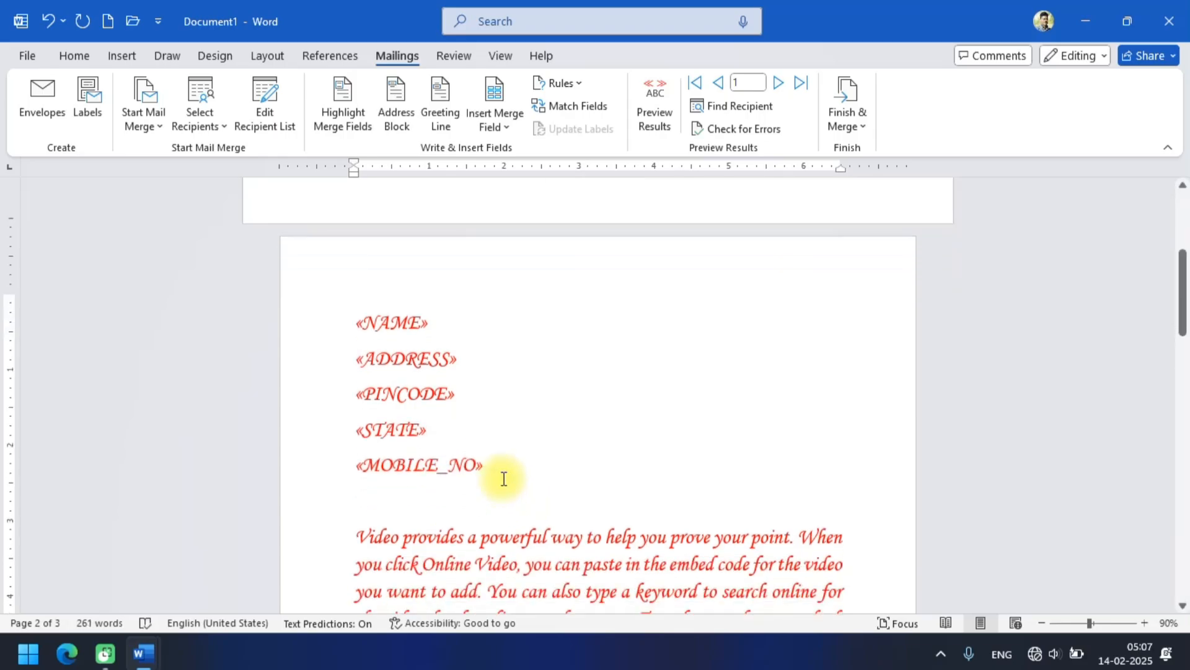
scroll(504, 478, "down", 4)
scroll(497, 470, "up", 3)
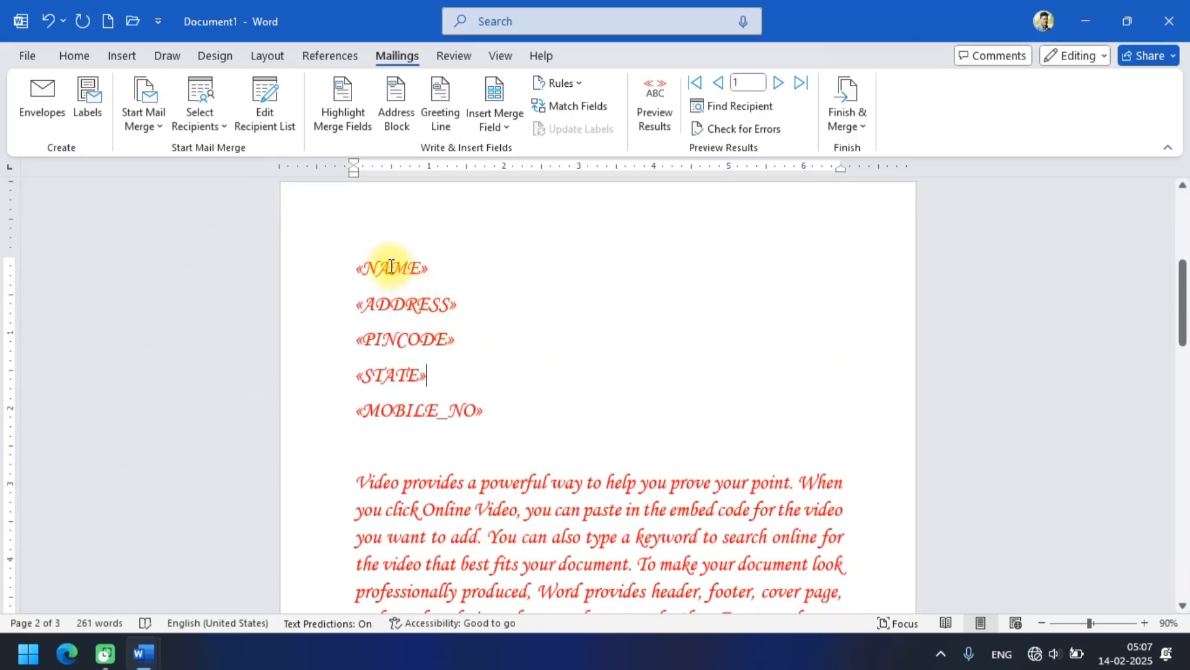
scroll(446, 387, "down", 4)
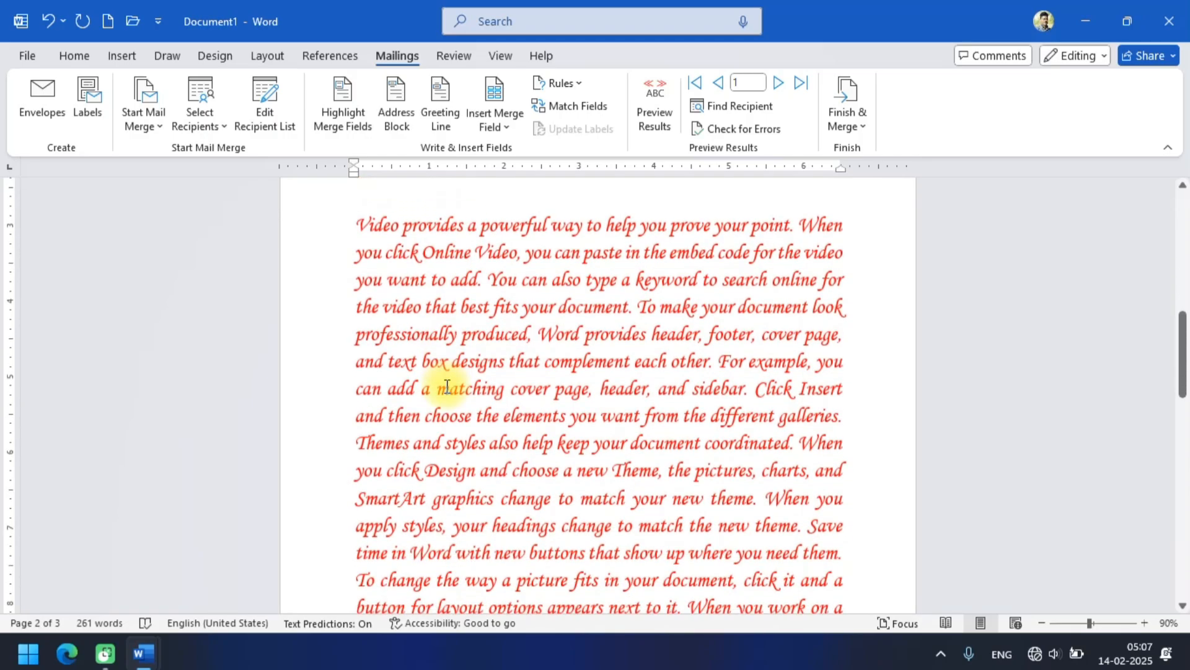
scroll(447, 387, "down", 4)
scroll(705, 482, "up", 2)
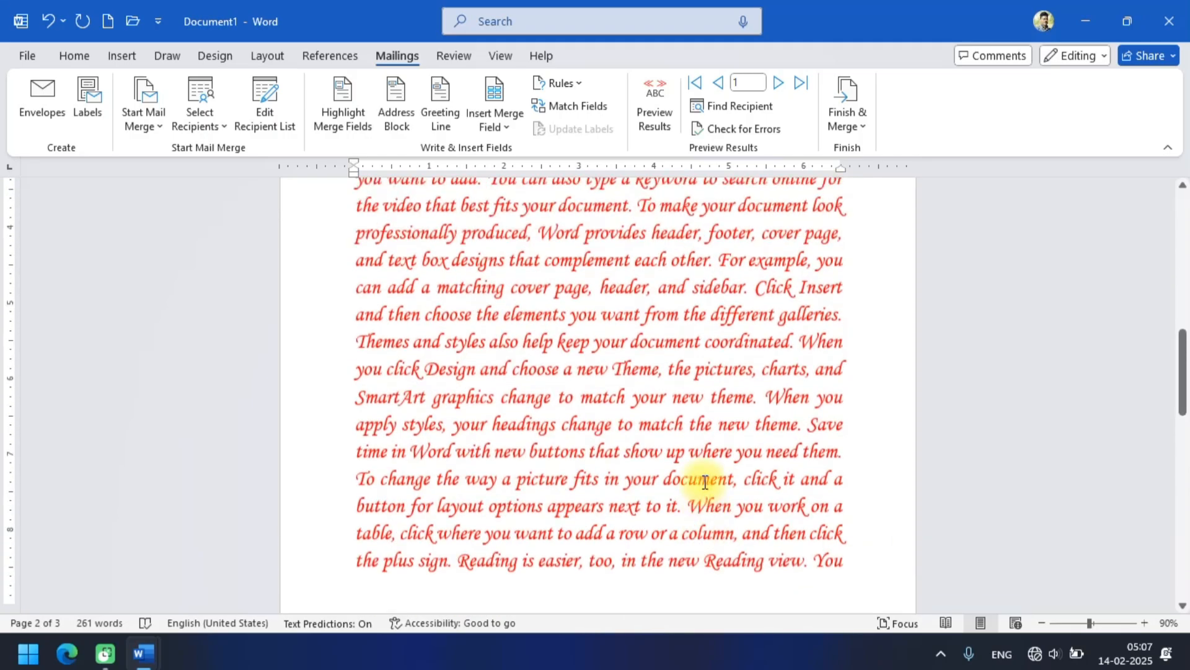
scroll(705, 481, "up", 4)
left_click(359, 371)
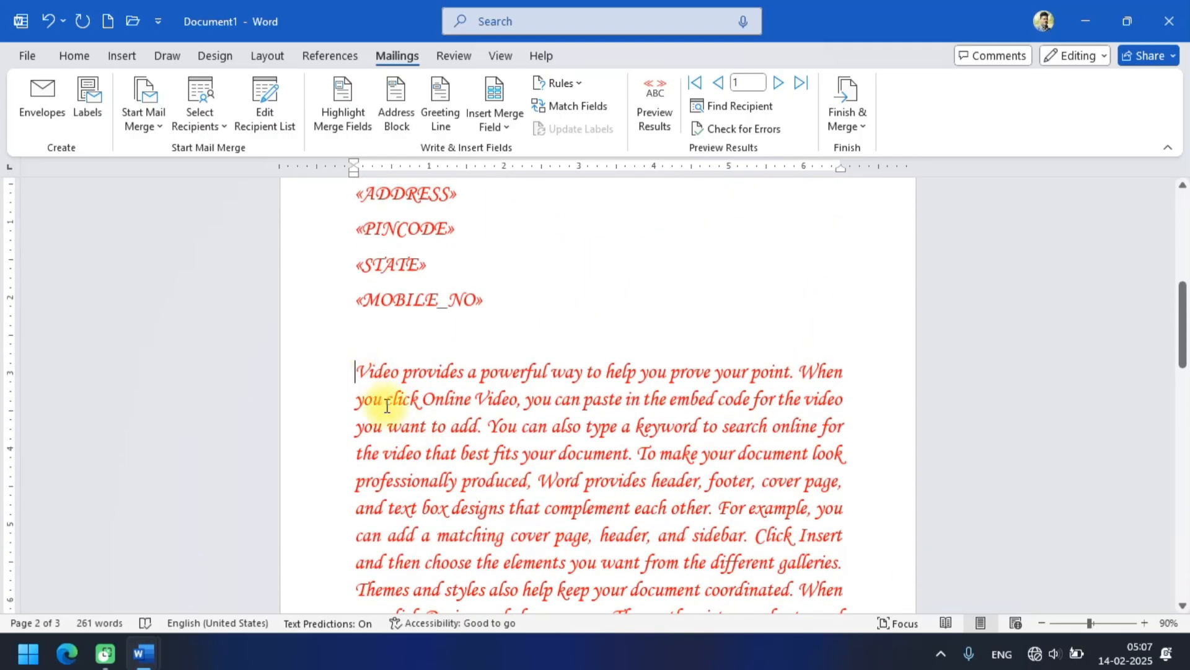
key("BackSpace")
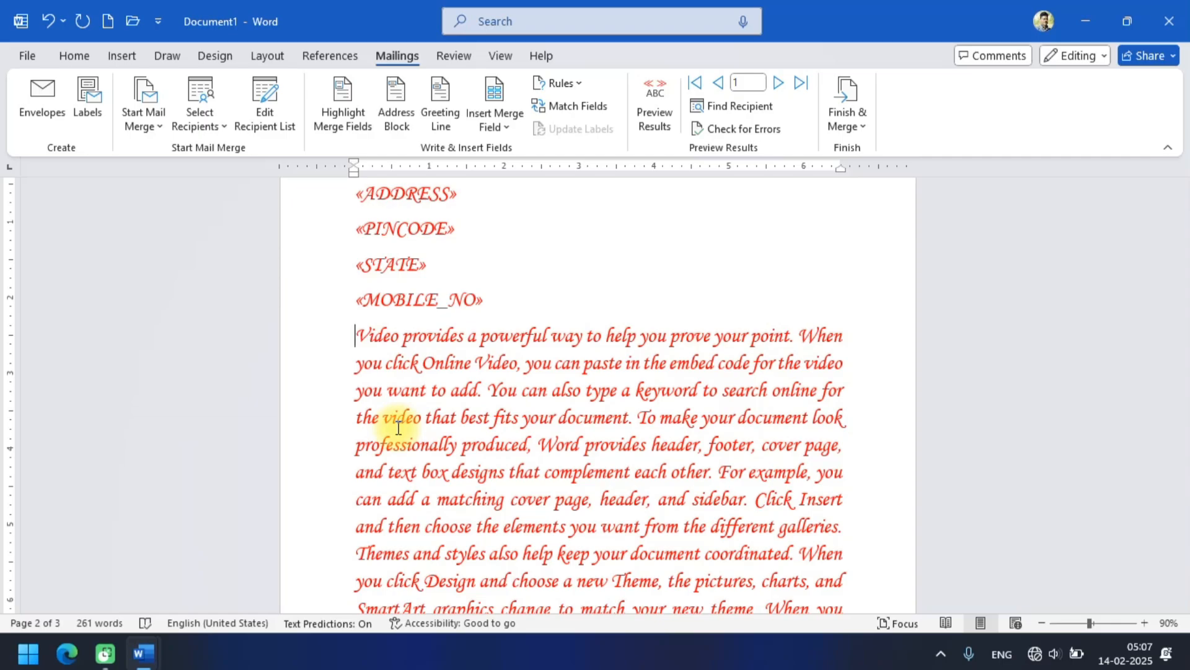
Change the font colour of all five merge field lines to the standard purple.
scroll(380, 407, "up", 1)
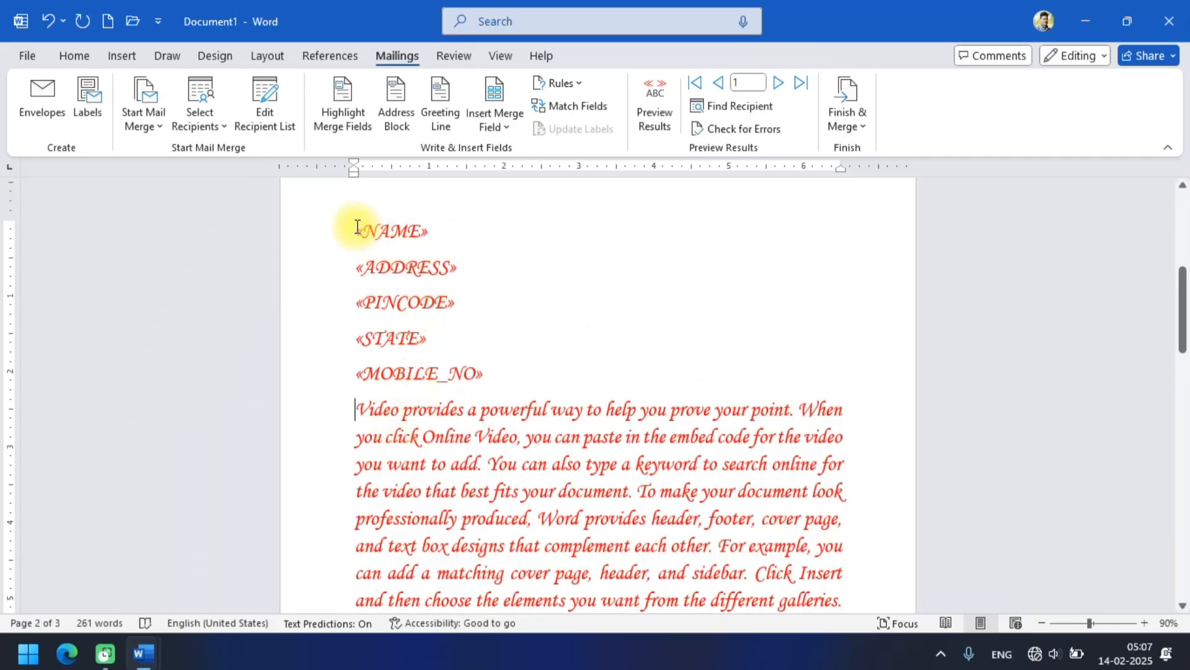
mouse_move(356, 224)
left_mouse_down()
mouse_move(416, 249)
mouse_move(489, 345)
mouse_move(494, 376)
left_mouse_up()
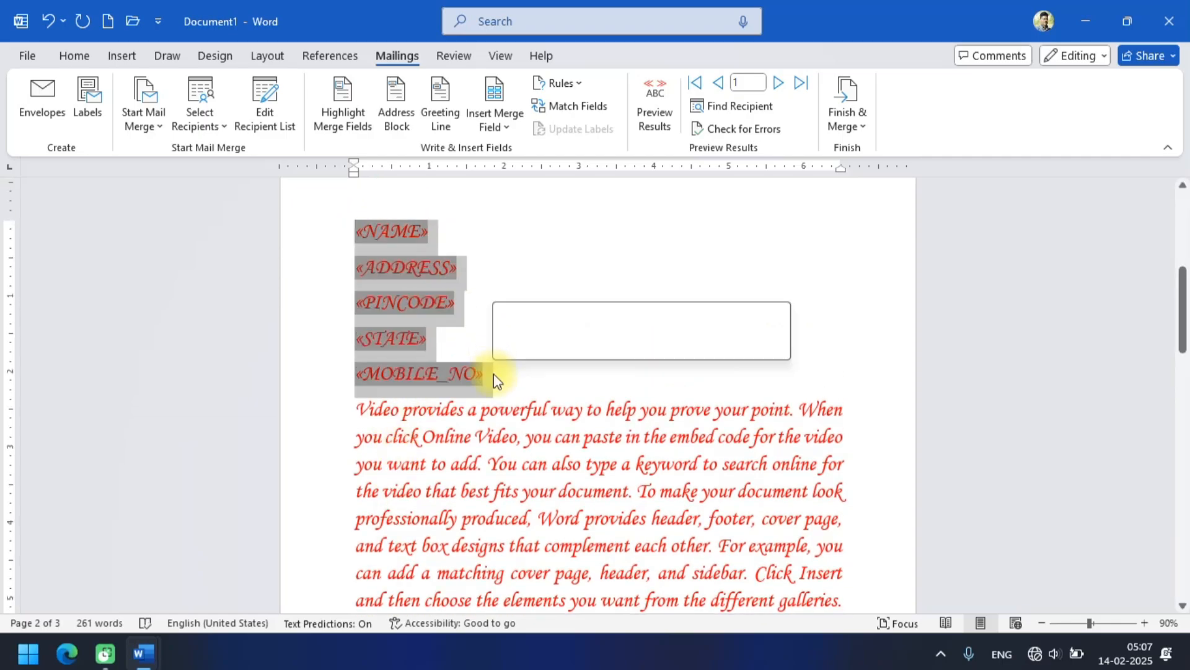
left_click(73, 56)
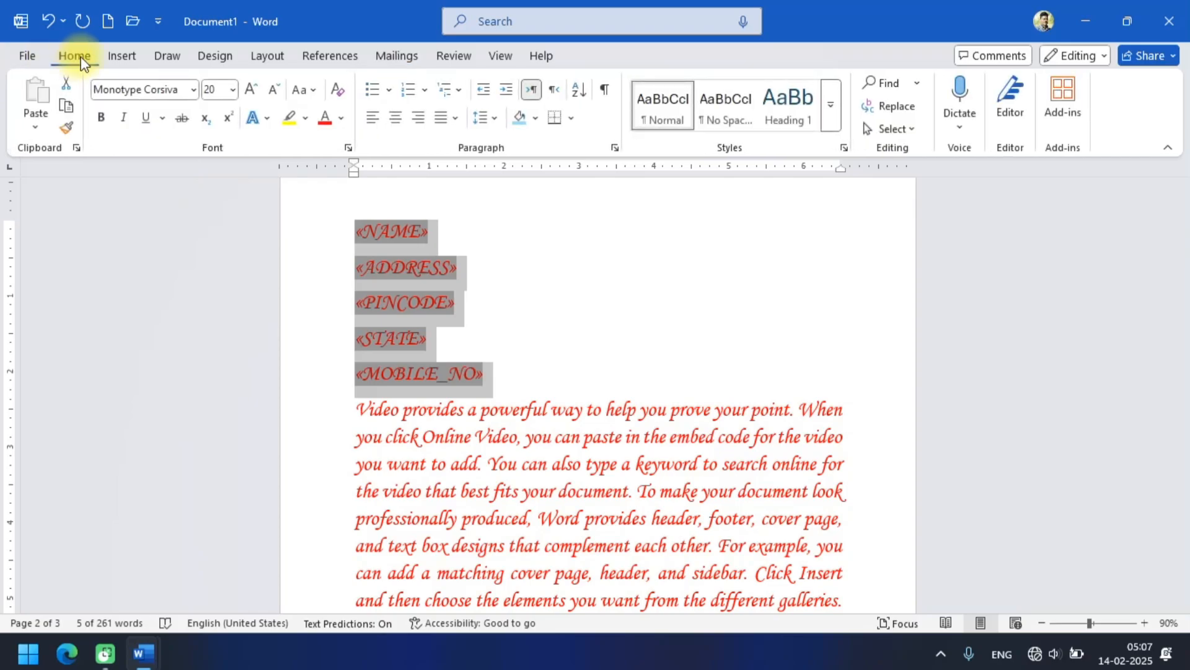
left_click(341, 118)
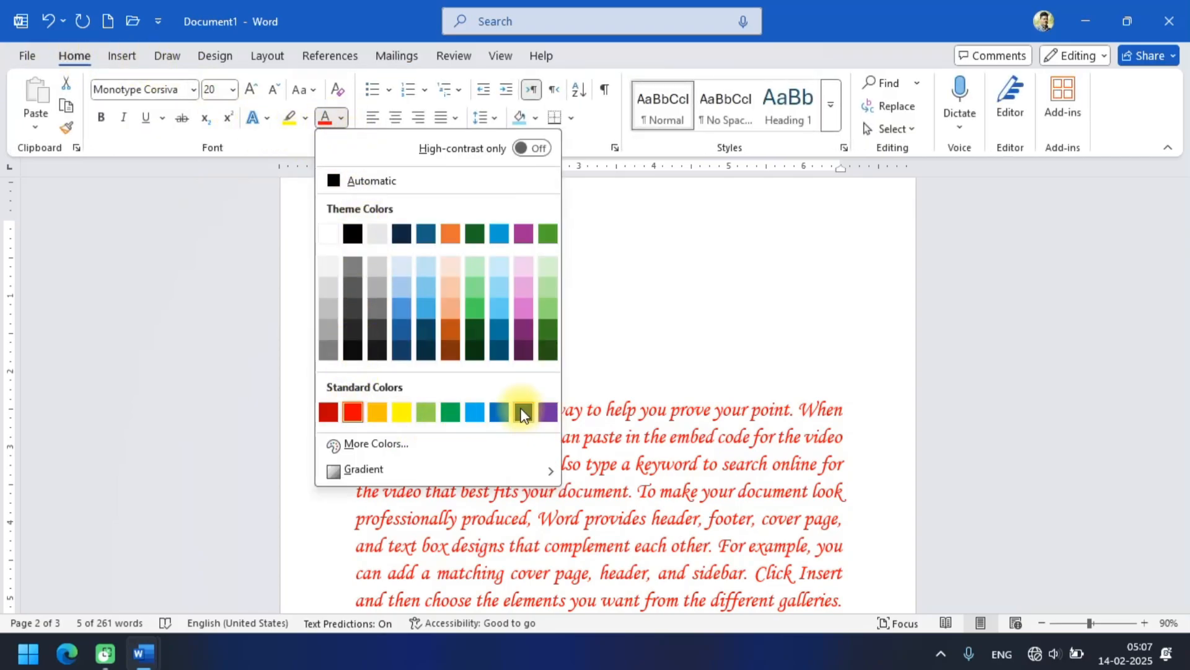
left_click(546, 409)
left_click(575, 362)
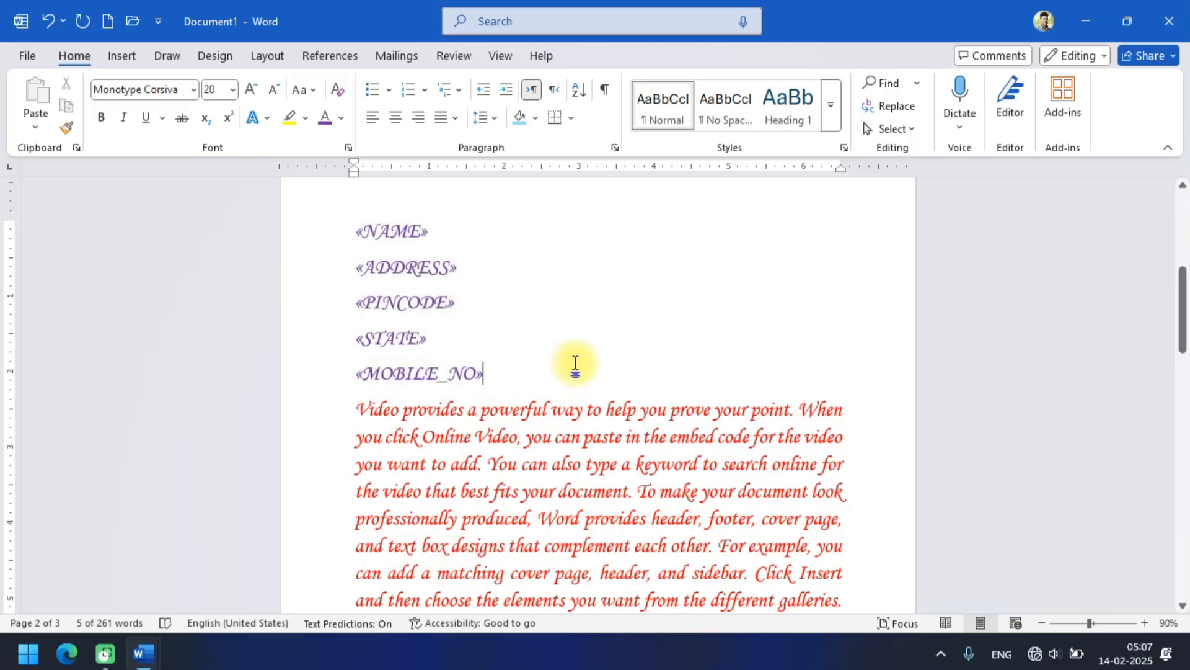
scroll(576, 362, "down", 1)
scroll(577, 363, "up", 3)
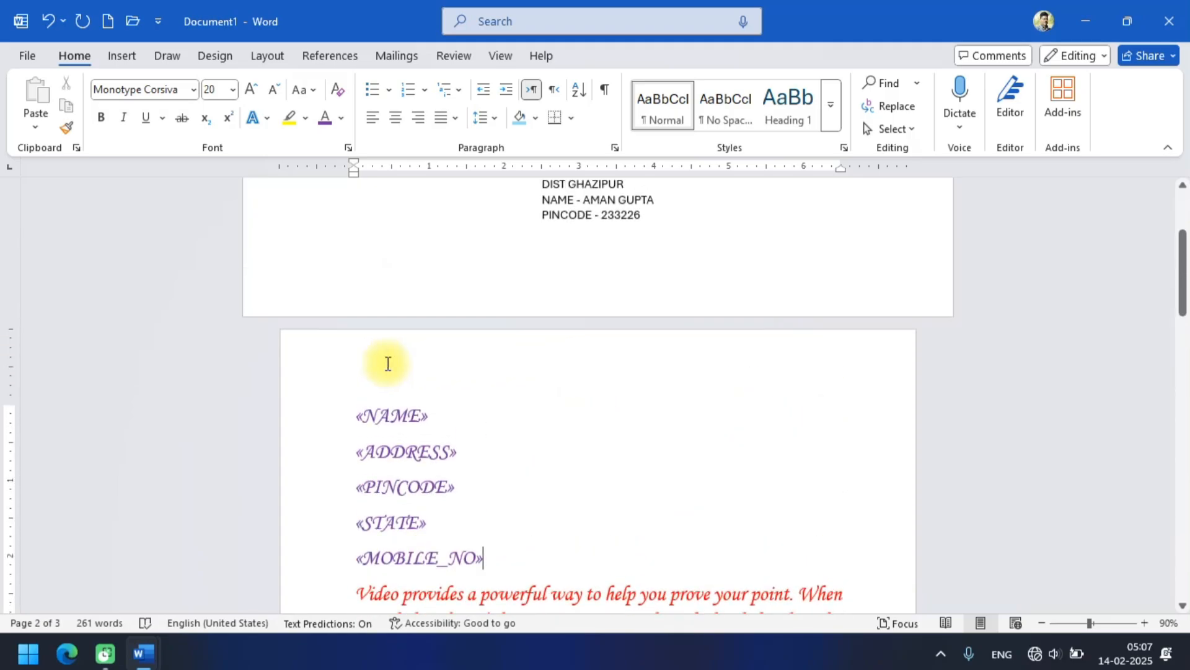
scroll(387, 364, "down", 10)
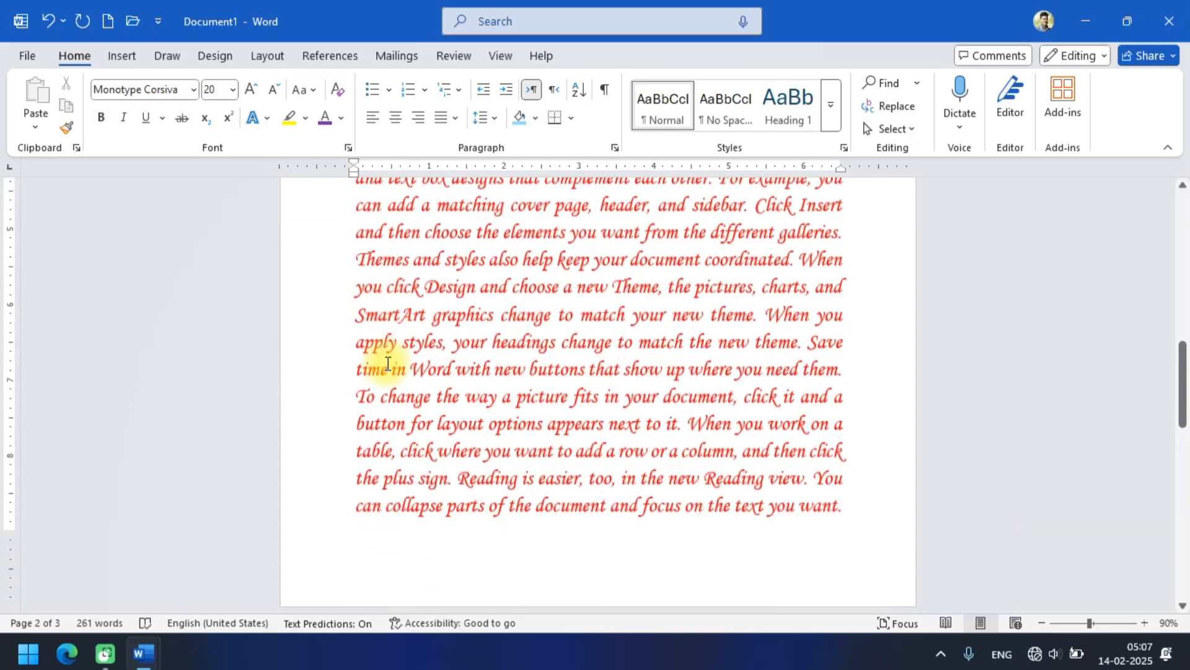
Reduce the font size of the whole red letter paragraph to 18.
scroll(388, 363, "up", 1)
scroll(387, 363, "down", 6)
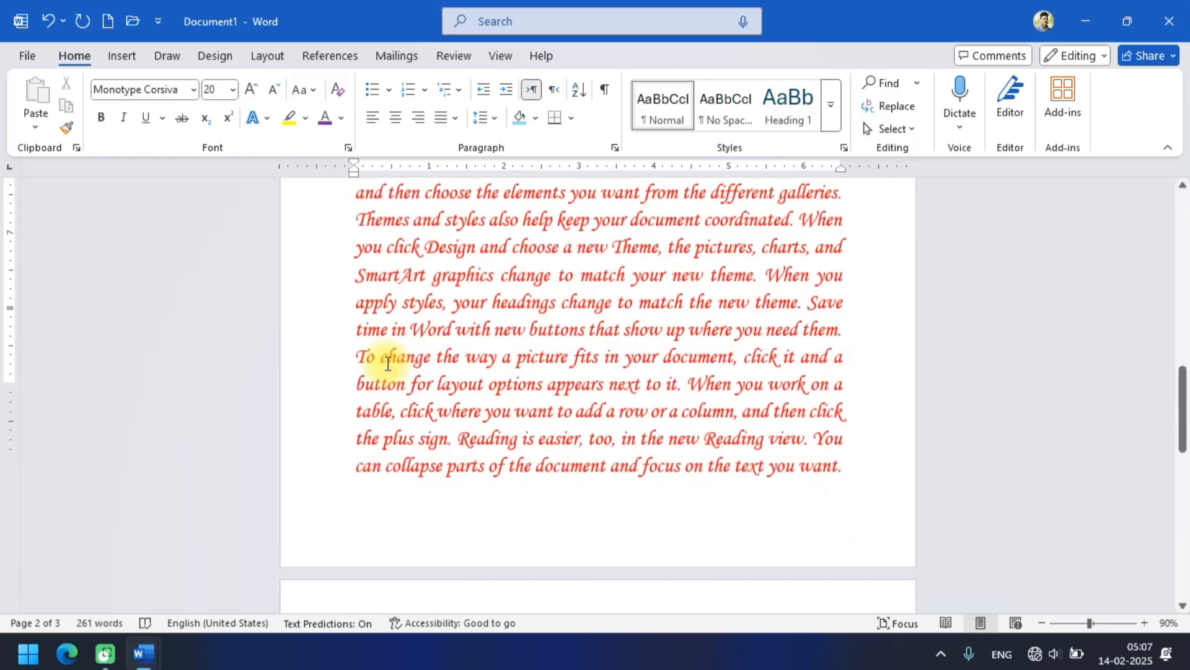
scroll(387, 363, "up", 2)
scroll(388, 363, "up", 10)
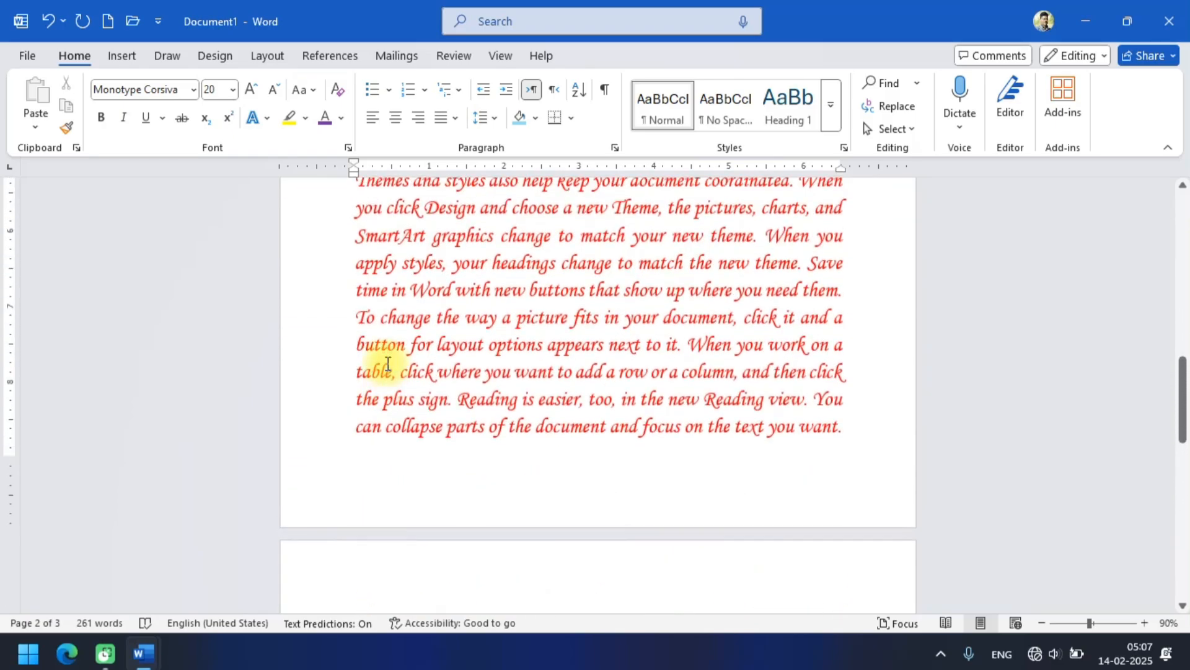
left_click_drag(362, 334, 723, 497)
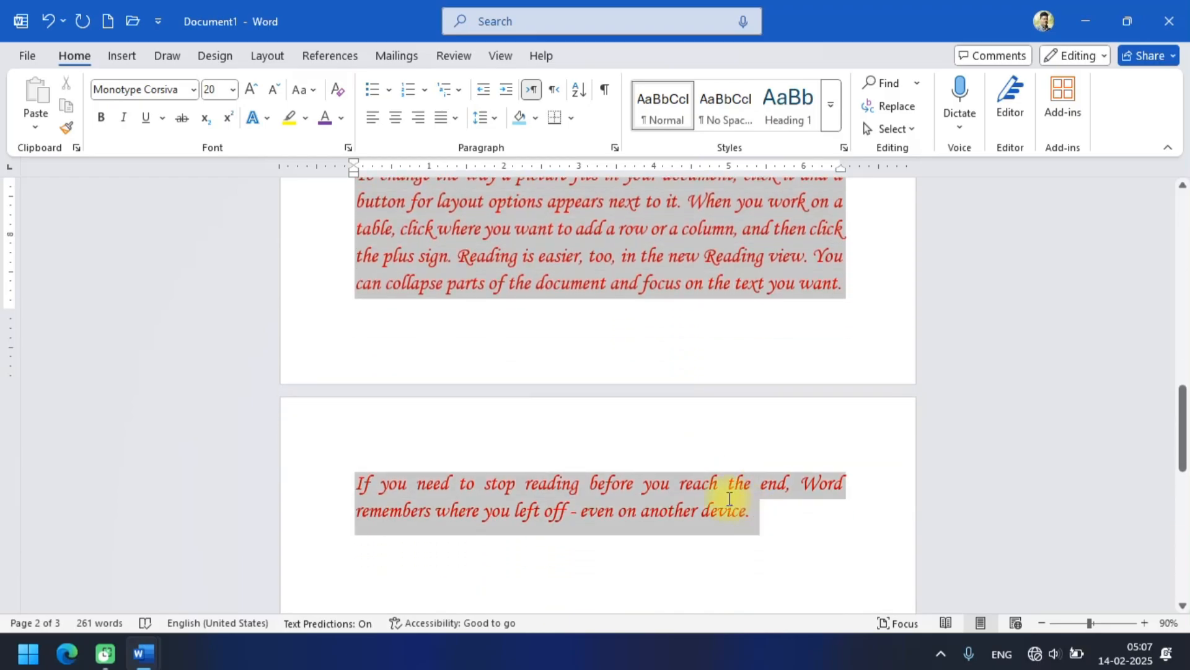
left_click(275, 96)
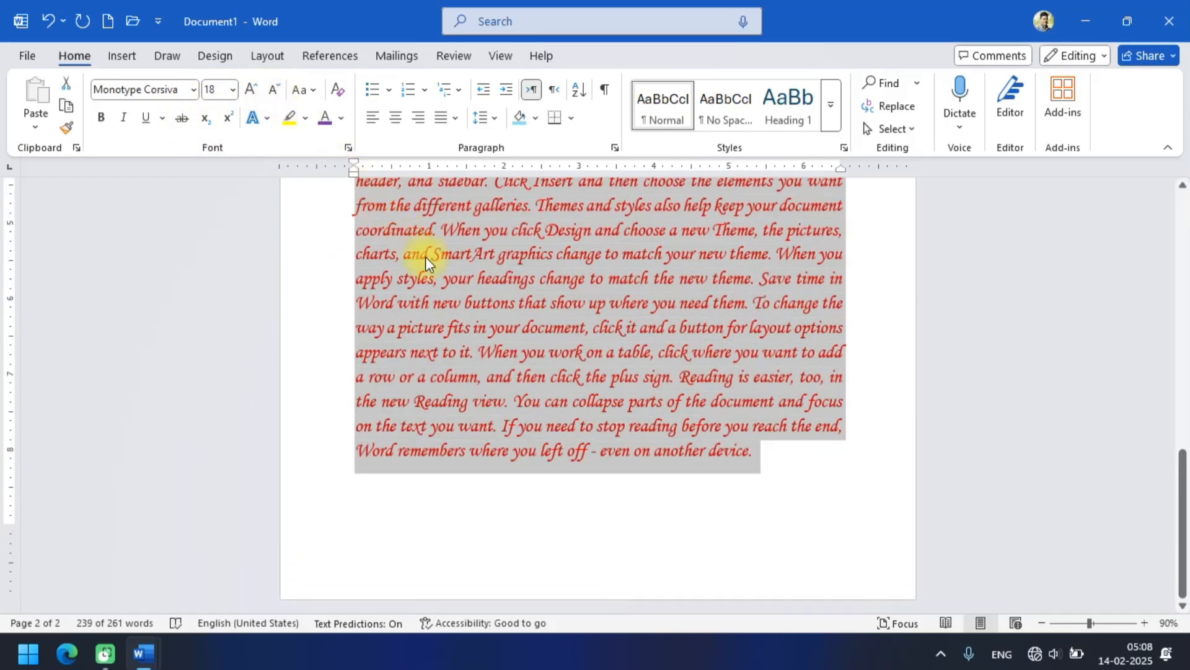
scroll(541, 366, "up", 8)
left_click(541, 363)
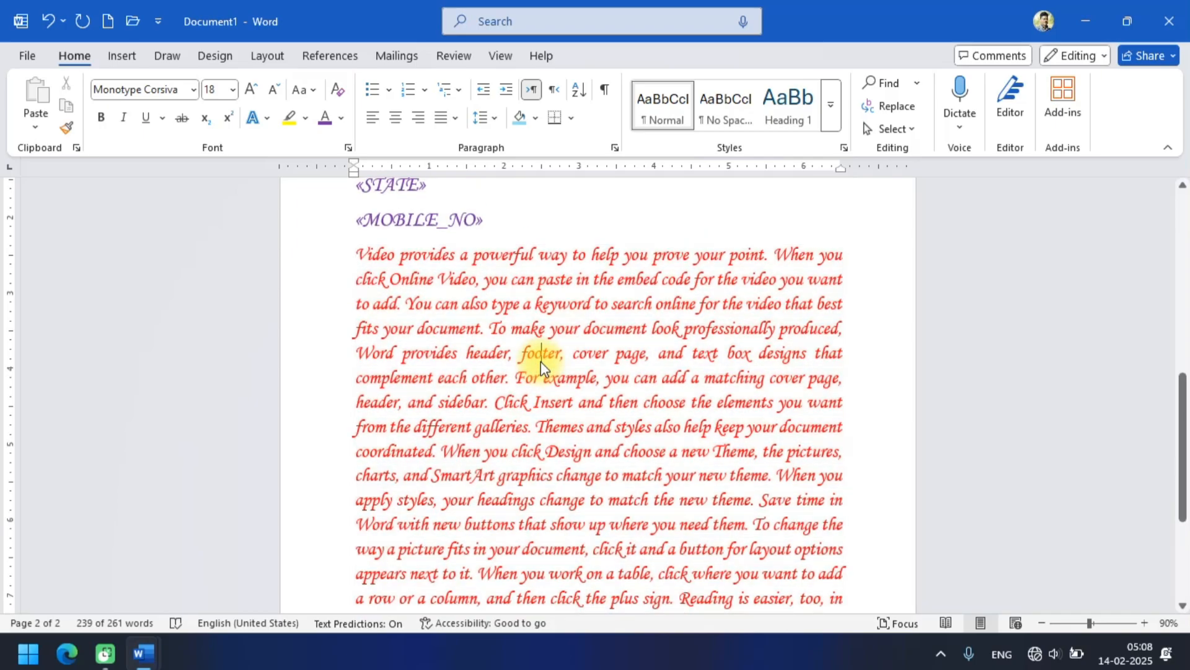
scroll(542, 361, "down", 1)
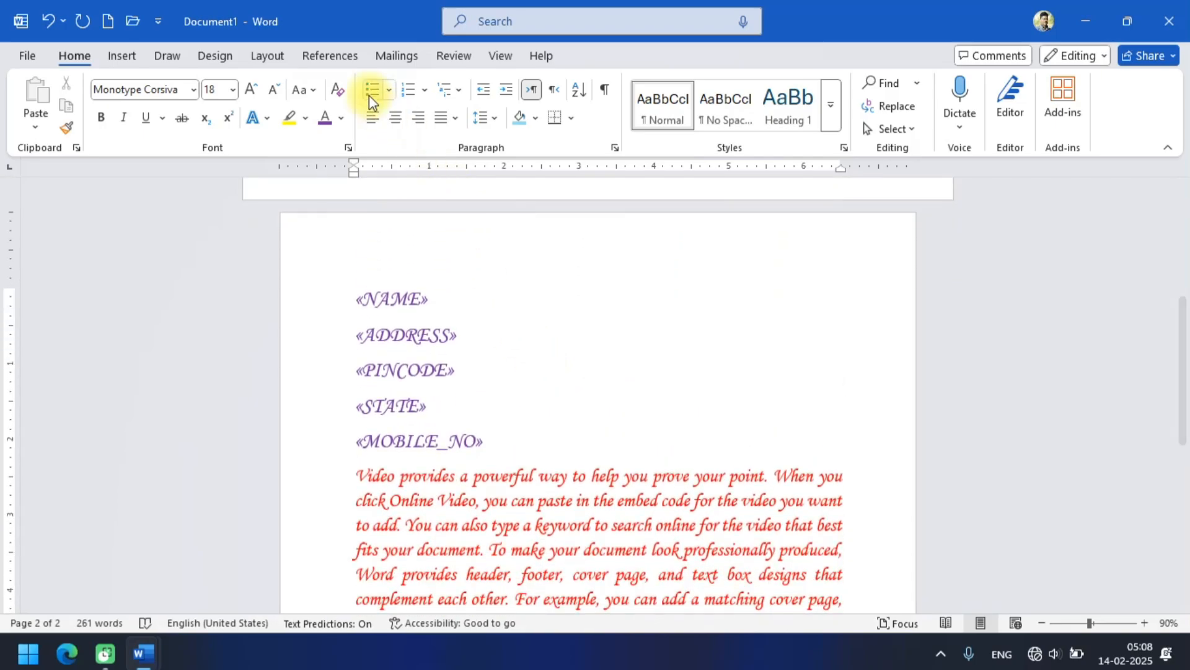
Finish the mail merge as individual editable letters in a new document, merging all records.
left_click(407, 54)
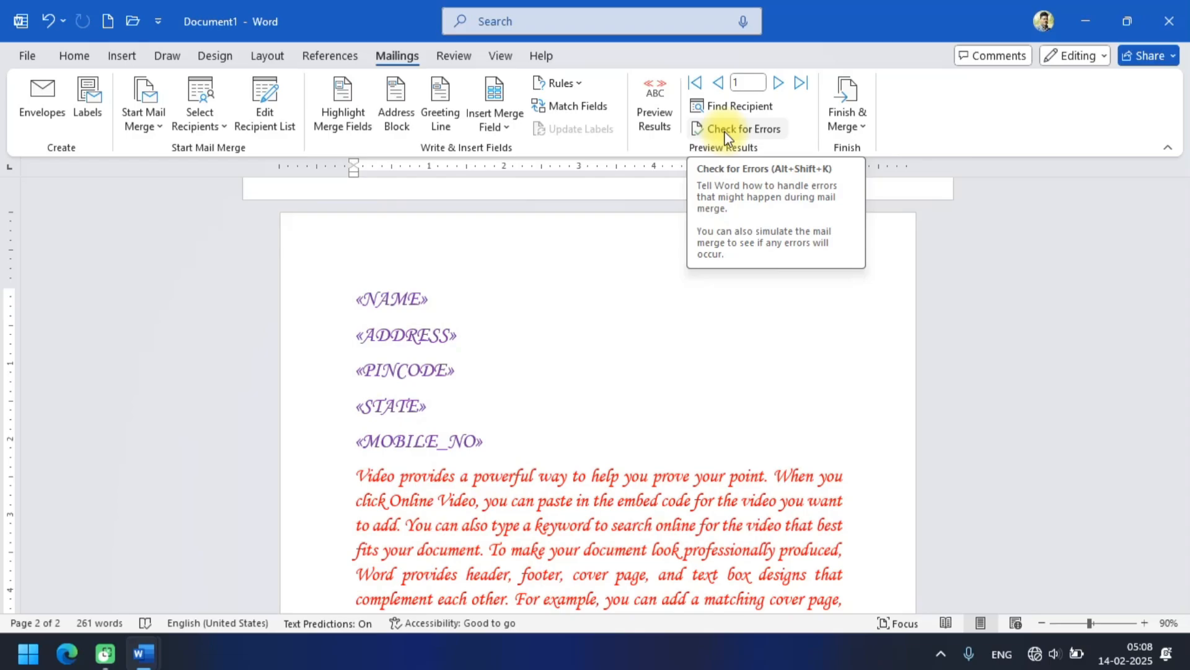
left_click(844, 113)
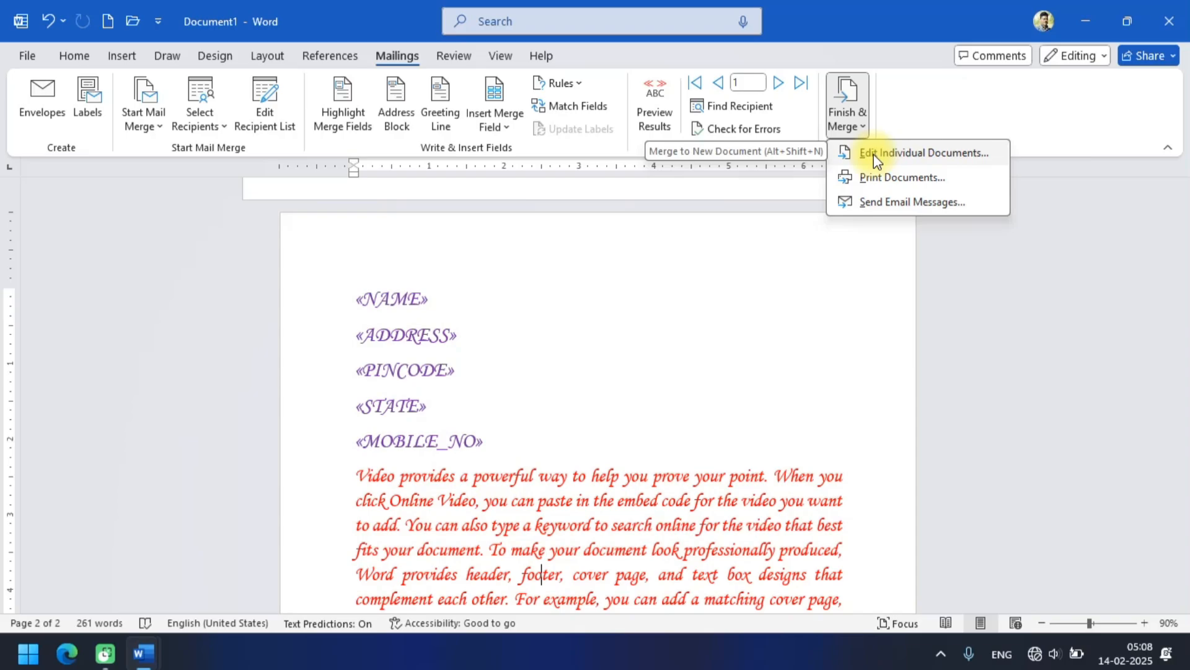
left_click(873, 154)
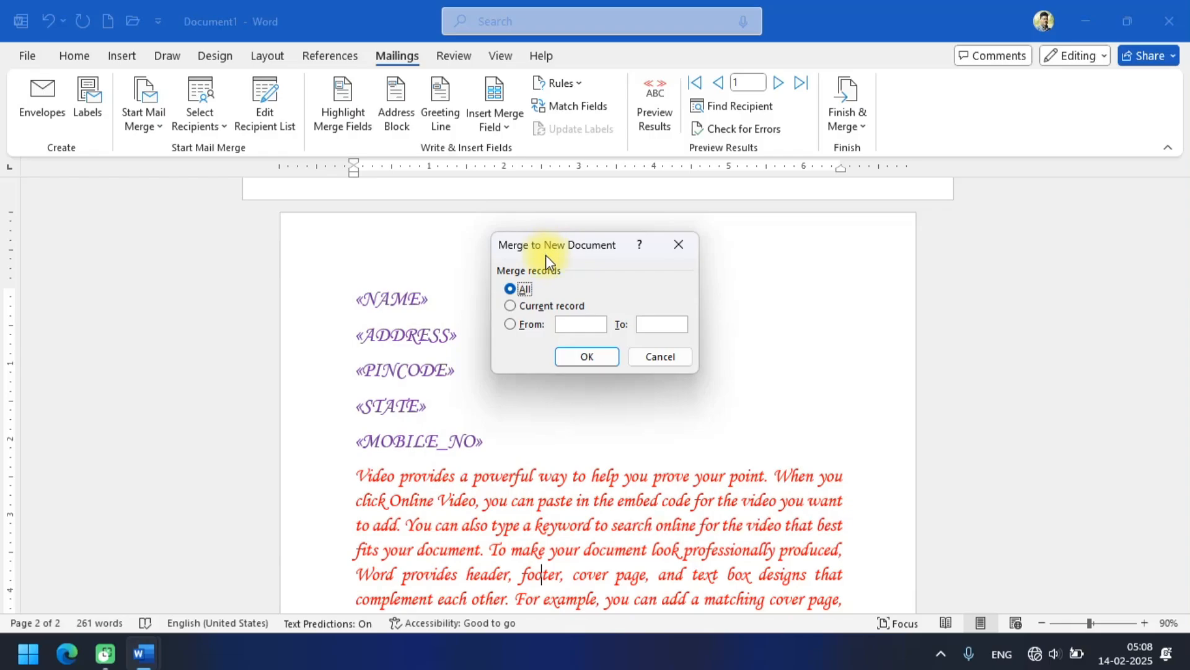
left_click(586, 356)
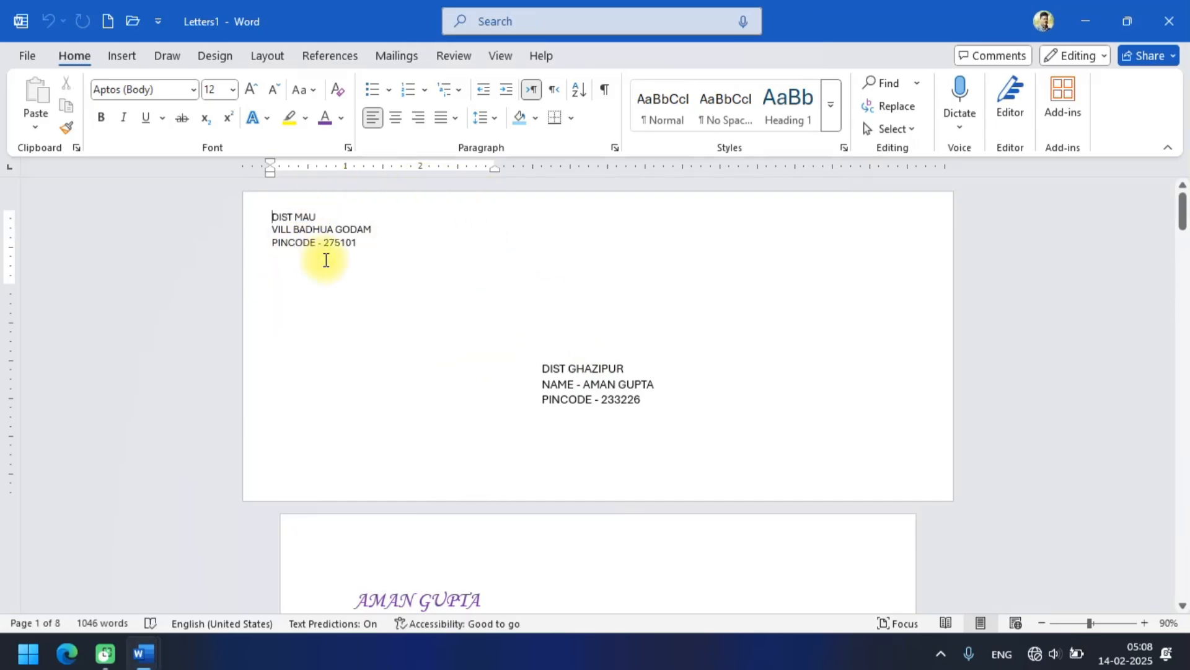
Examine the merged document page by page, checking each recipient's details, letter text and the envelope pages.
scroll(326, 259, "down", 6)
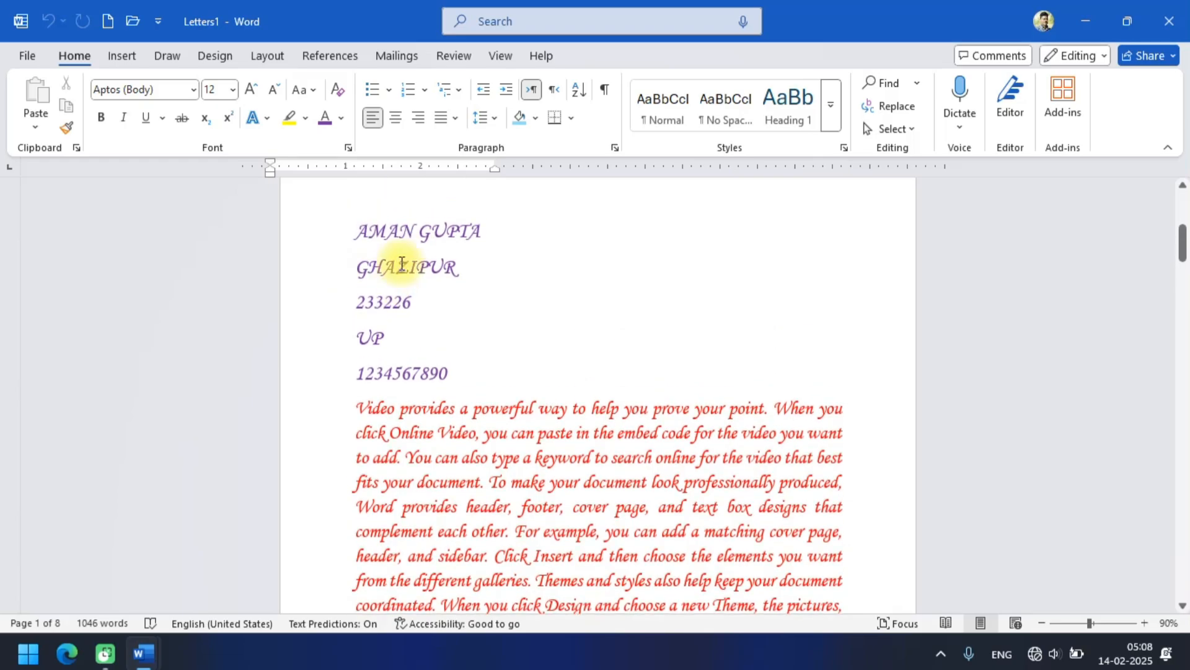
scroll(520, 229, "down", 10)
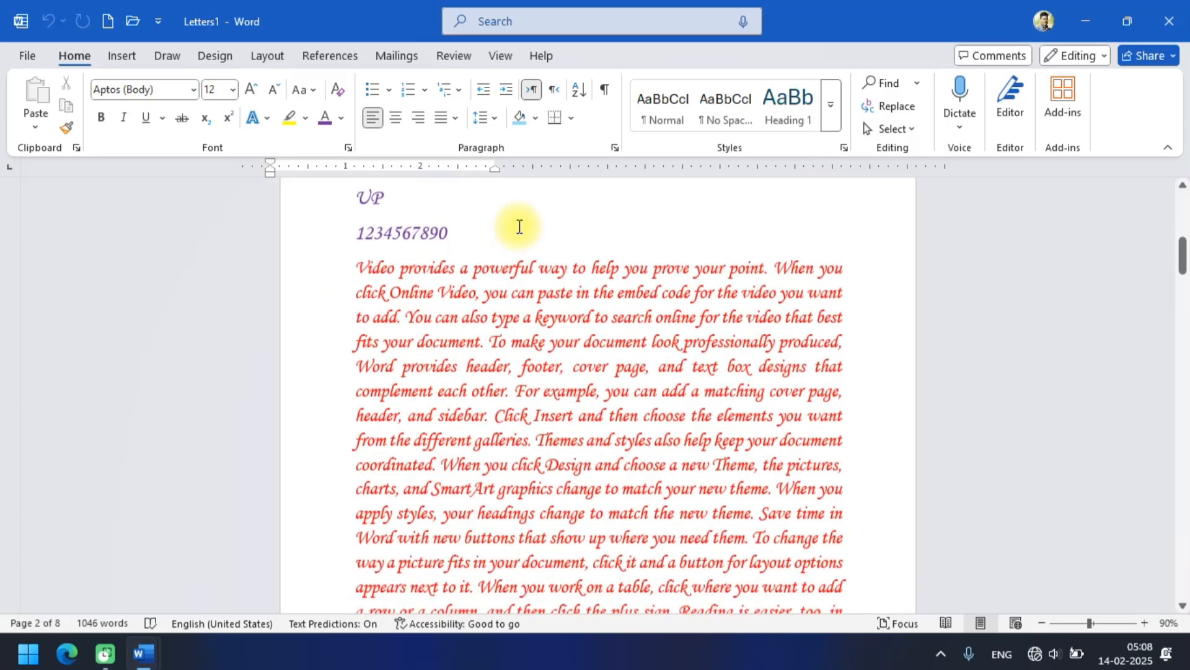
scroll(519, 233, "down", 8)
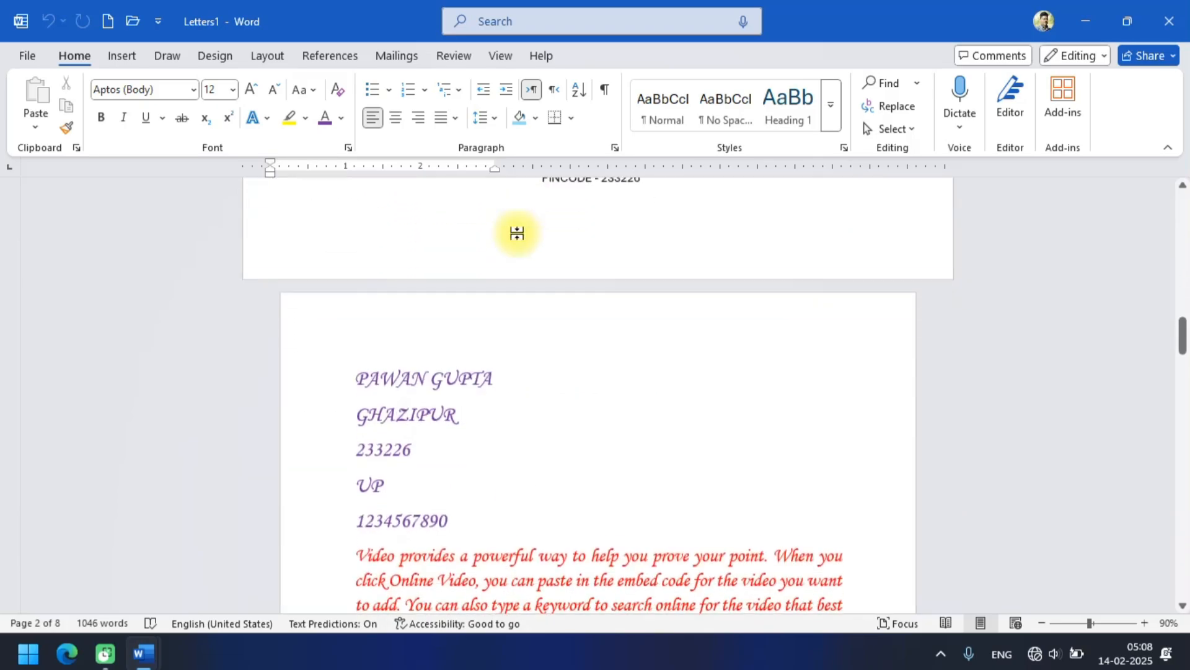
scroll(518, 234, "up", 5)
scroll(393, 355, "down", 3)
scroll(400, 355, "down", 4)
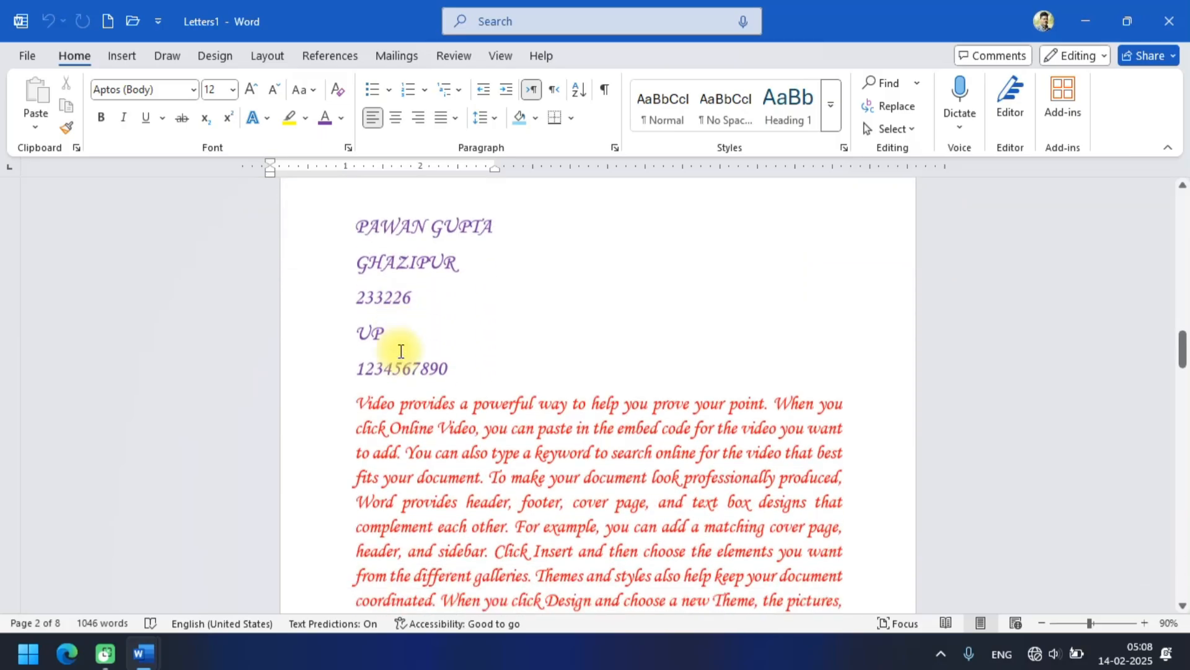
scroll(388, 279, "up", 1)
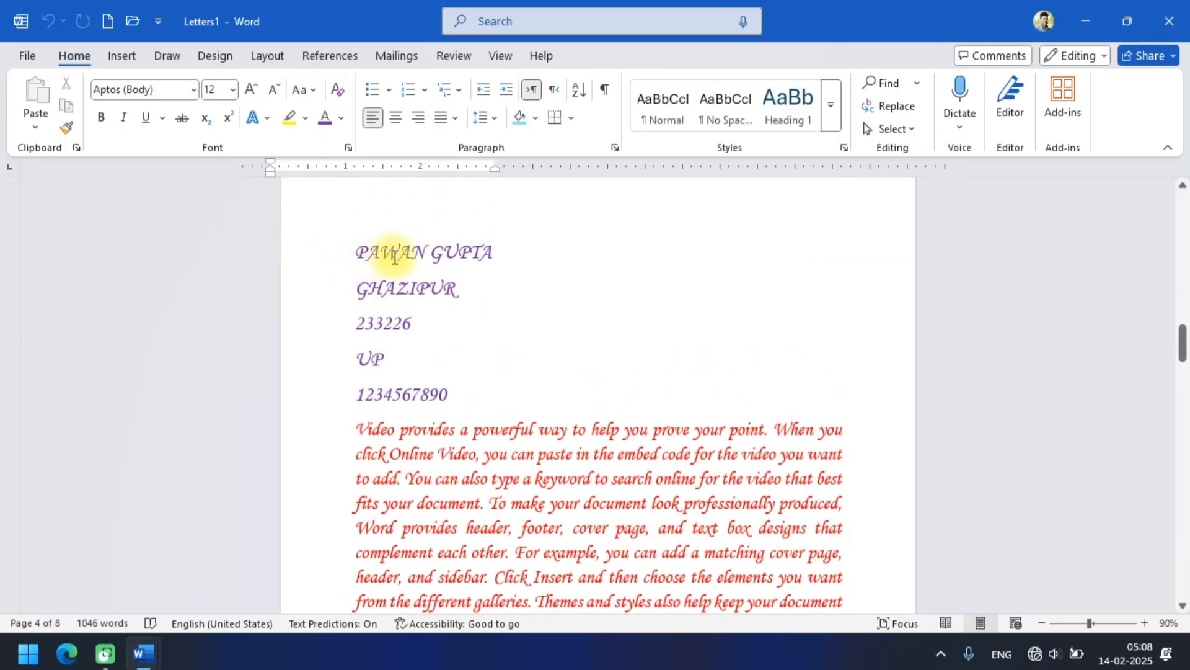
scroll(417, 340, "down", 15)
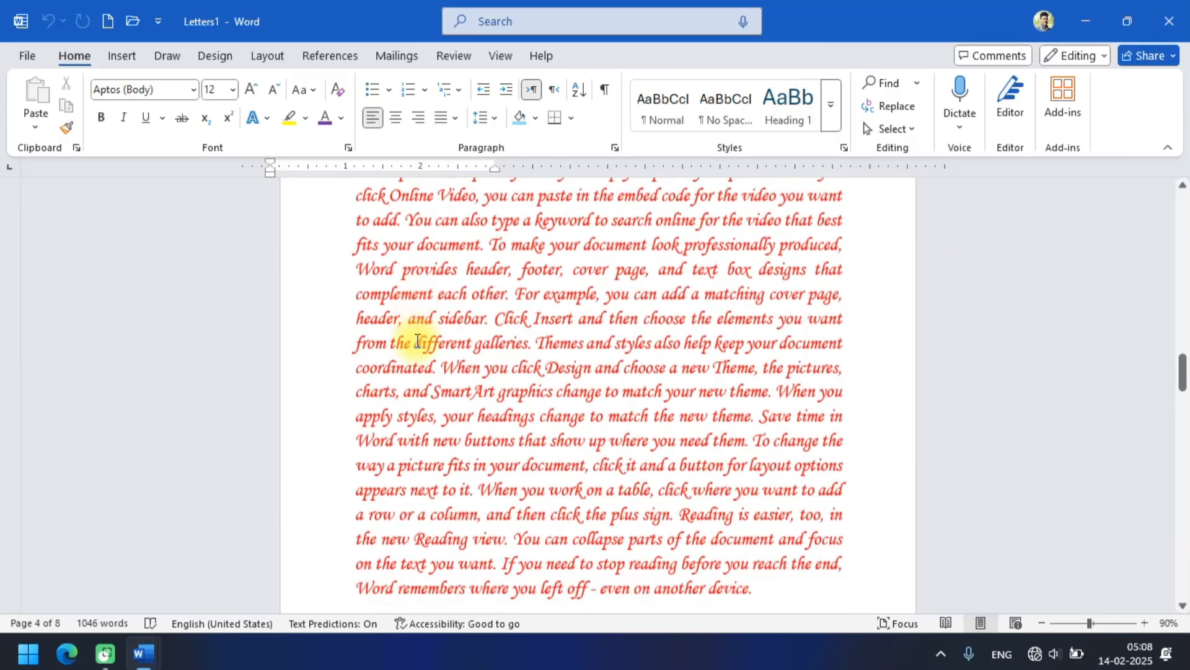
scroll(417, 340, "down", 5)
scroll(418, 338, "up", 2)
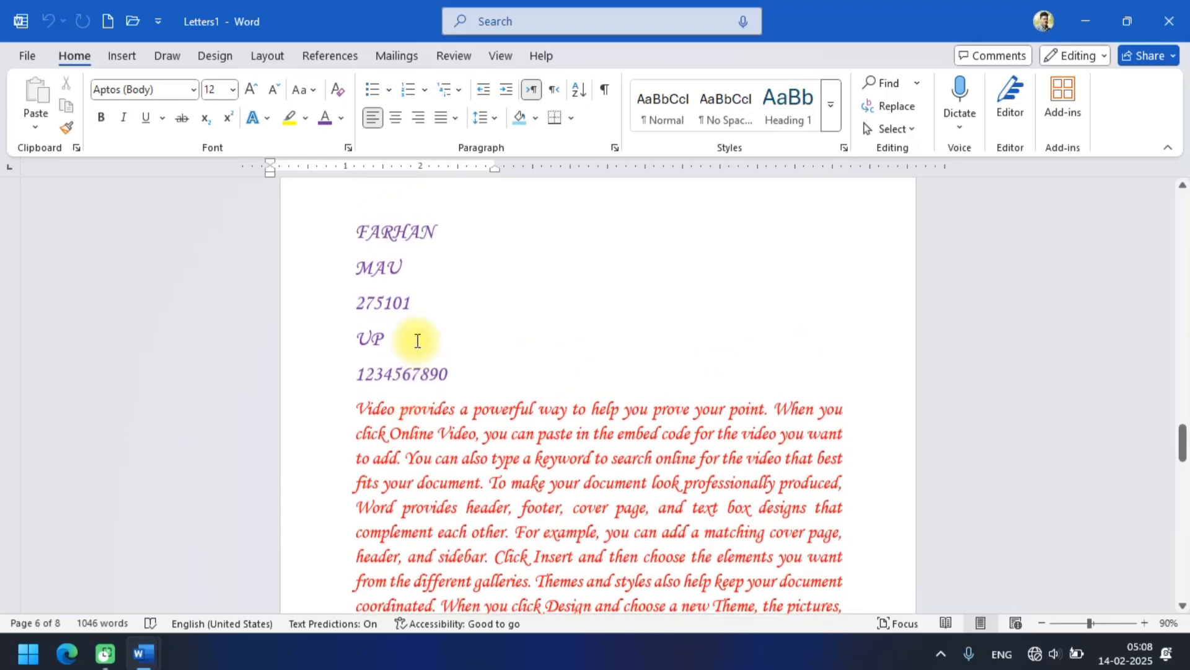
scroll(466, 290, "down", 10)
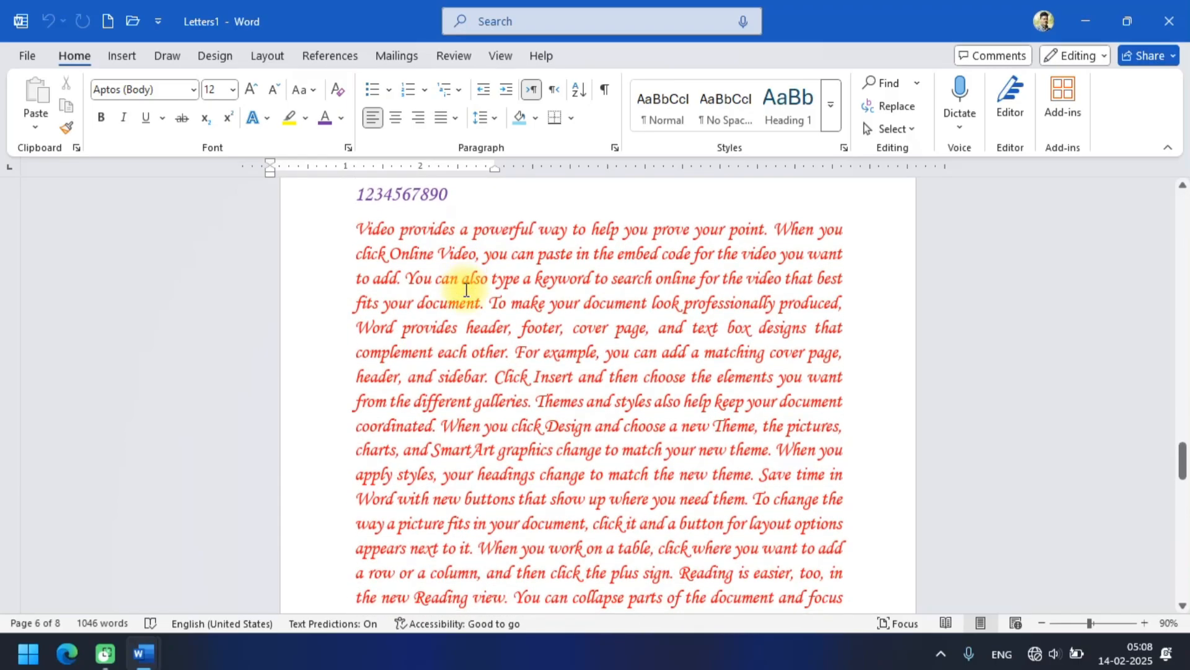
scroll(466, 290, "down", 10)
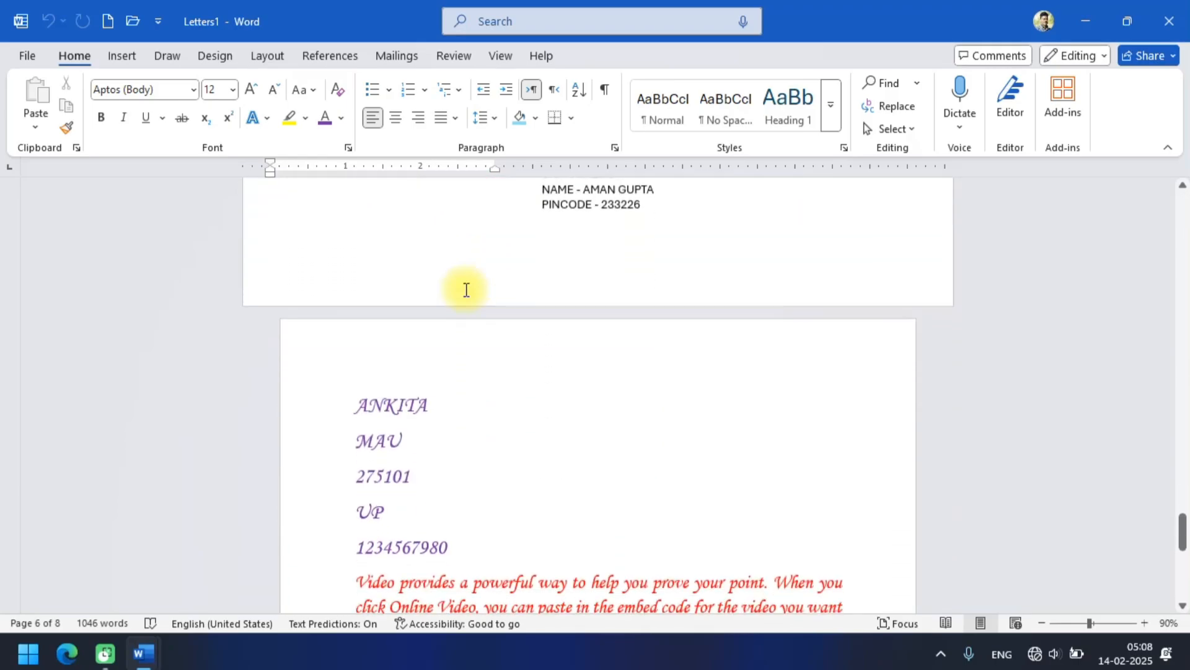
scroll(466, 290, "down", 10)
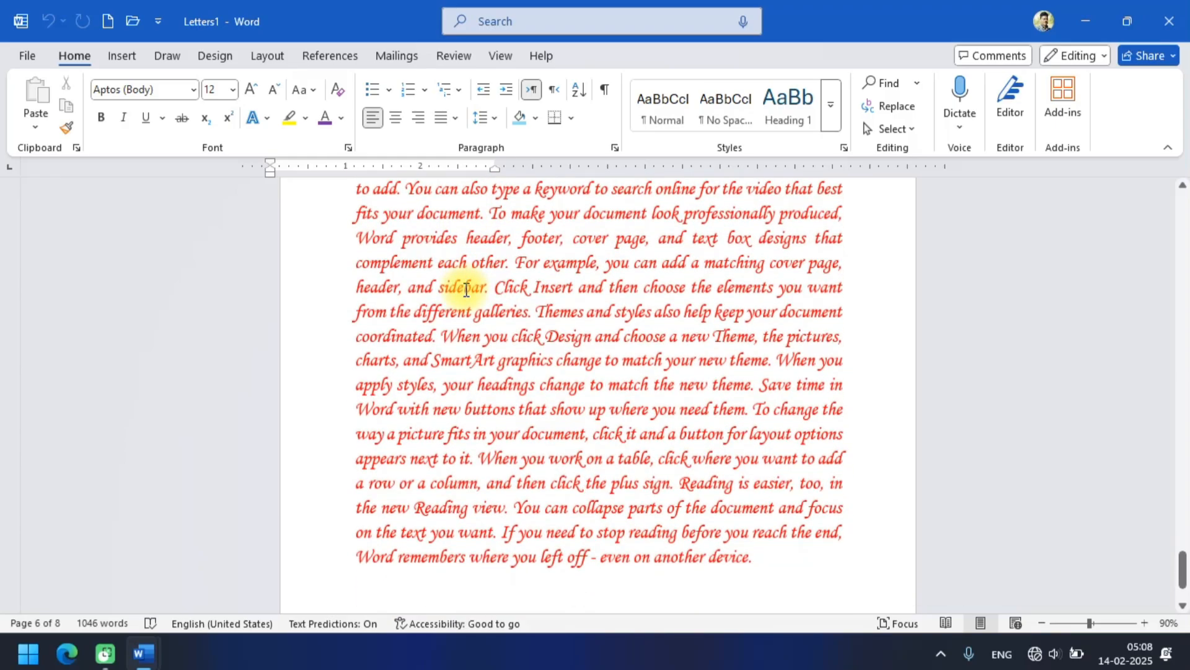
scroll(466, 290, "up", 8)
scroll(466, 289, "up", 15)
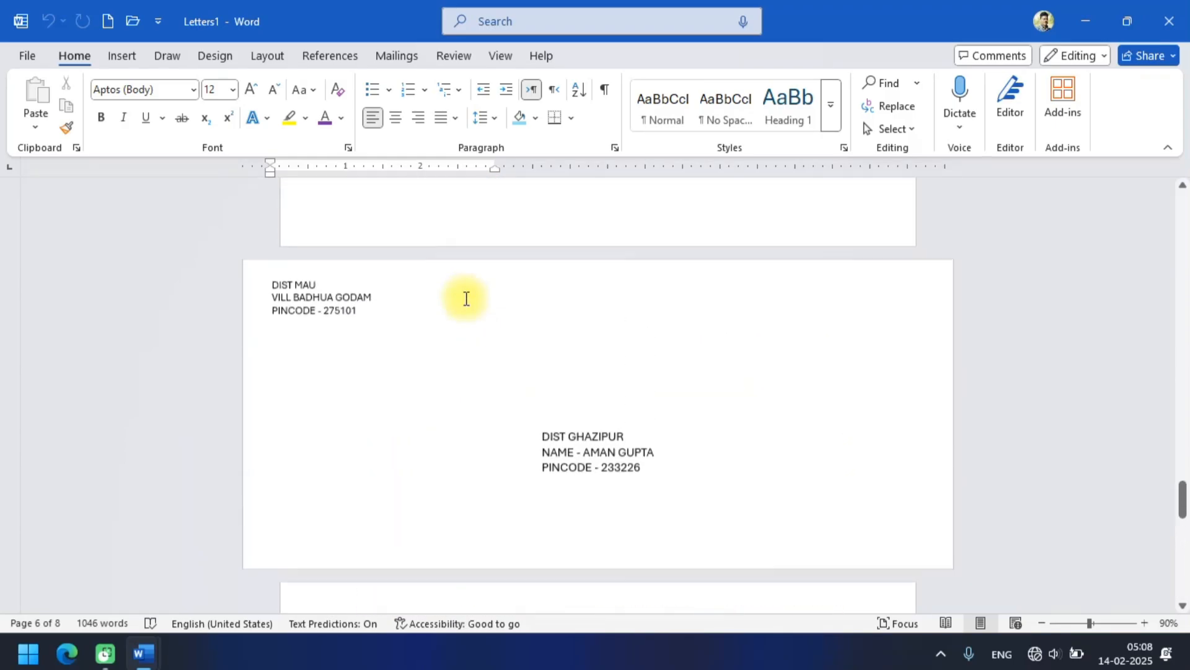
scroll(466, 298, "up", 15)
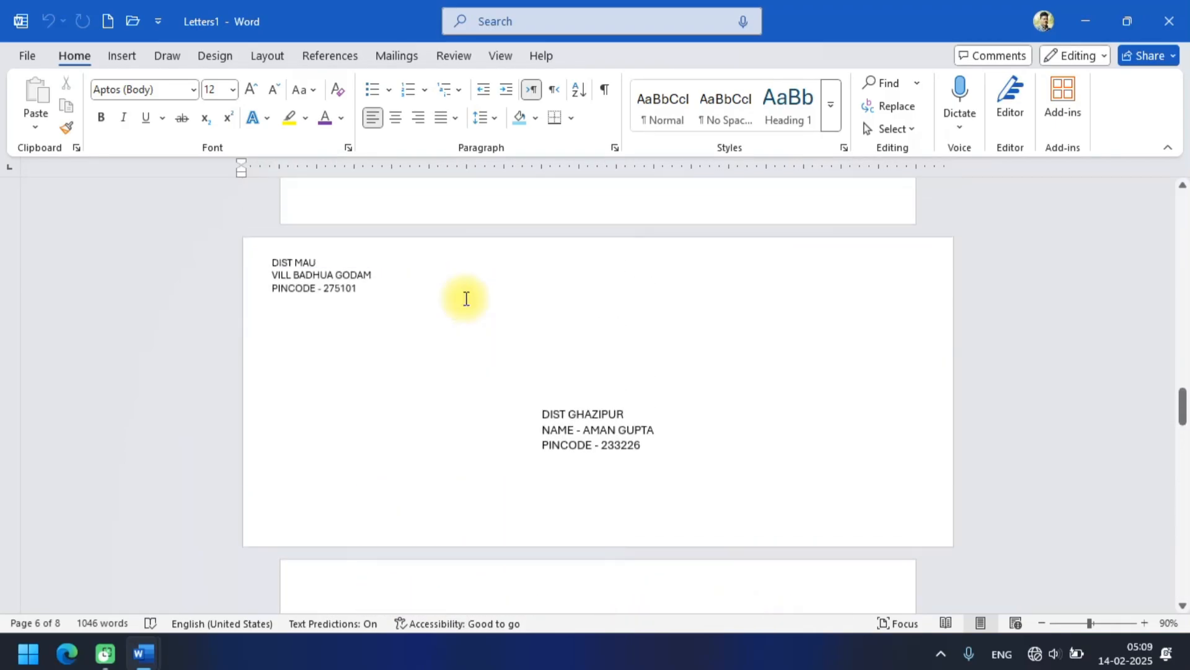
scroll(466, 298, "up", 10)
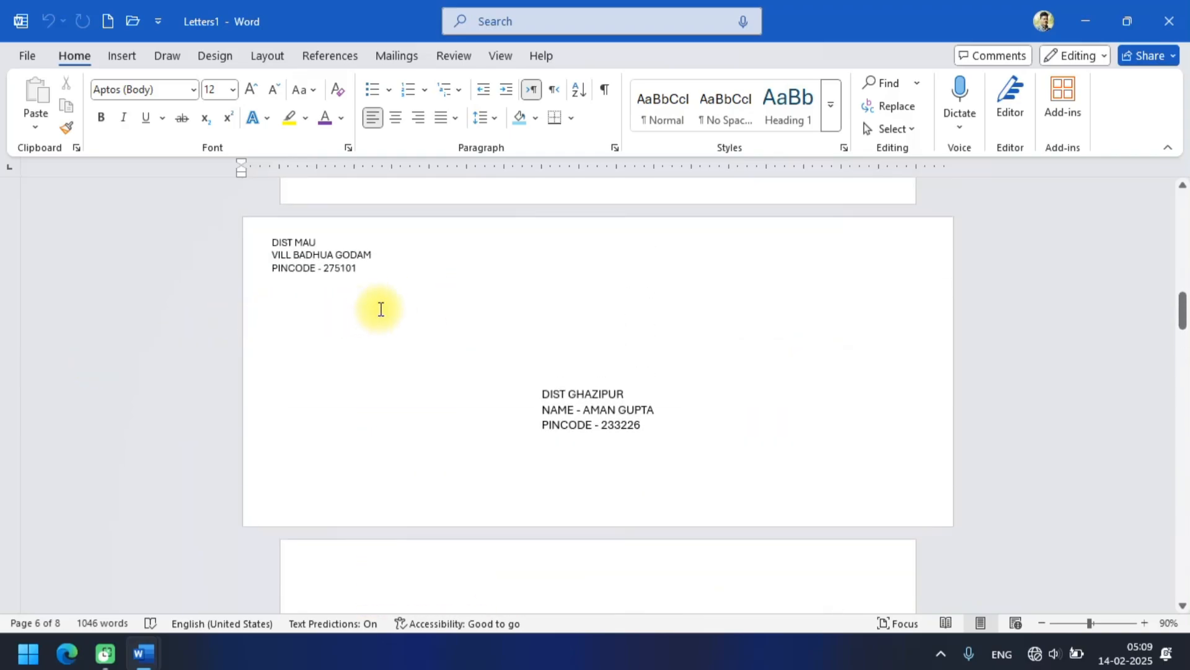
Return to the main merge document and delete the return and delivery addresses from the envelope page.
left_click(1084, 20)
scroll(680, 282, "up", 5)
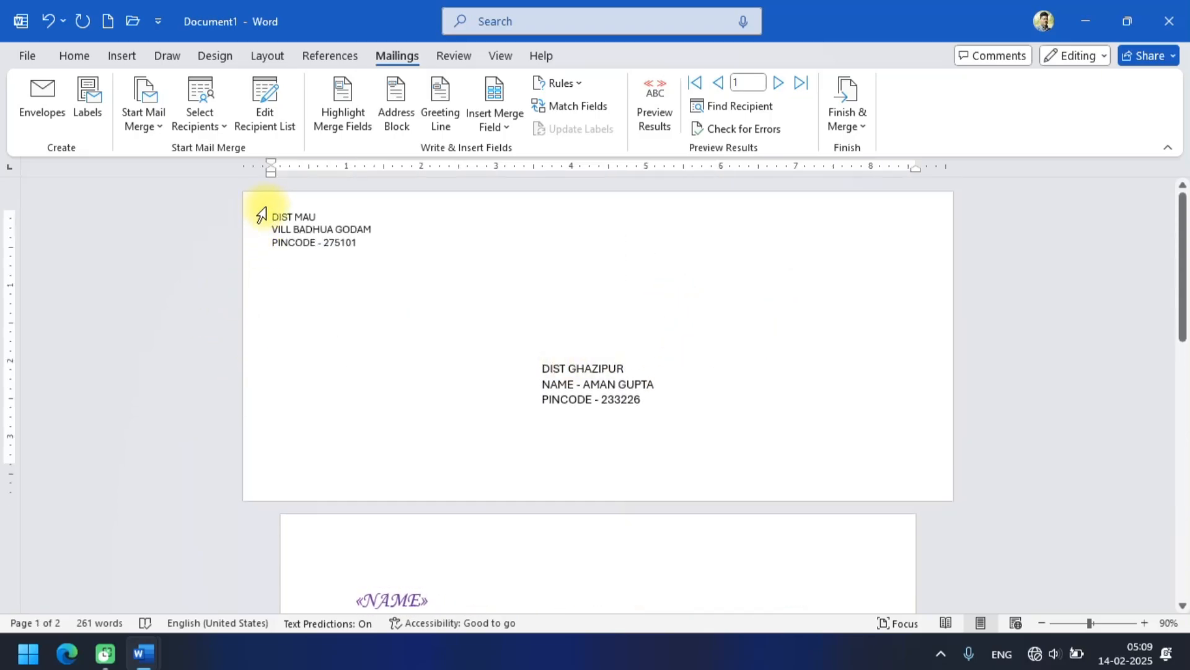
left_click_drag(276, 213, 800, 459)
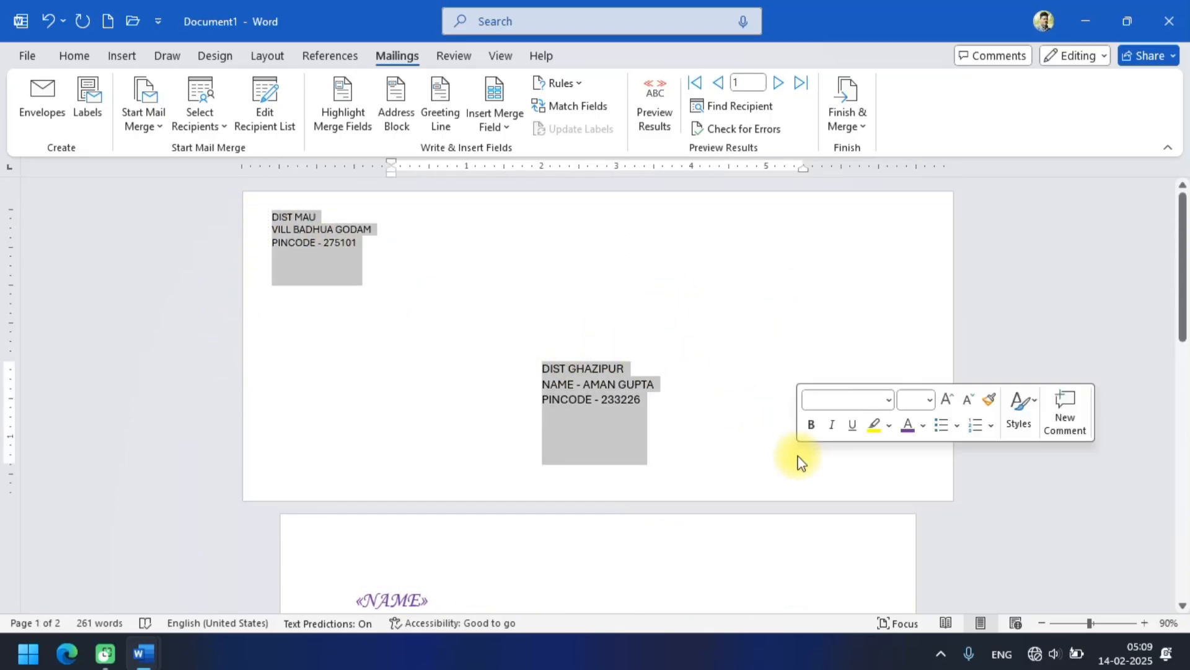
key("Delete")
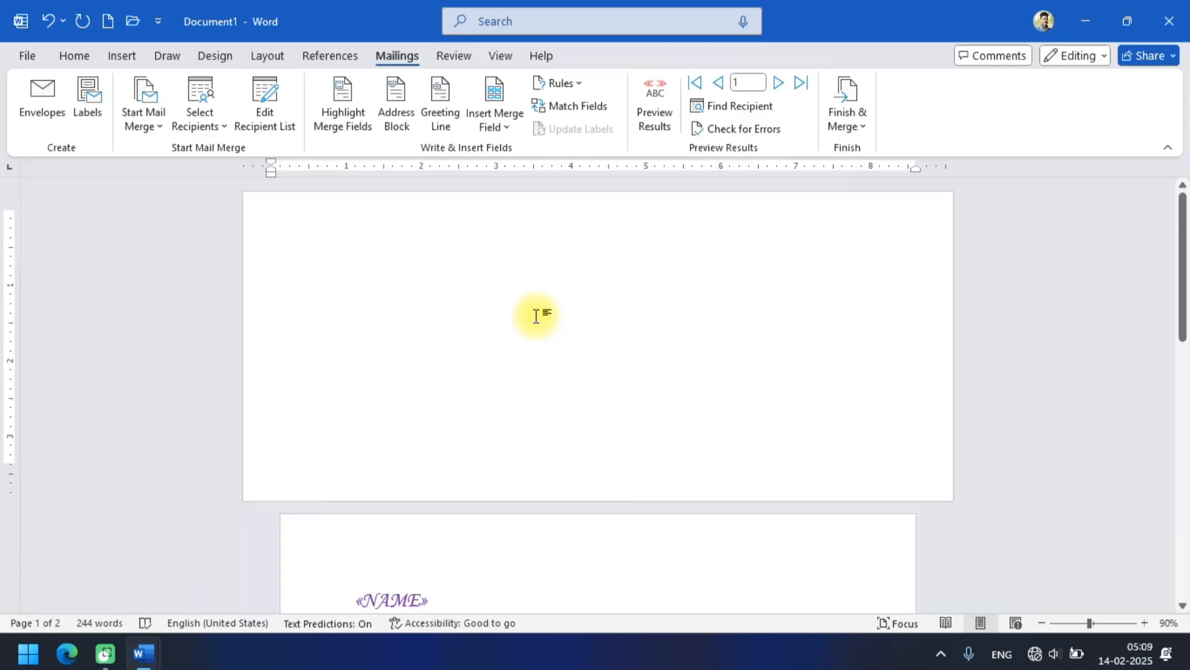
scroll(537, 317, "down", 2)
scroll(536, 316, "up", 2)
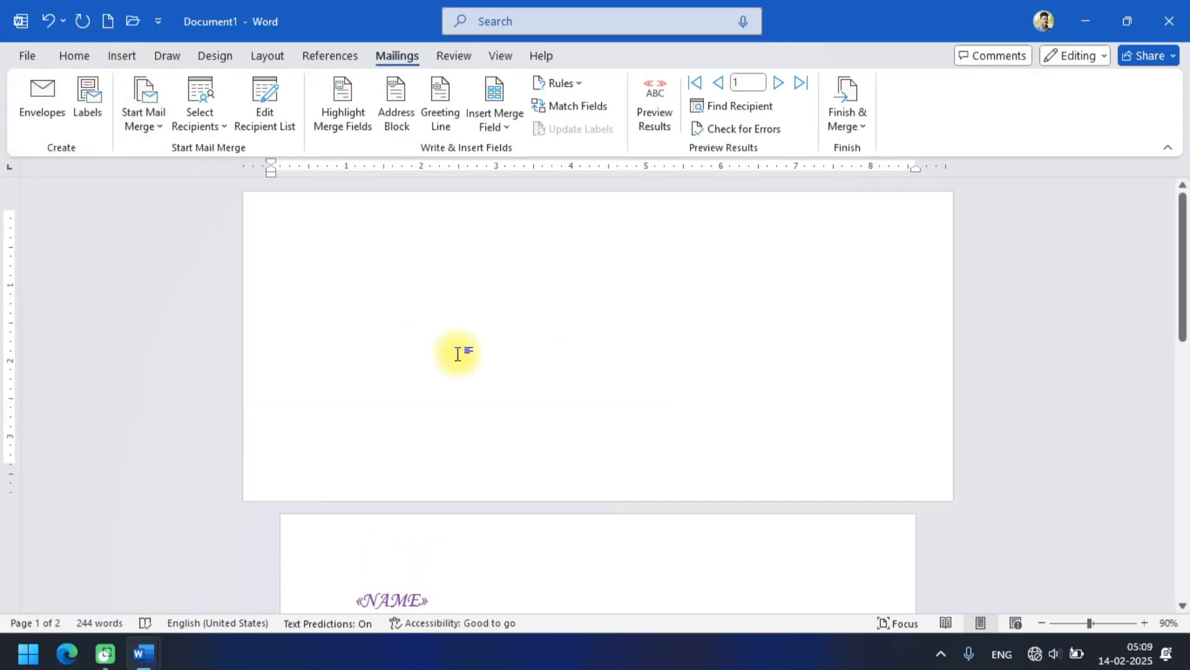
Cut the five merge fields and the entire letter paragraph from the second page.
scroll(457, 354, "down", 5)
left_click(541, 381)
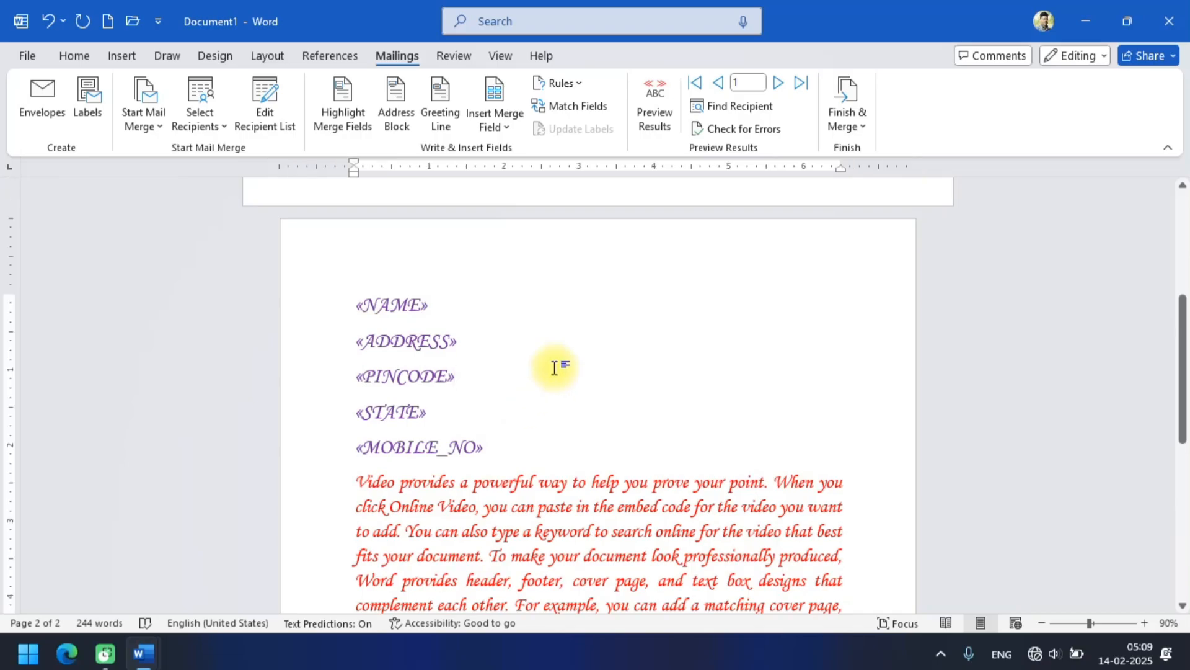
left_click_drag(359, 310, 793, 442)
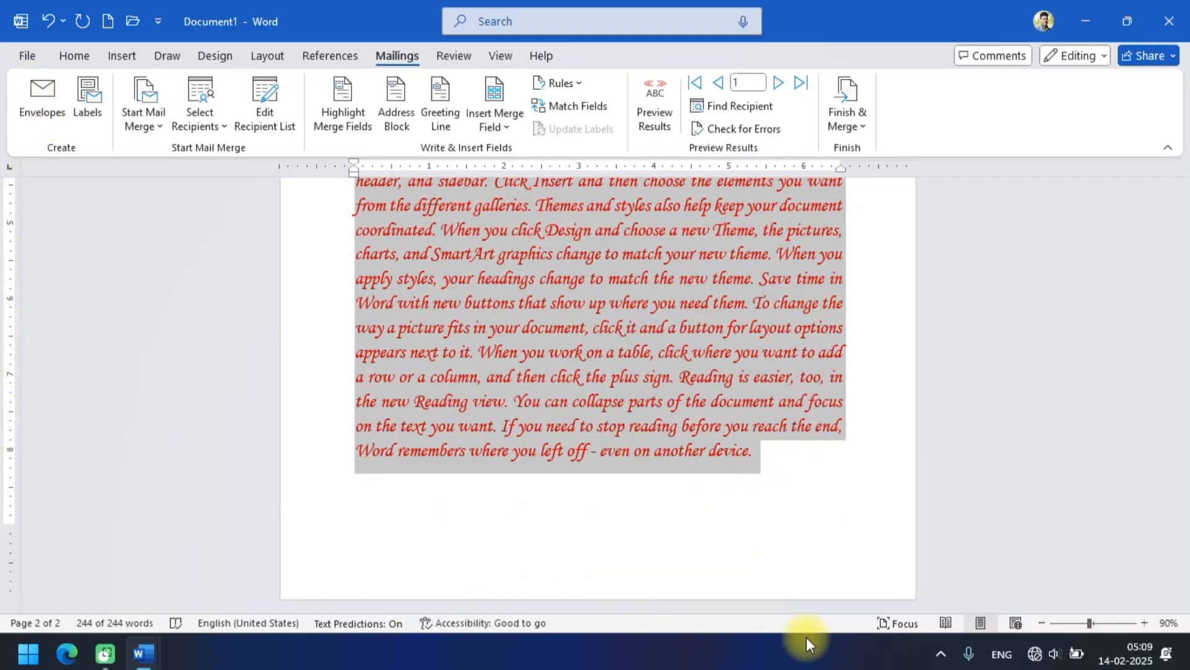
key("ctrl+x")
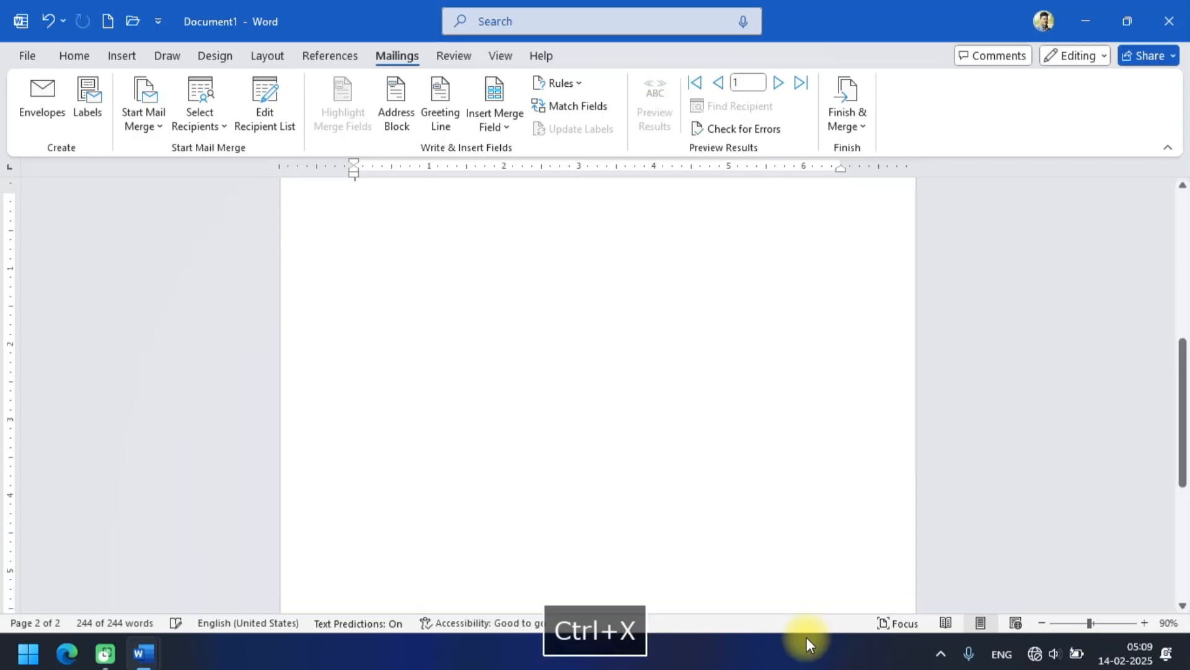
Create a new blank document and paste the cut merge fields and letter paragraph into it.
key("ctrl+n")
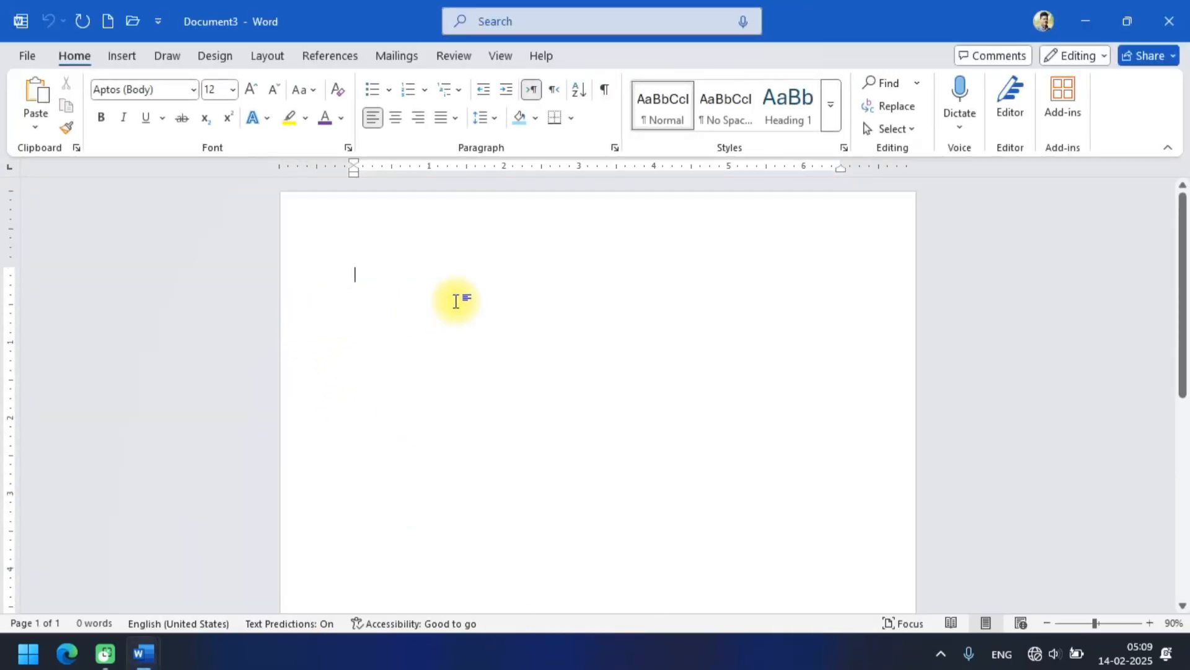
scroll(456, 303, "down", 5)
scroll(455, 302, "up", 5)
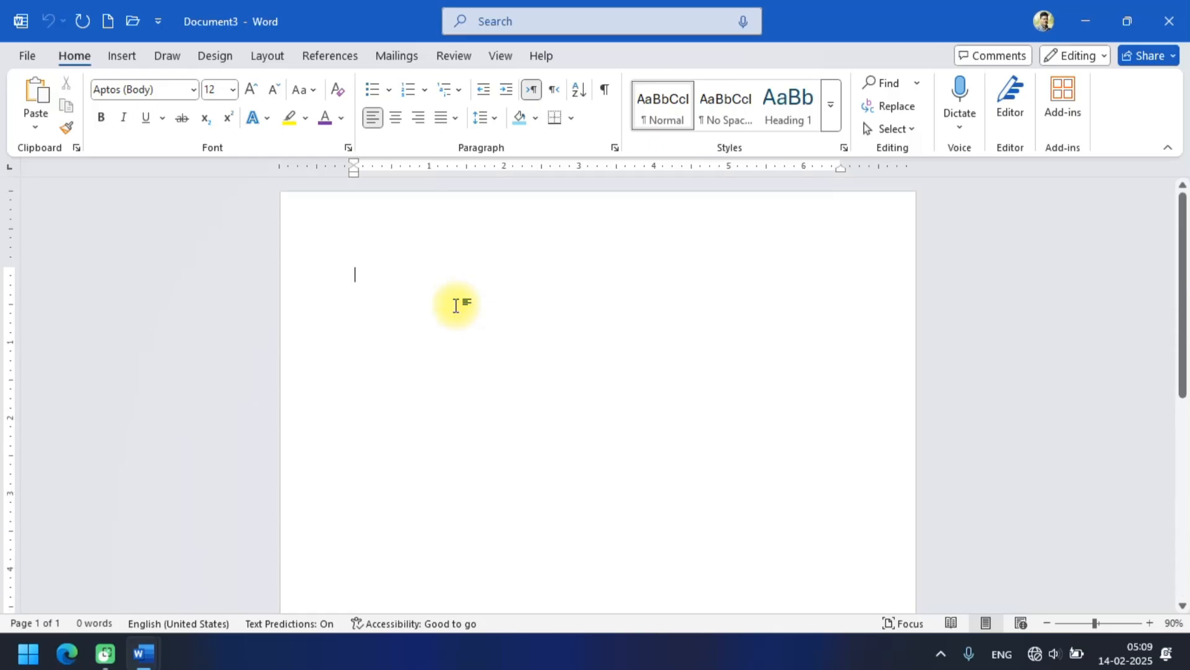
key("ctrl+v")
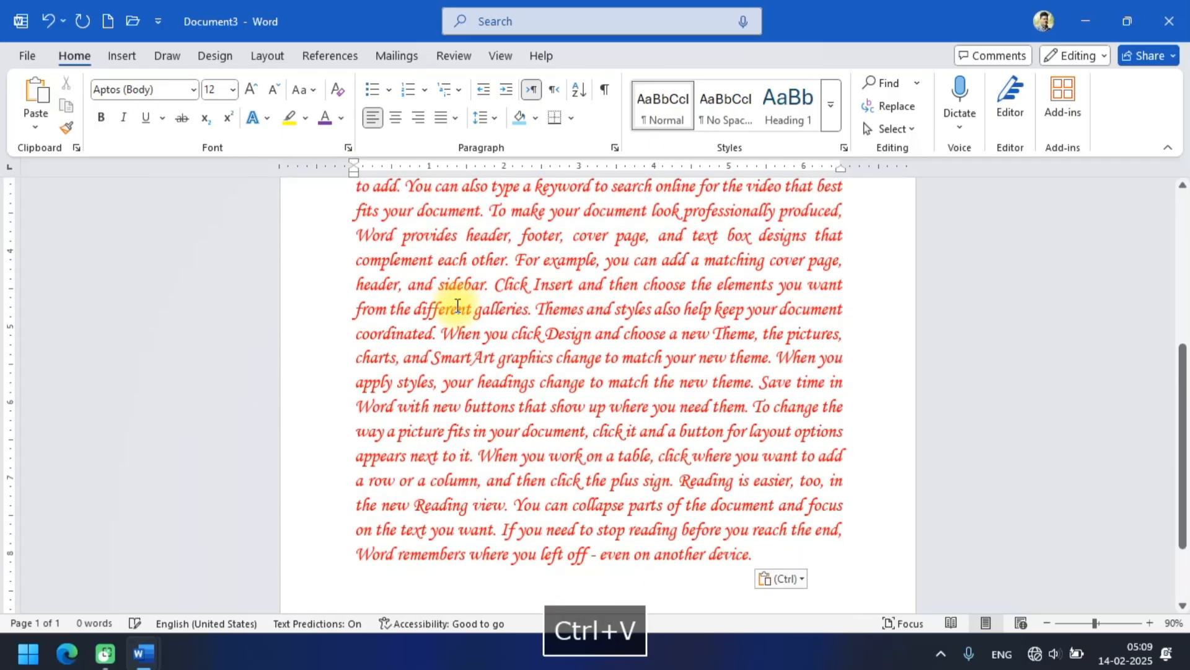
left_click(380, 55)
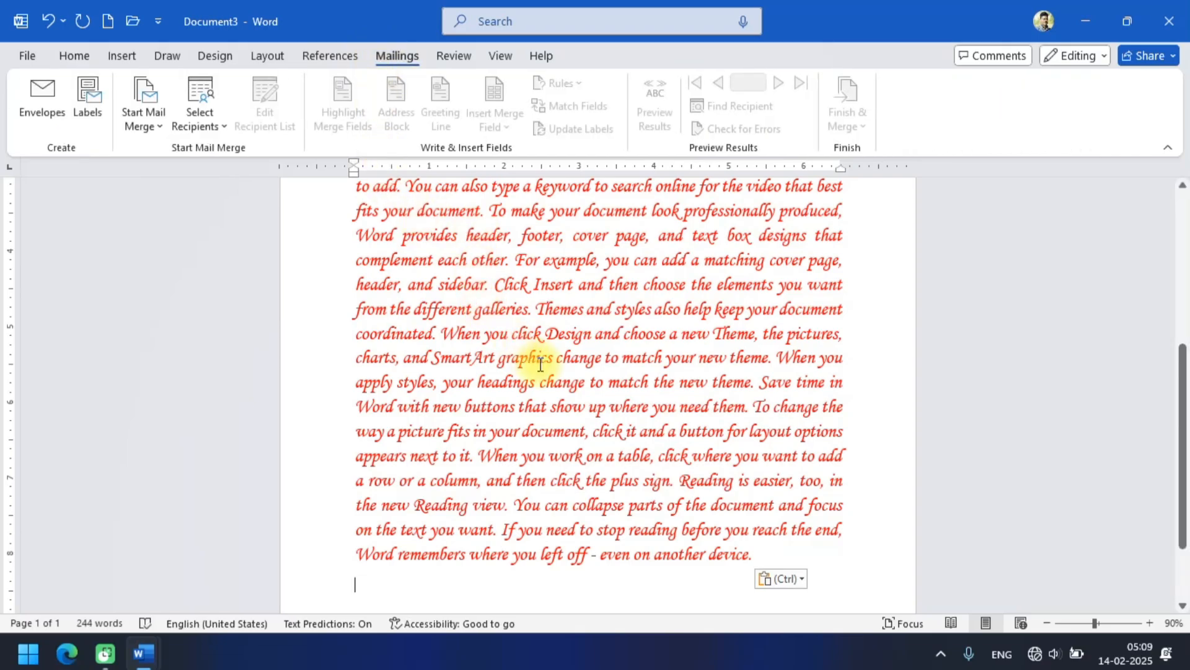
scroll(540, 364, "up", 5)
scroll(540, 364, "down", 3)
scroll(540, 365, "up", 3)
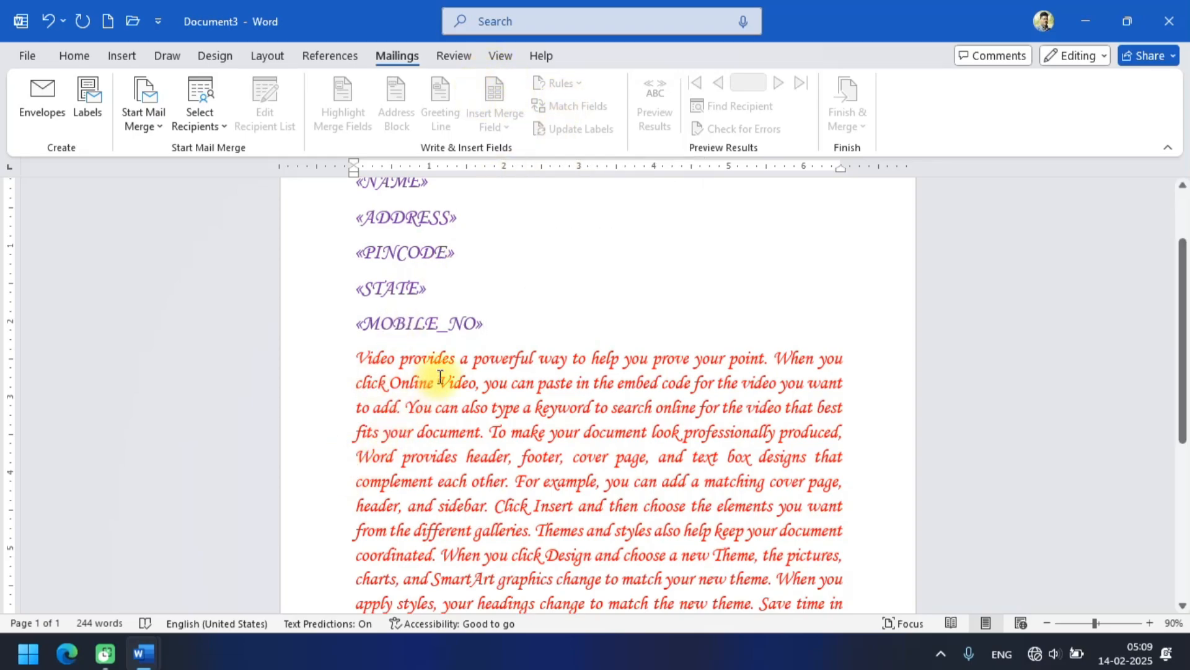
scroll(468, 340, "up", 2)
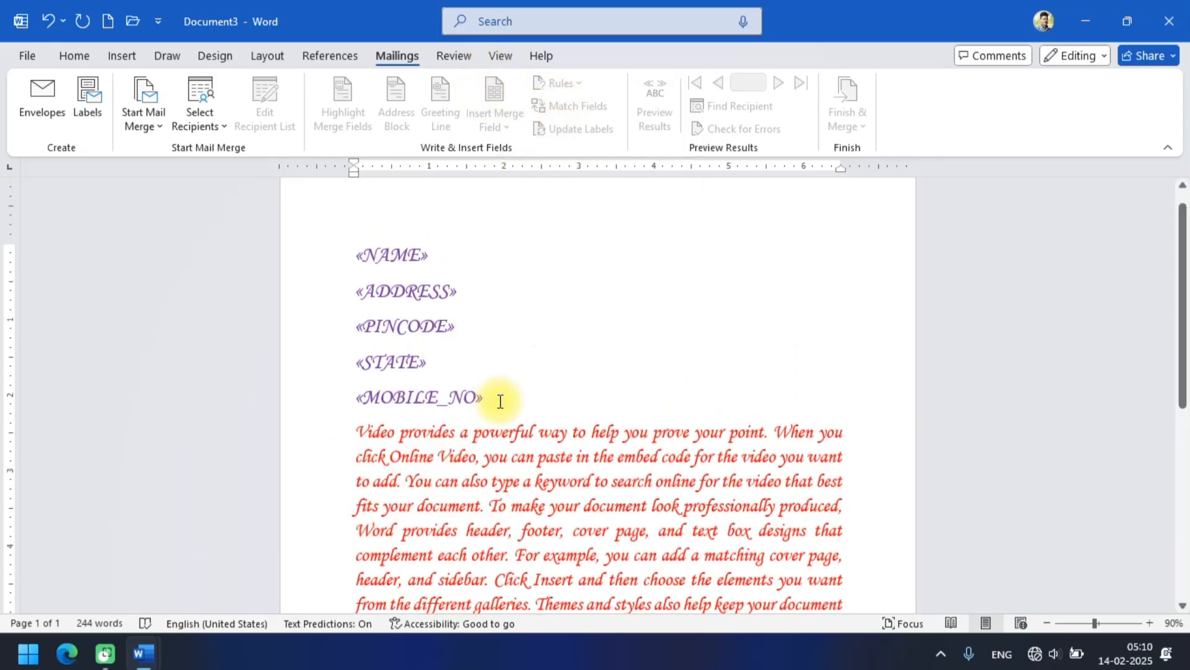
Delete the five pasted merge fields and add an empty line above the letter paragraph.
left_click_drag(501, 402, 356, 255)
key("Delete")
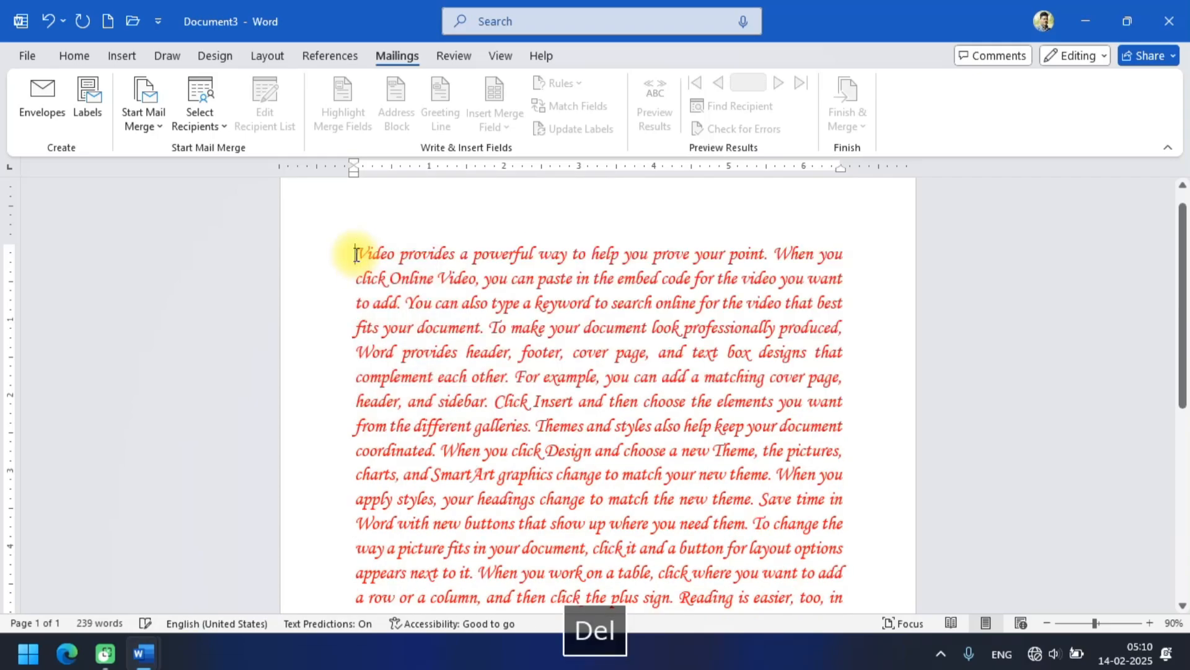
key("Return")
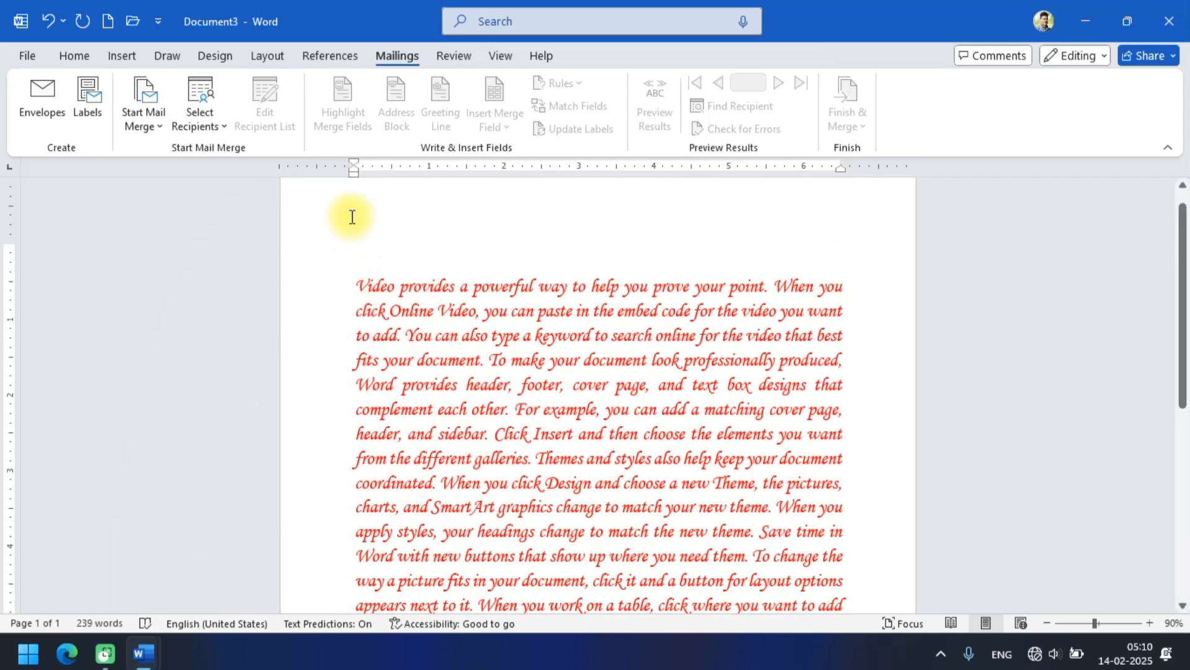
Attach the existing LTR data source as the recipient list for this document.
left_click(141, 102)
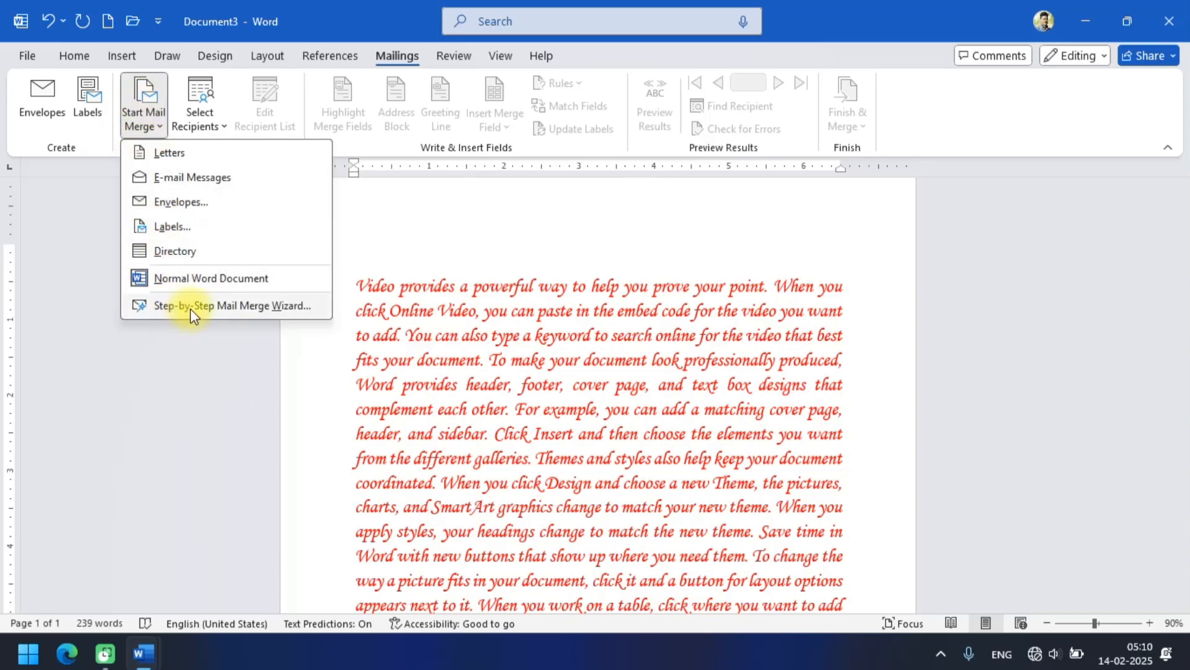
left_click(189, 108)
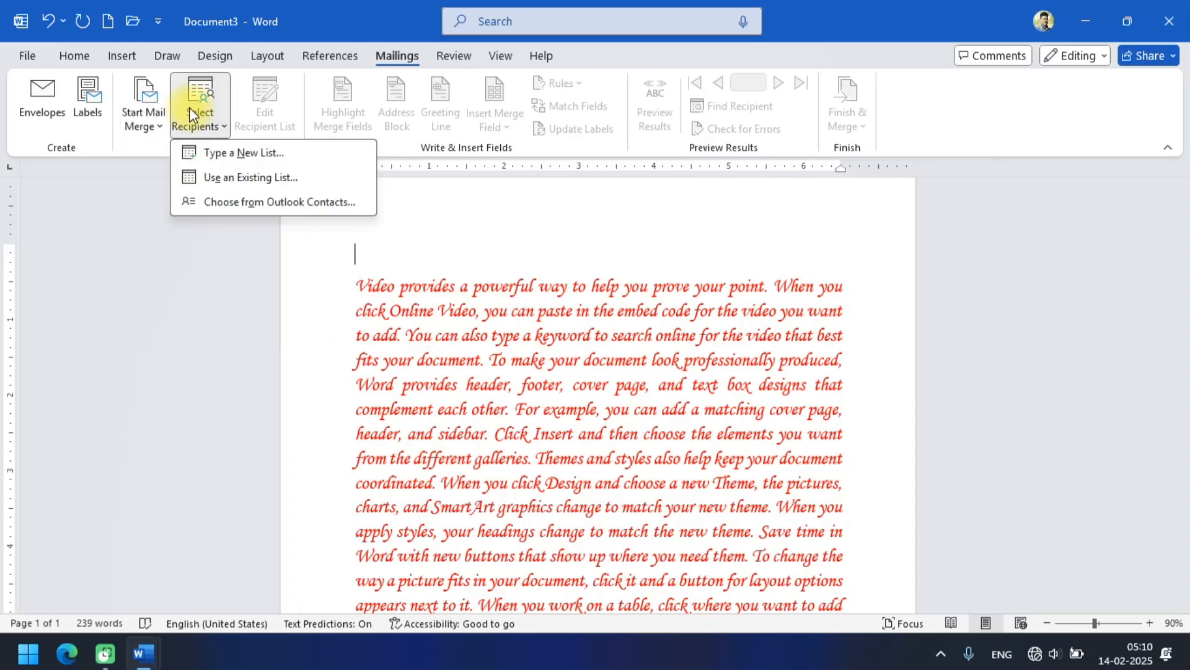
left_click(240, 179)
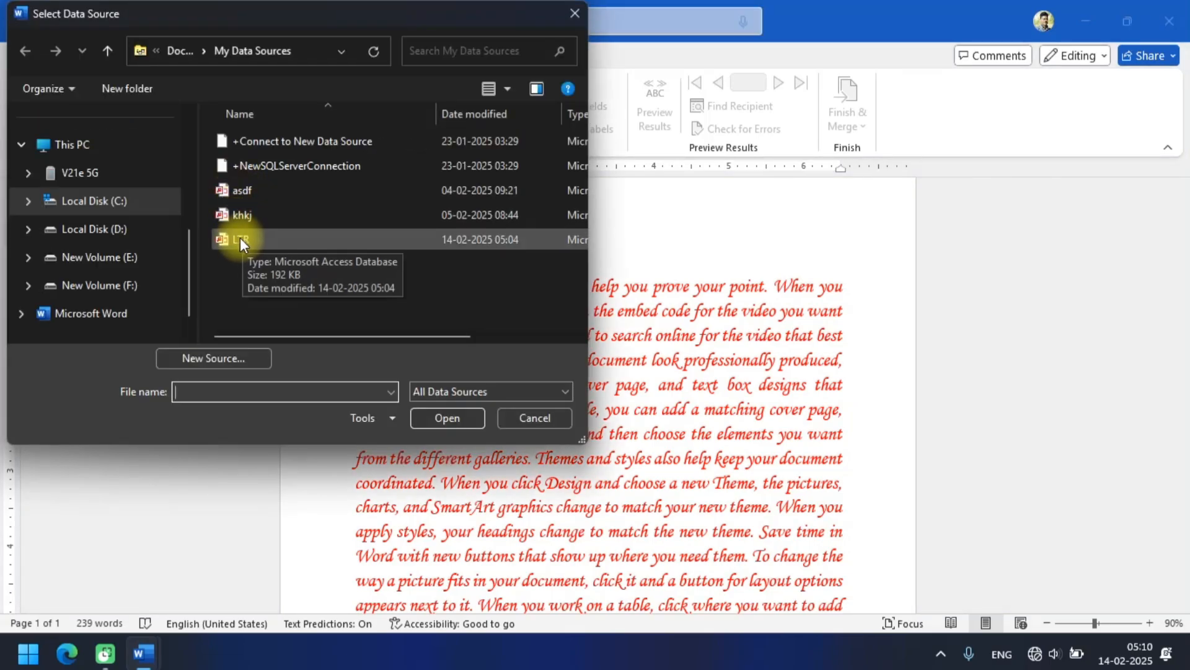
left_click(311, 239)
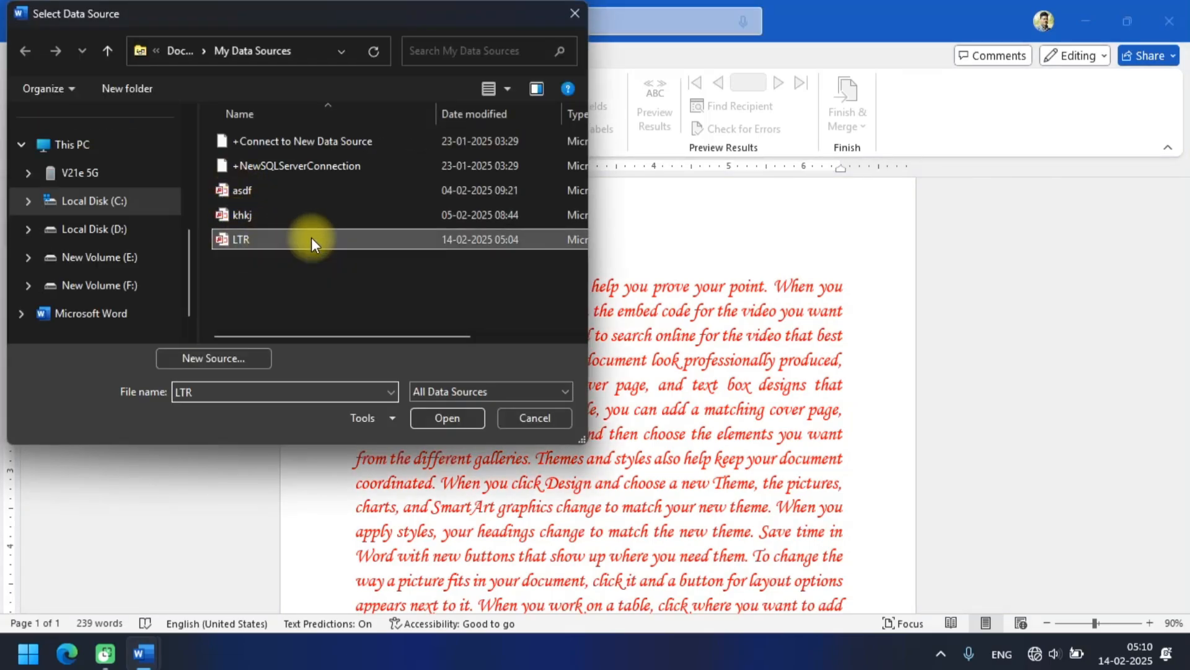
left_click(451, 417)
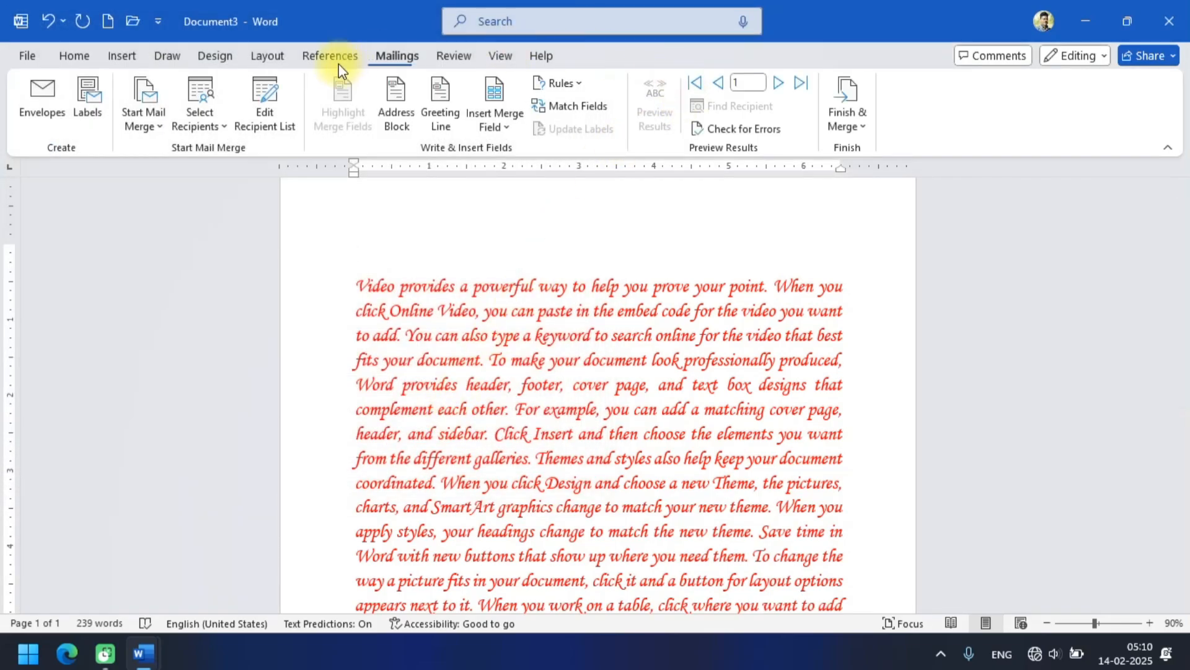
Insert the NAME, ADDRESS, PINCODE, STATE and MOBILE NO merge fields on the empty line above the letter paragraph.
left_click(485, 105)
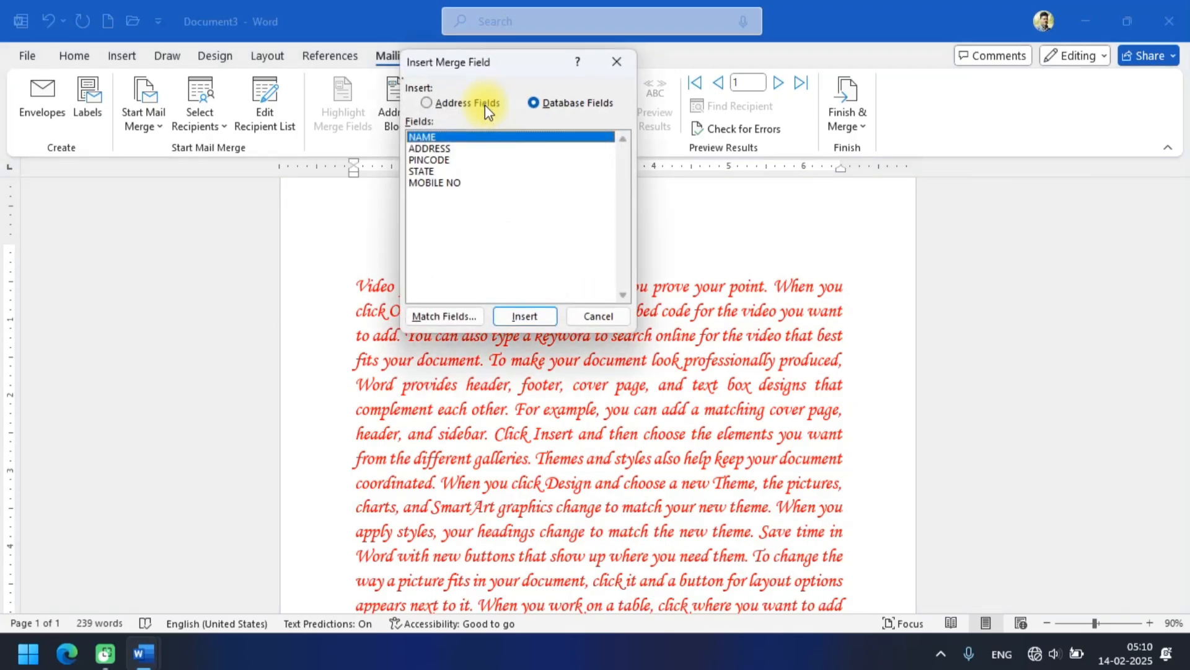
left_click(512, 315)
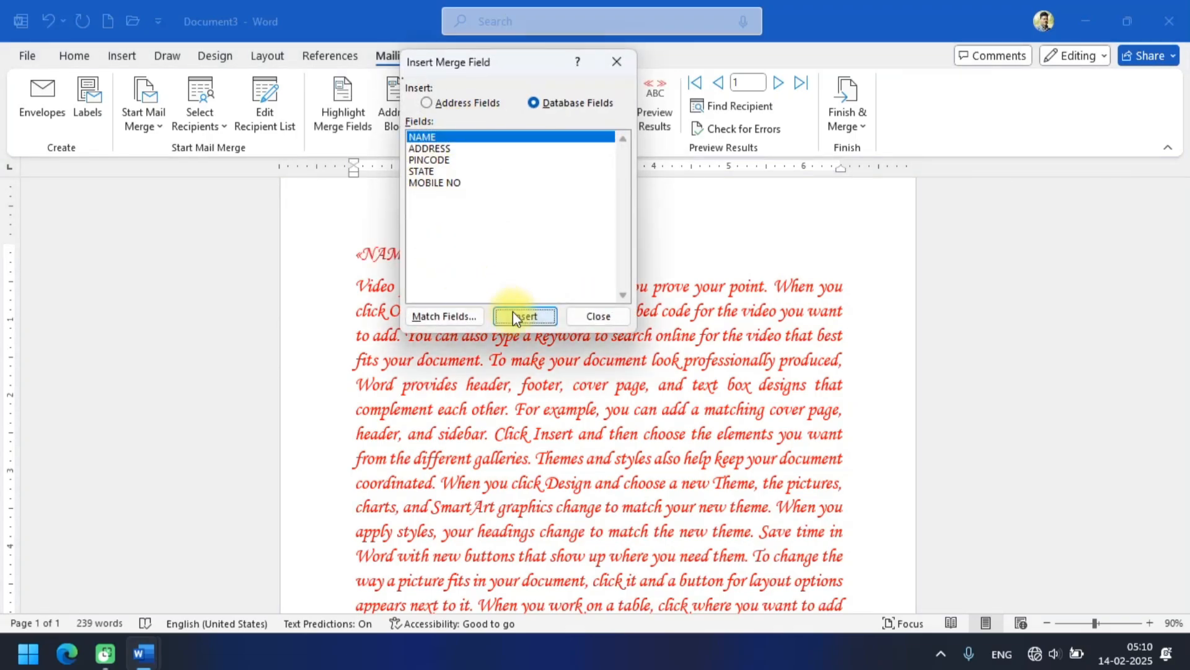
left_click(459, 150)
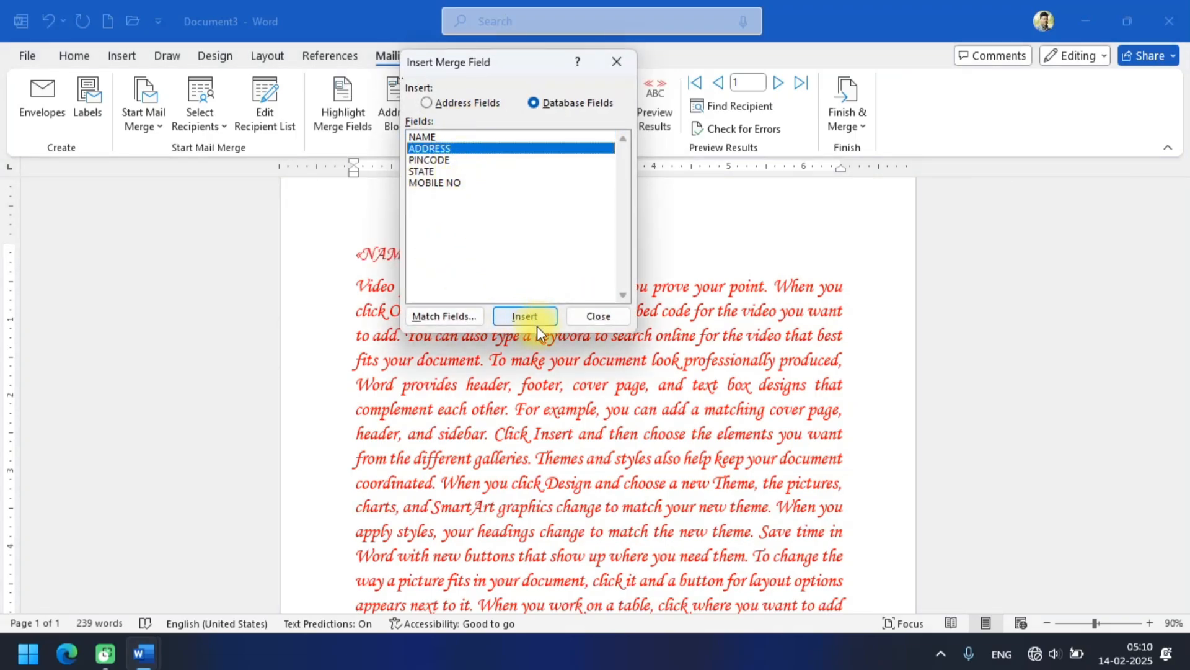
left_click(526, 316)
left_click(444, 160)
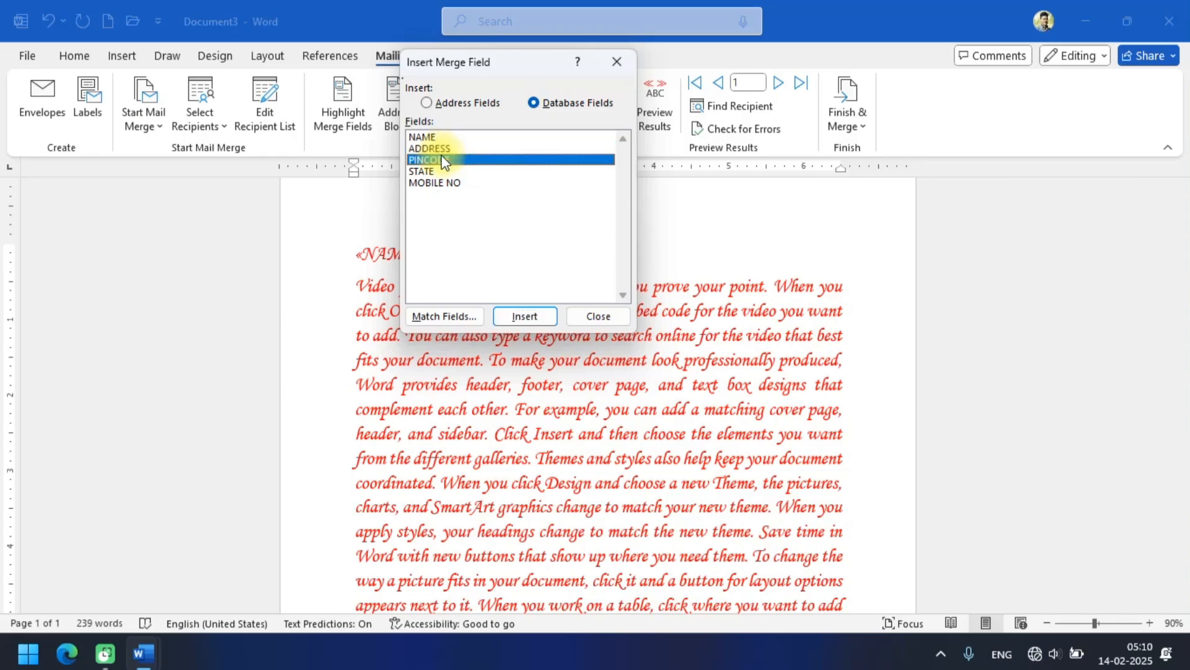
left_click(506, 317)
left_click(432, 171)
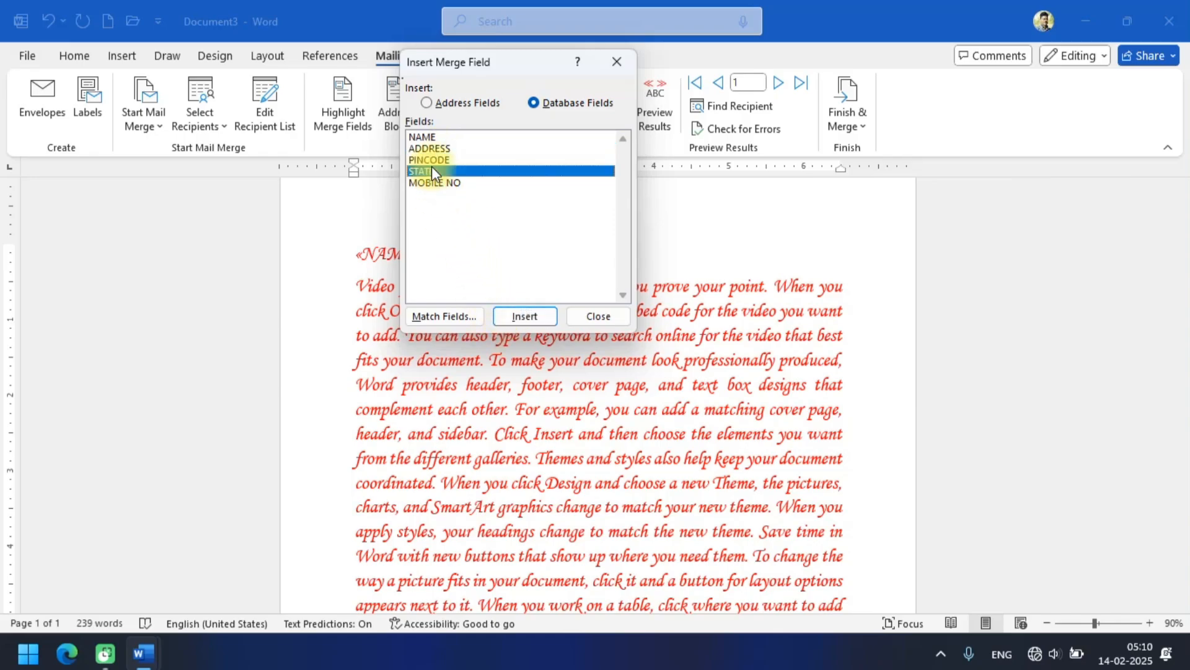
left_click(507, 314)
left_click(434, 182)
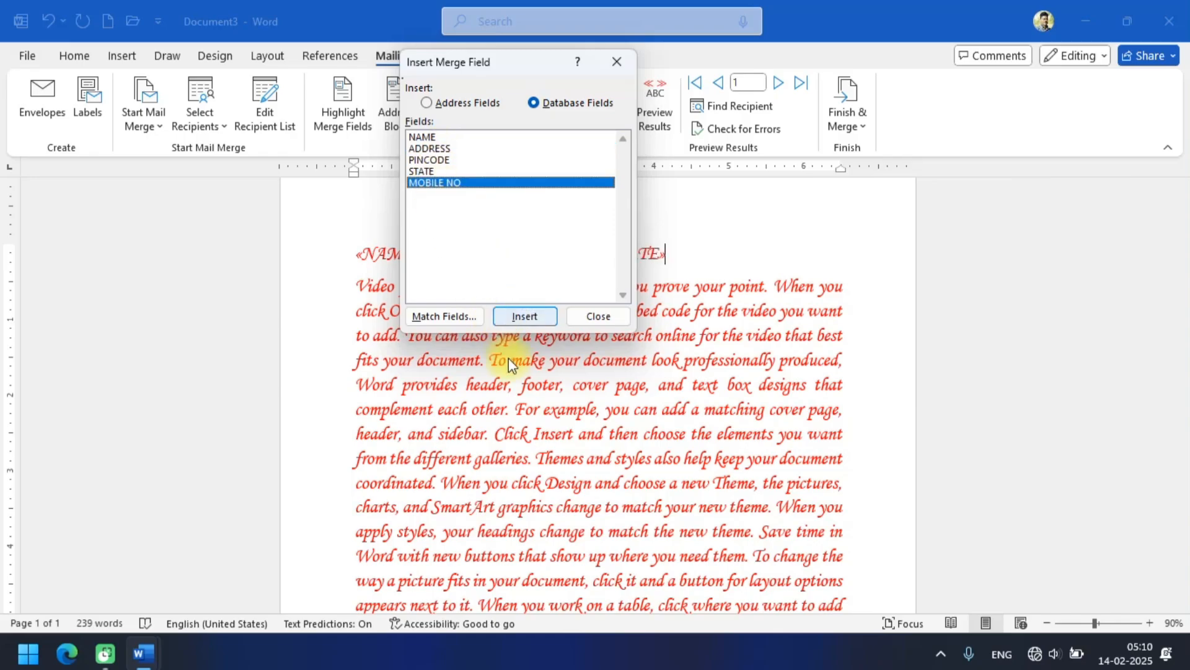
left_click(513, 318)
left_click(595, 317)
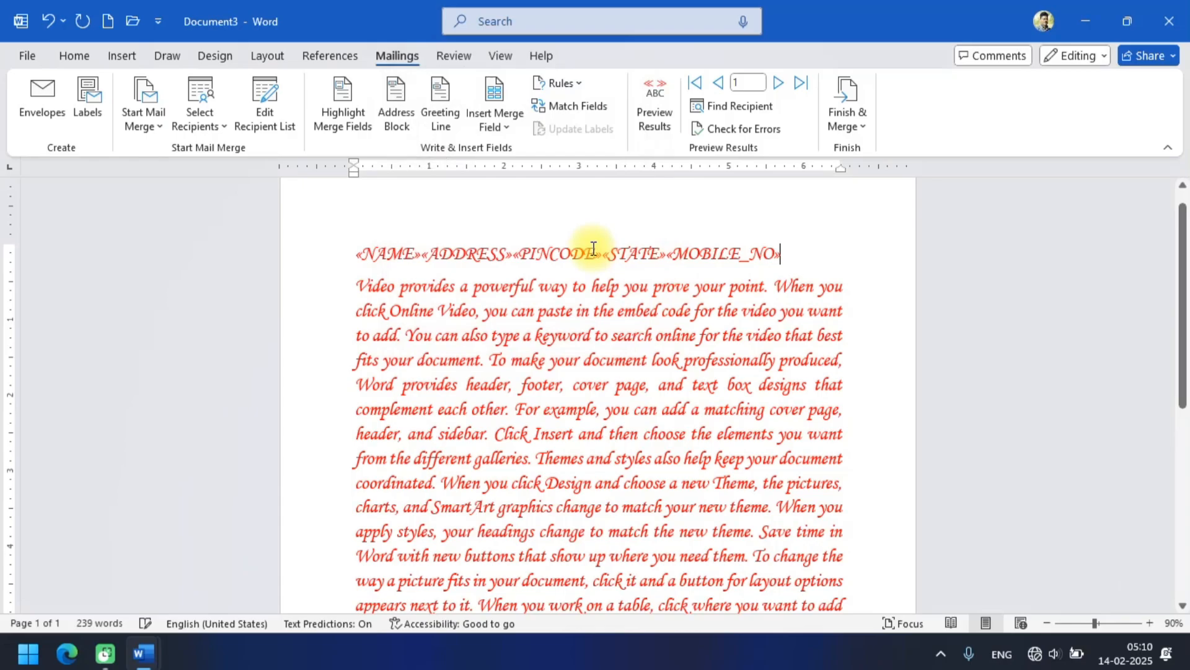
Split the row of merge fields so that each of the five fields stands on its own line.
left_click(419, 254)
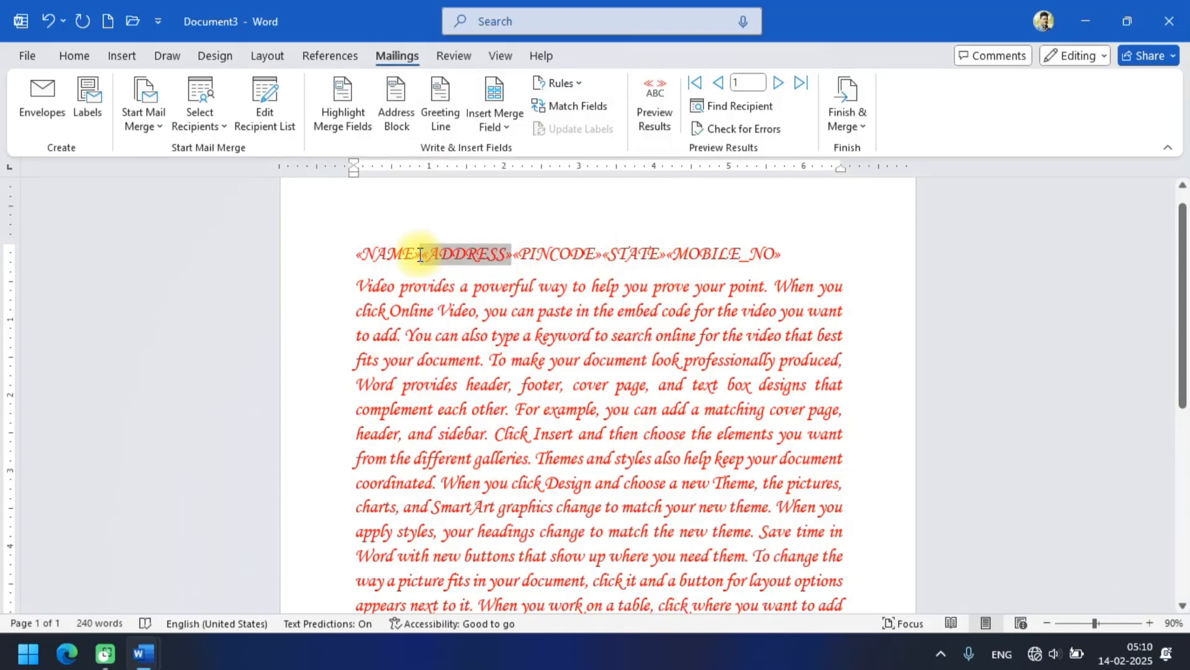
key("Return")
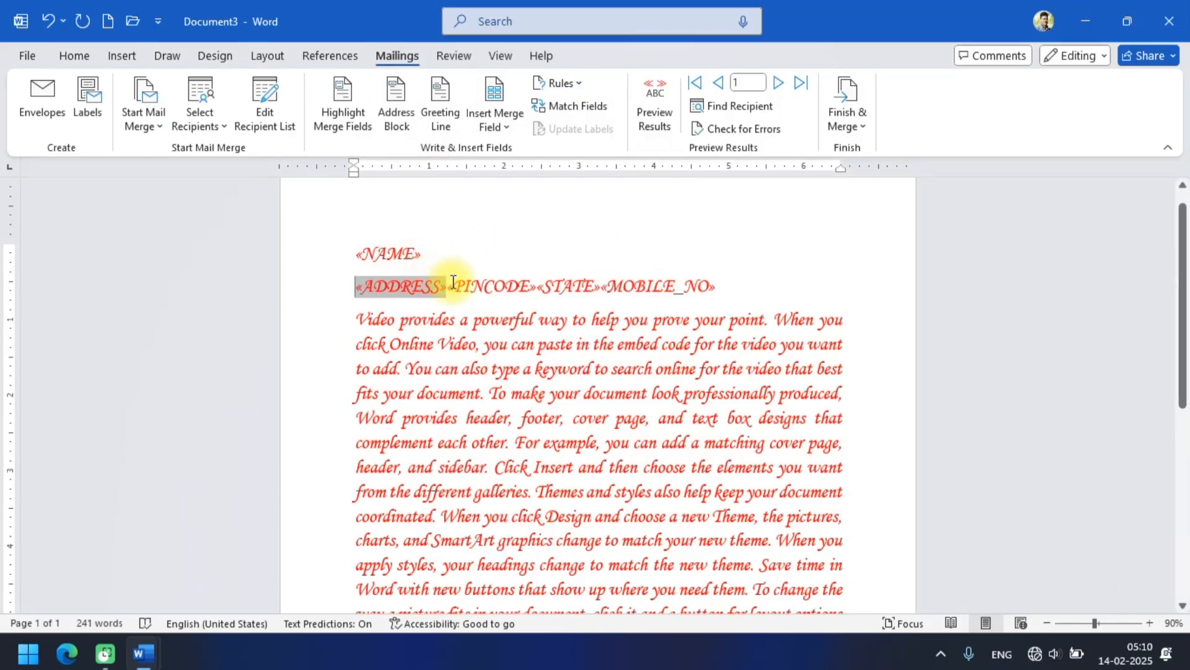
key("Return")
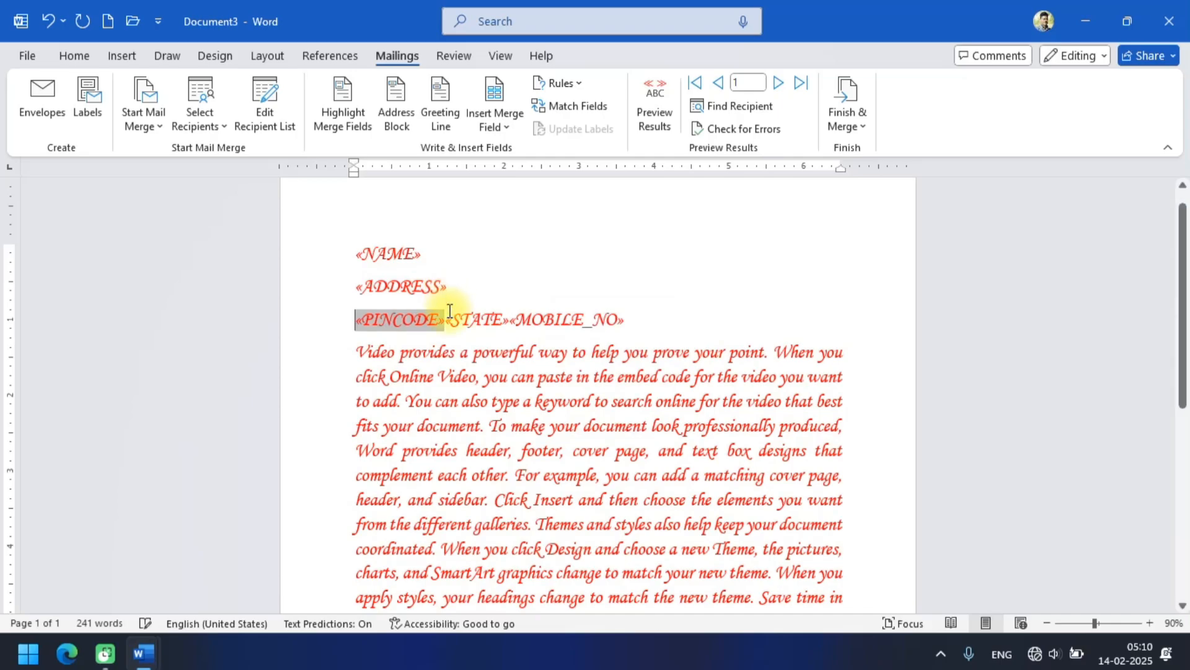
left_click(448, 319)
key("Return")
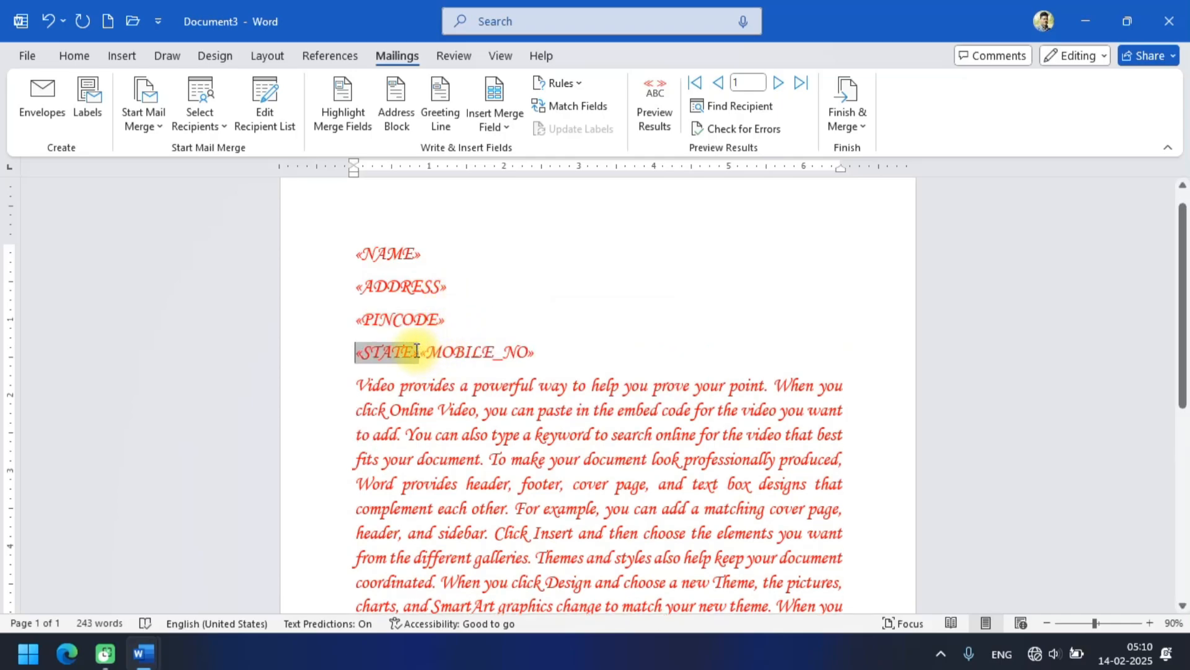
left_click(418, 352)
key("Return")
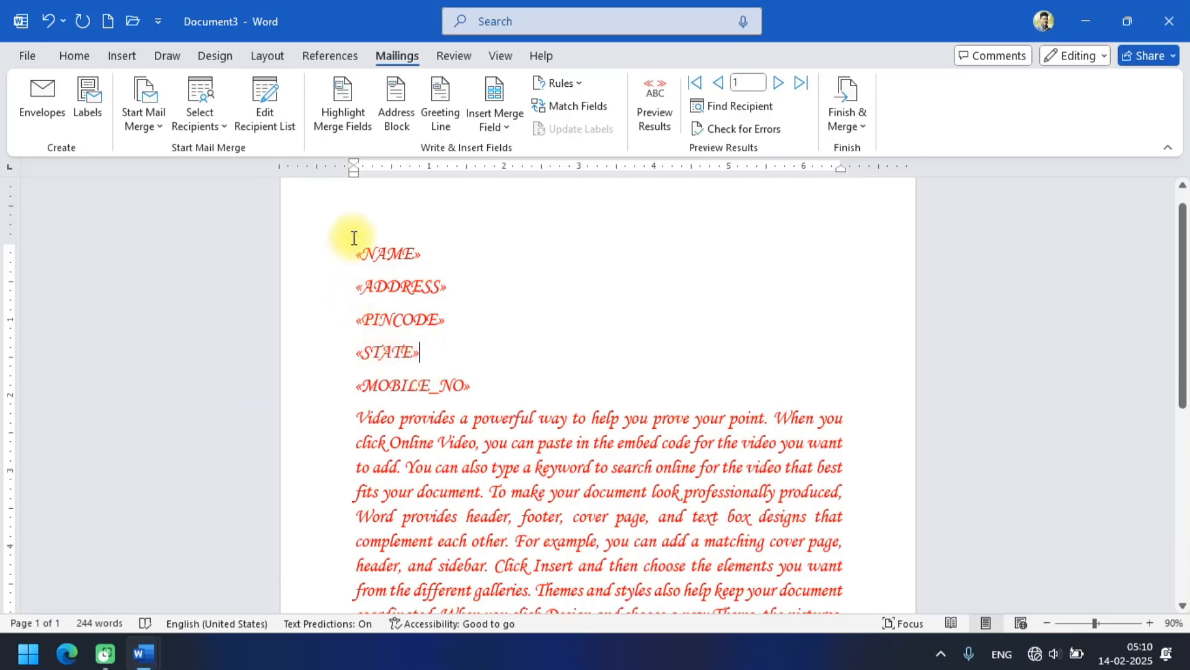
Change the font colour of all five merge fields to purple.
left_click_drag(354, 254, 486, 391)
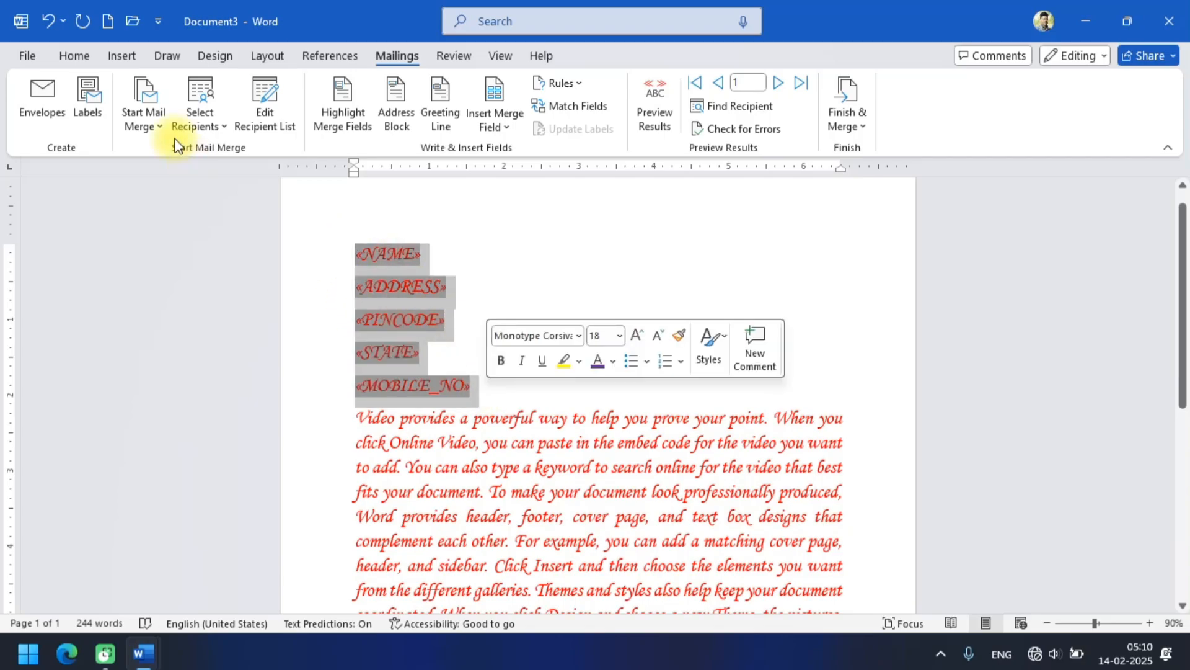
left_click(76, 56)
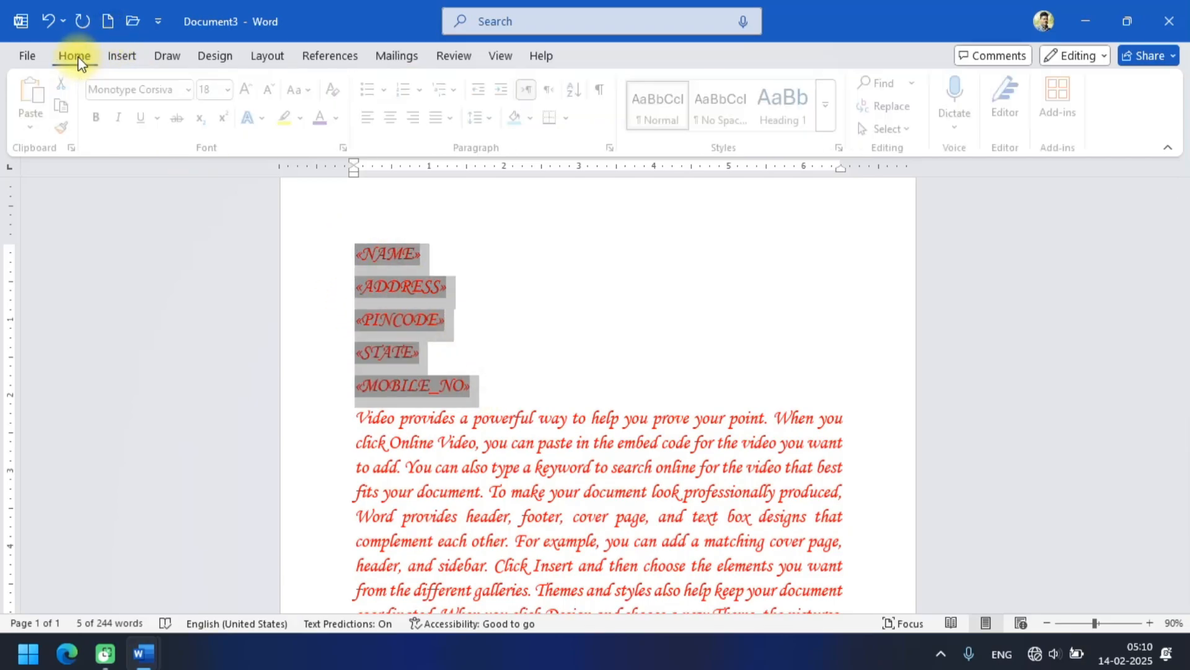
left_click(325, 117)
left_click(510, 341)
scroll(509, 341, "down", 5)
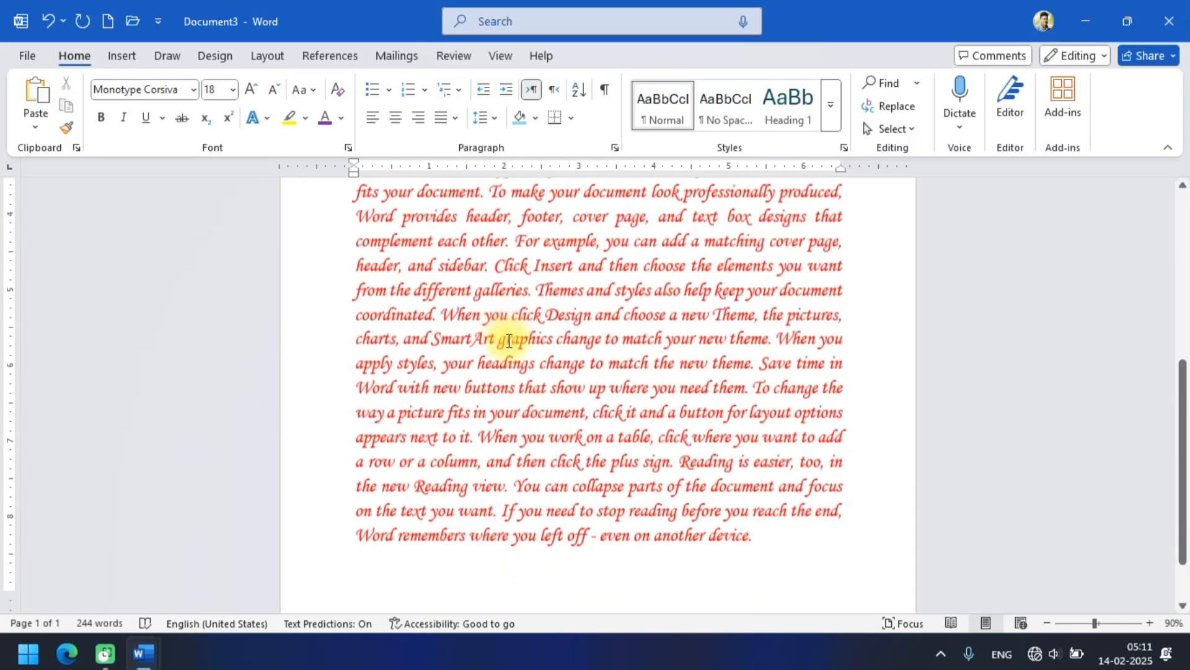
scroll(509, 341, "up", 5)
scroll(510, 341, "down", 5)
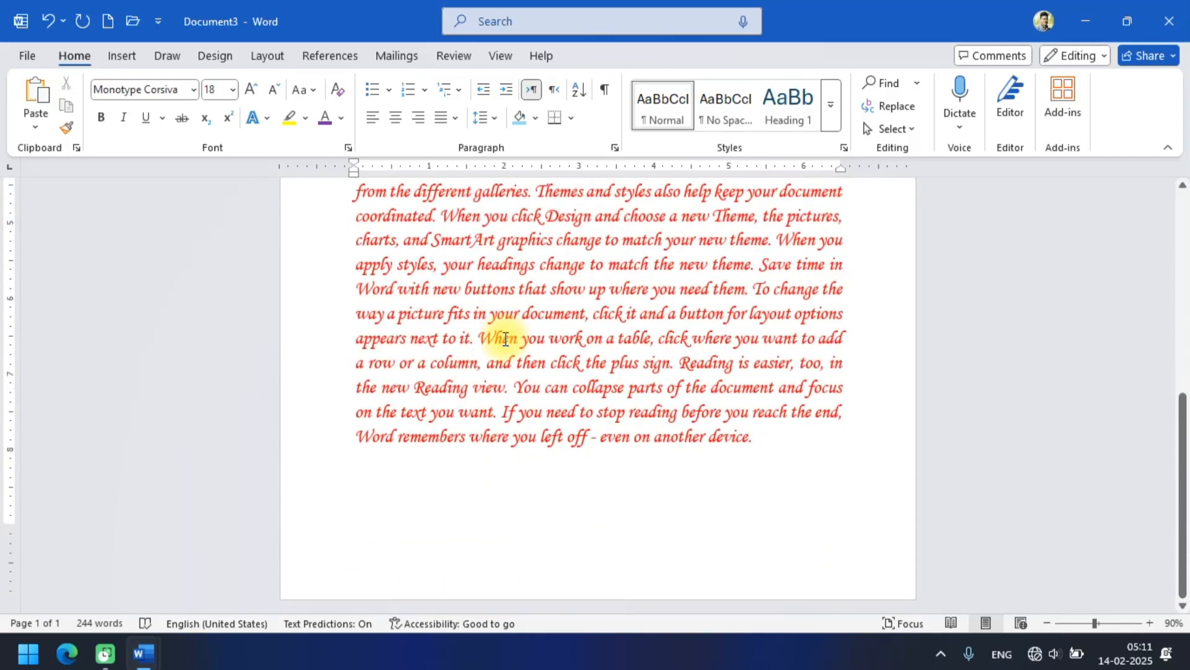
scroll(500, 345, "up", 5)
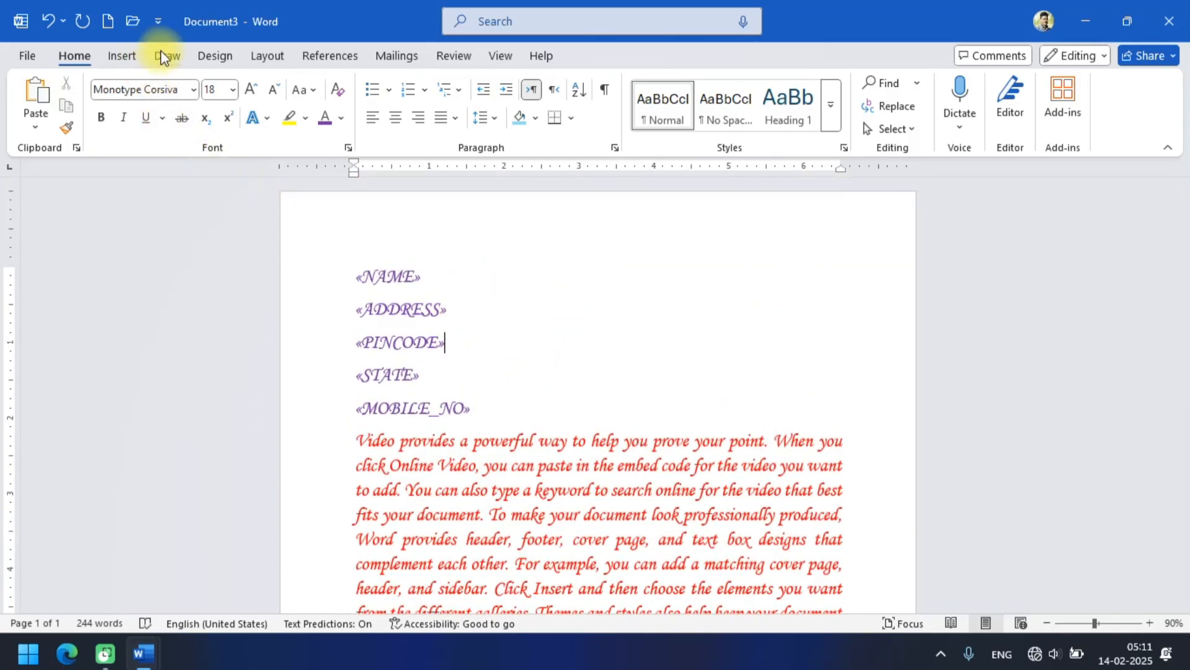
Apply a Box page border with the triple-line style to the whole document.
left_click(209, 55)
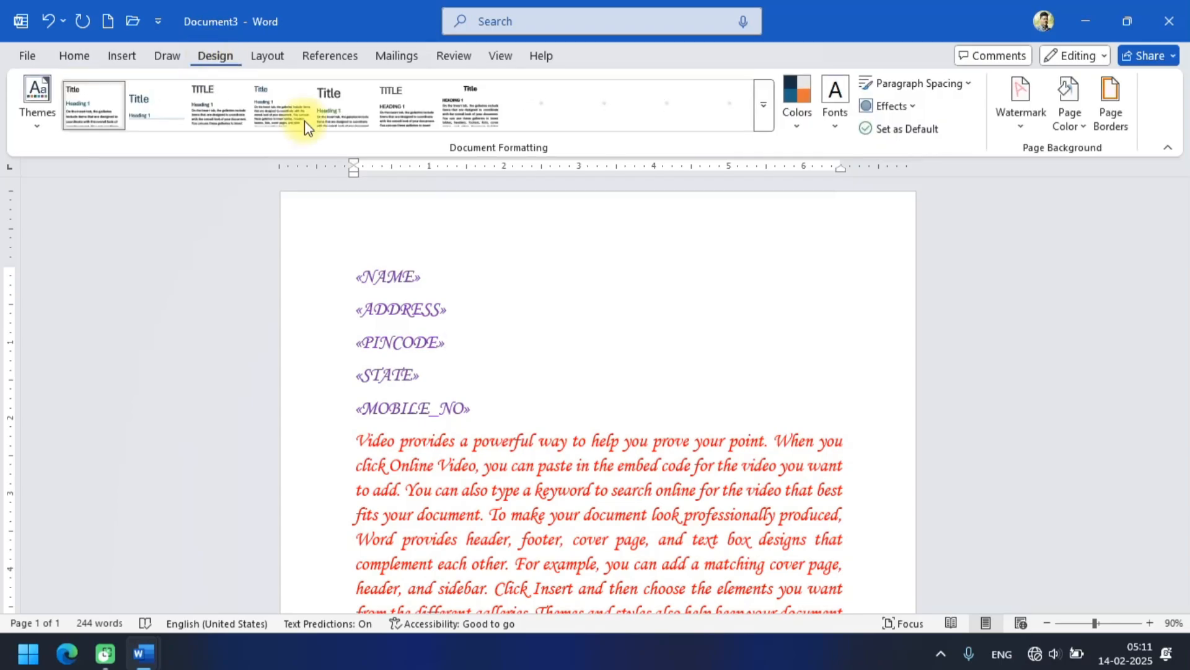
left_click(1111, 99)
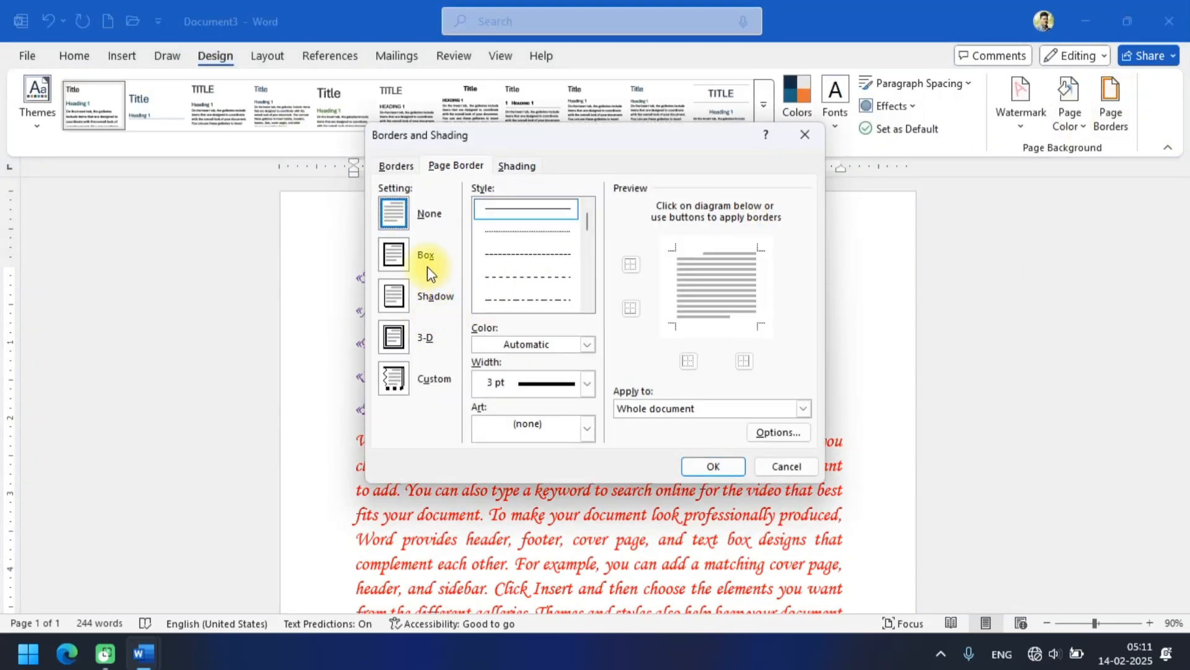
left_click(397, 296)
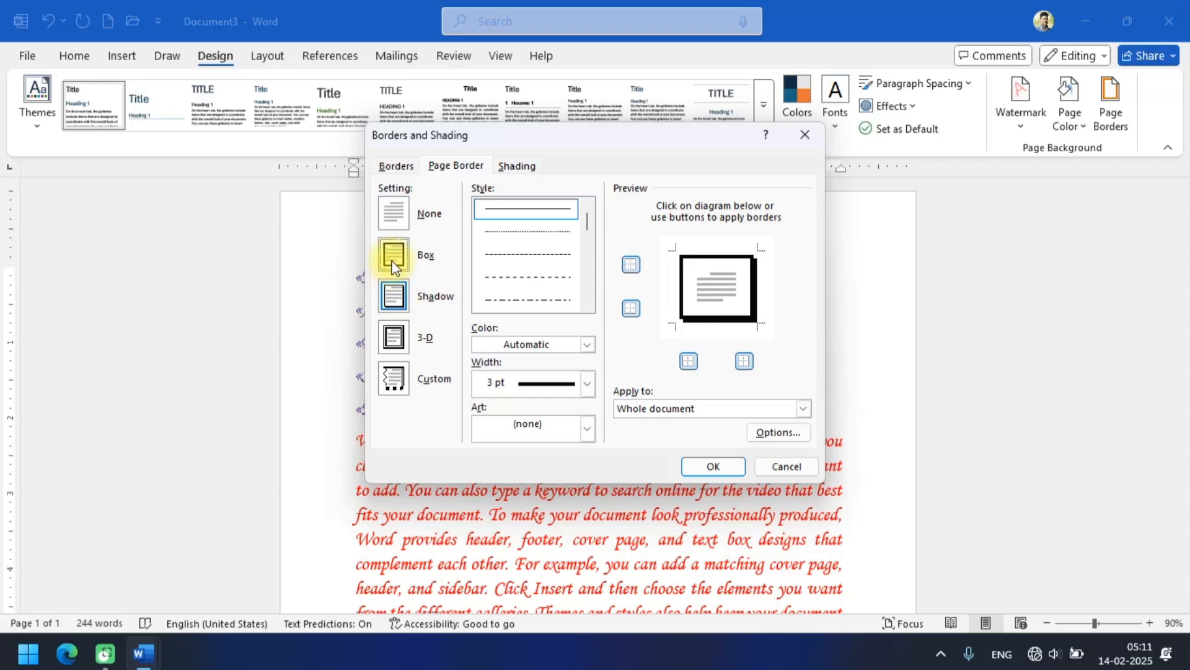
left_click(393, 257)
left_click(586, 295)
left_click(586, 295)
left_click(585, 295)
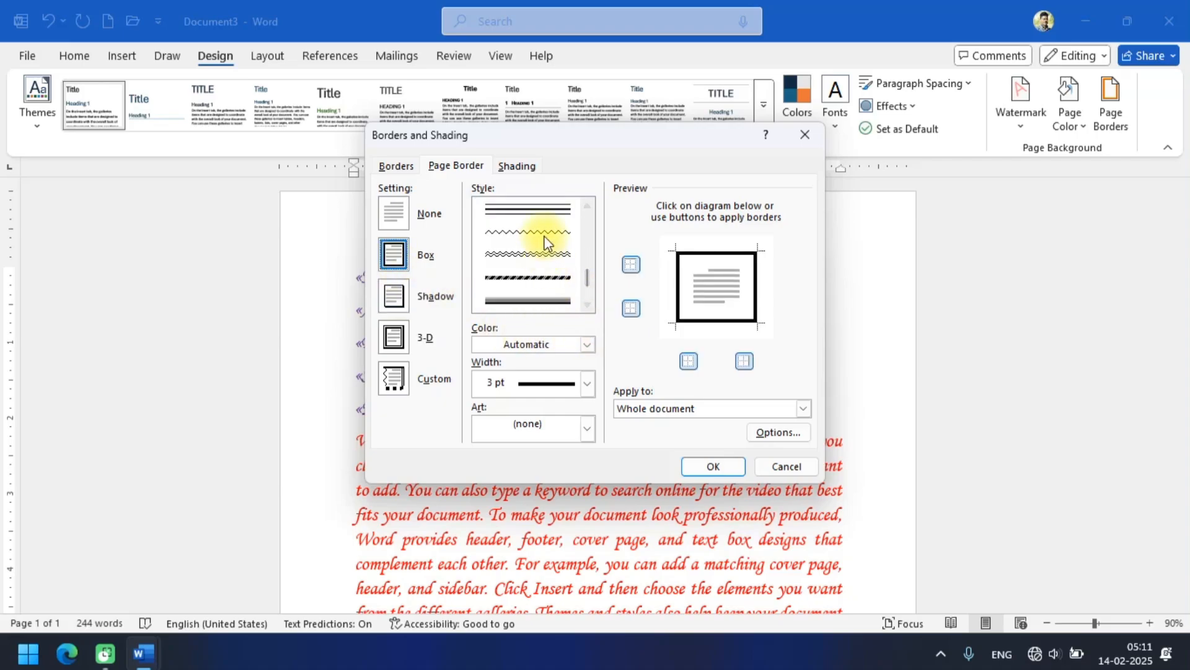
left_click(540, 209)
left_click(705, 469)
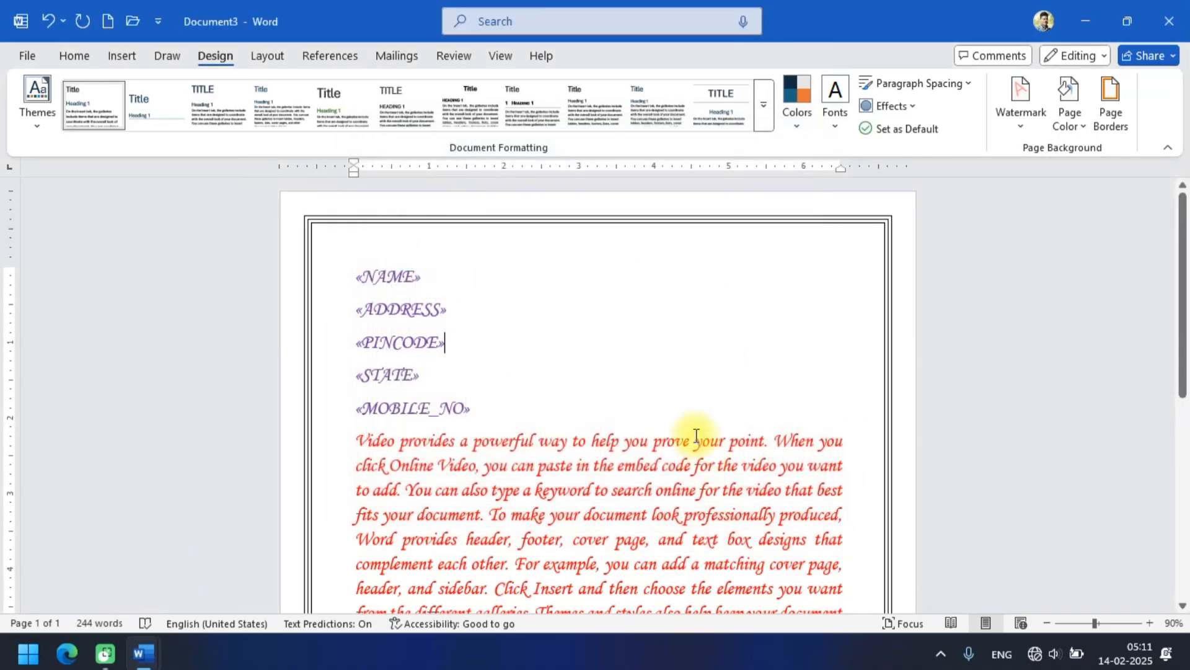
scroll(688, 403, "down", 5)
scroll(676, 369, "down", 2)
scroll(669, 385, "up", 8)
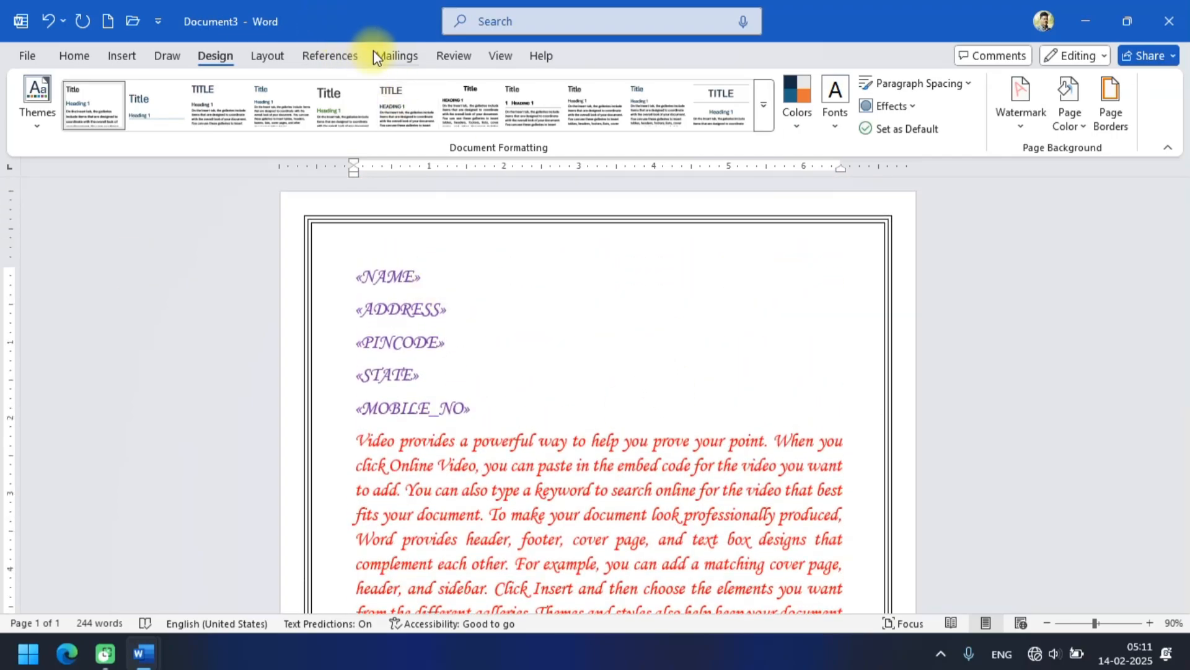
Finish the mail merge by generating the individual letters in a new editable document.
left_click(391, 54)
left_click(840, 115)
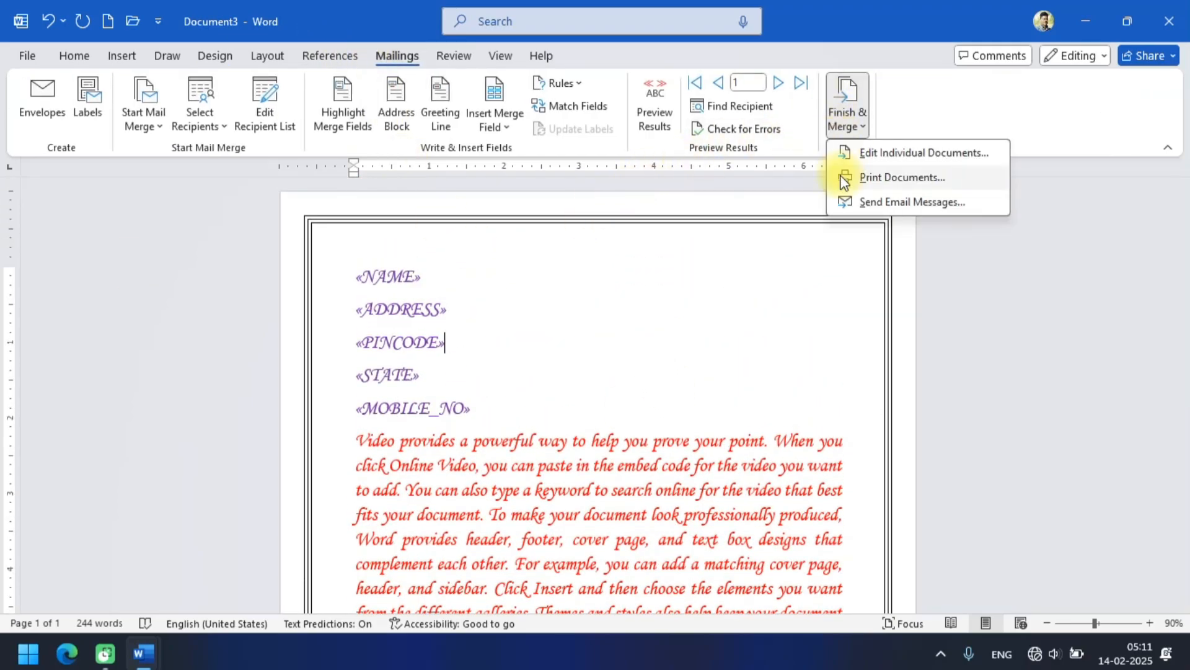
left_click(883, 151)
left_click(583, 355)
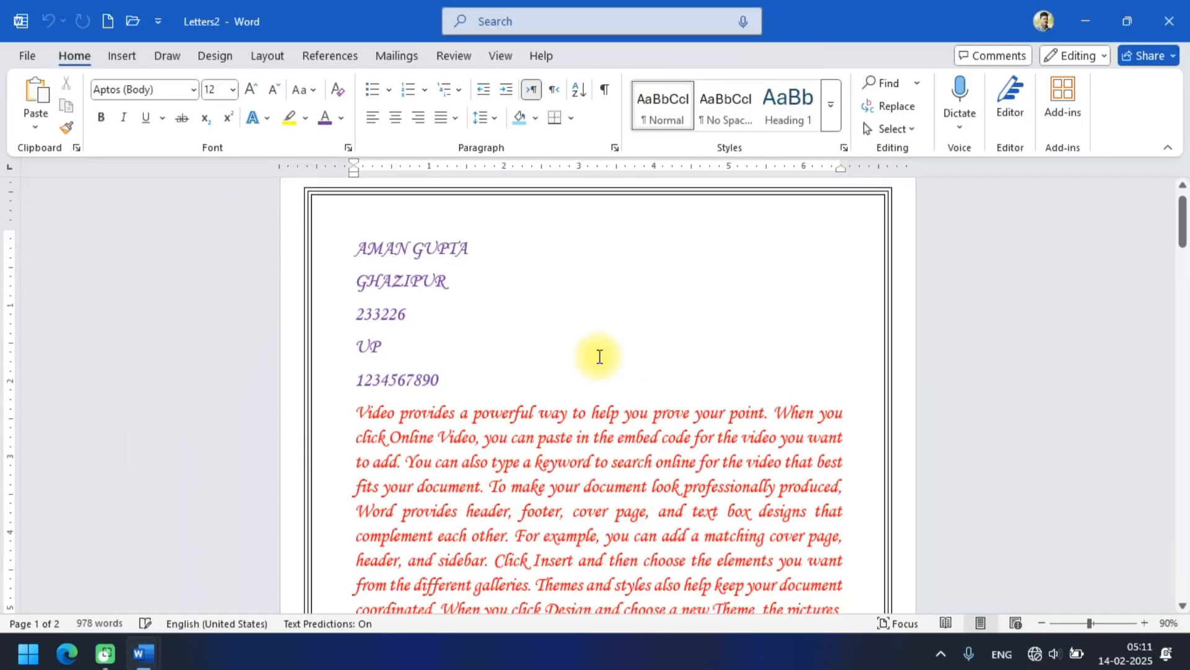
Look through the pages of the merged letters document, checking each recipient's details, the letter text and the page border.
scroll(600, 357, "down", 3)
scroll(223, 335, "up", 4)
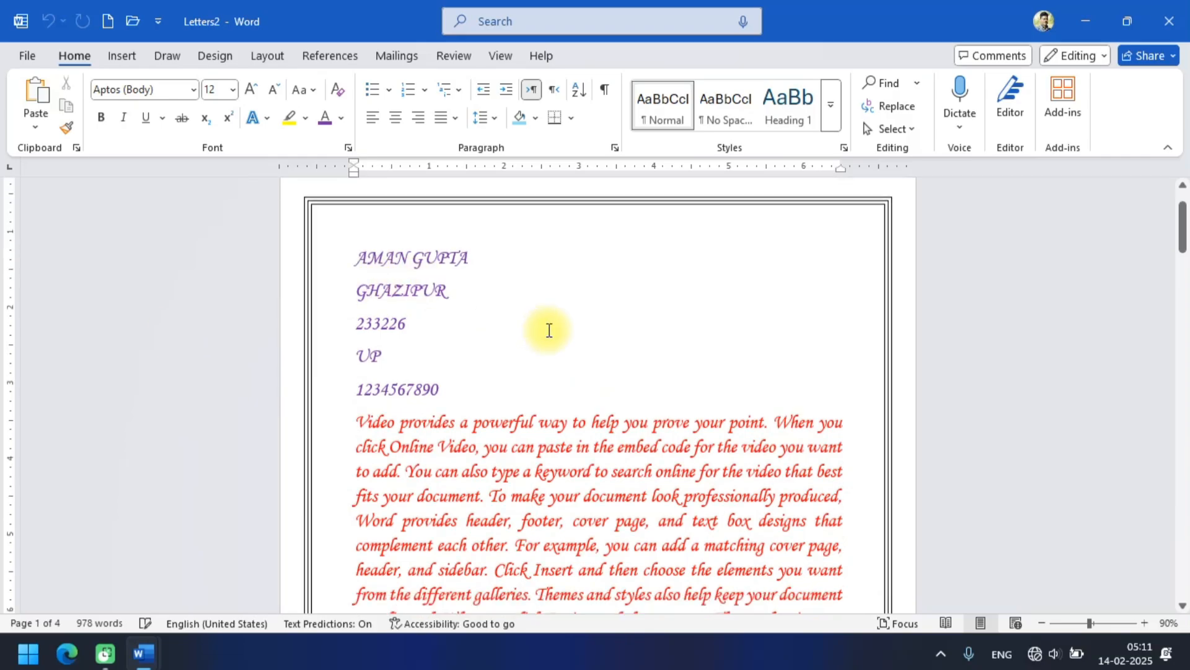
scroll(548, 329, "down", 12)
scroll(548, 329, "up", 2)
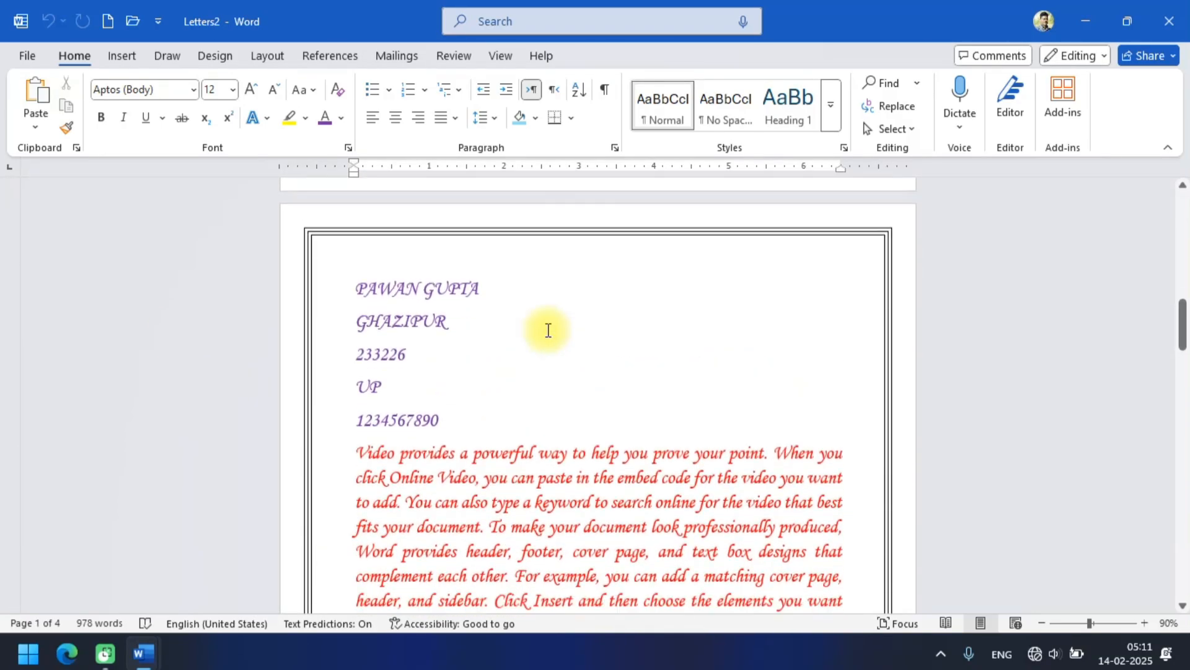
scroll(548, 329, "down", 10)
scroll(548, 329, "down", 10)
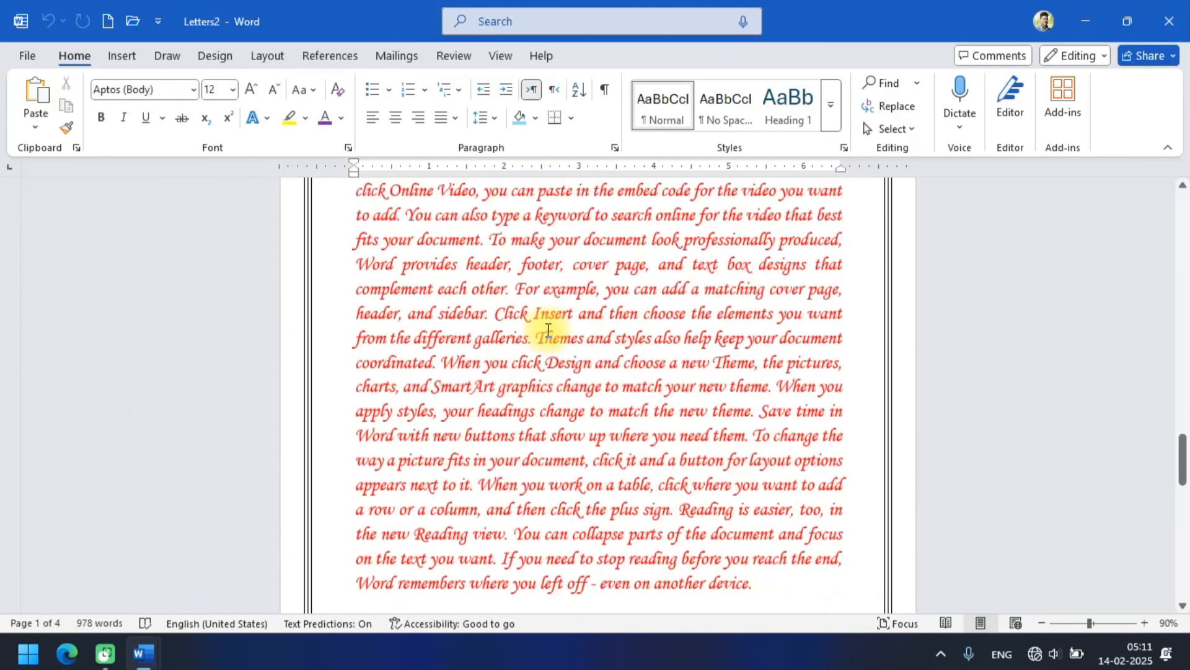
scroll(742, 376, "up", 12)
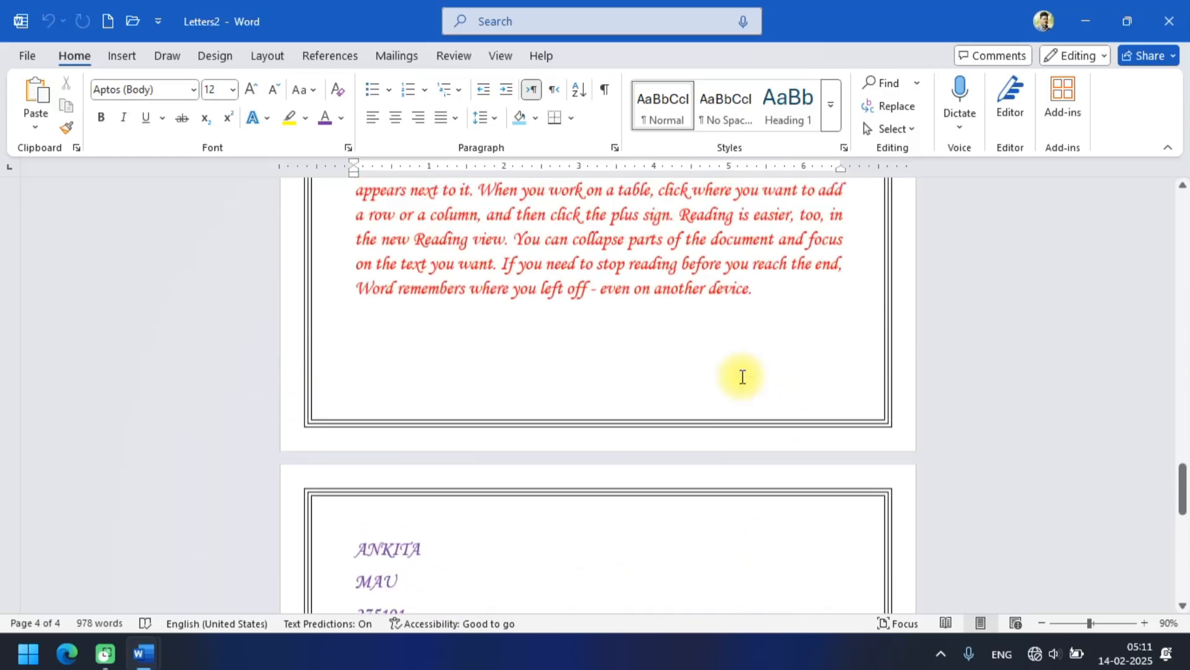
scroll(742, 376, "up", 10)
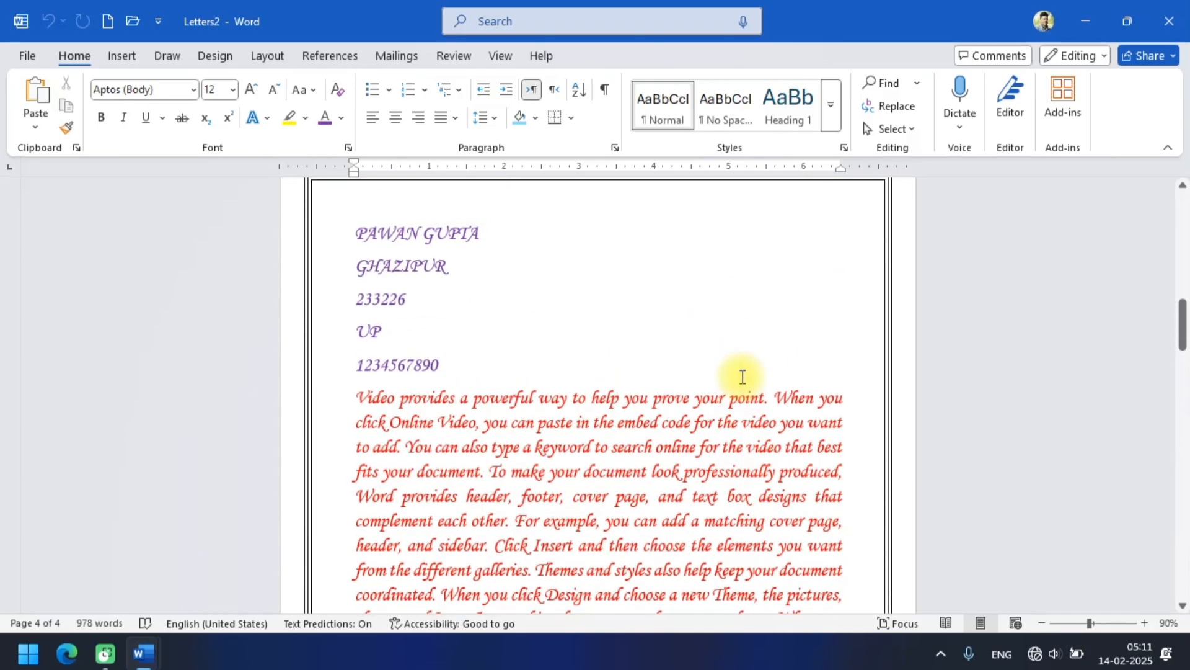
left_click(401, 57)
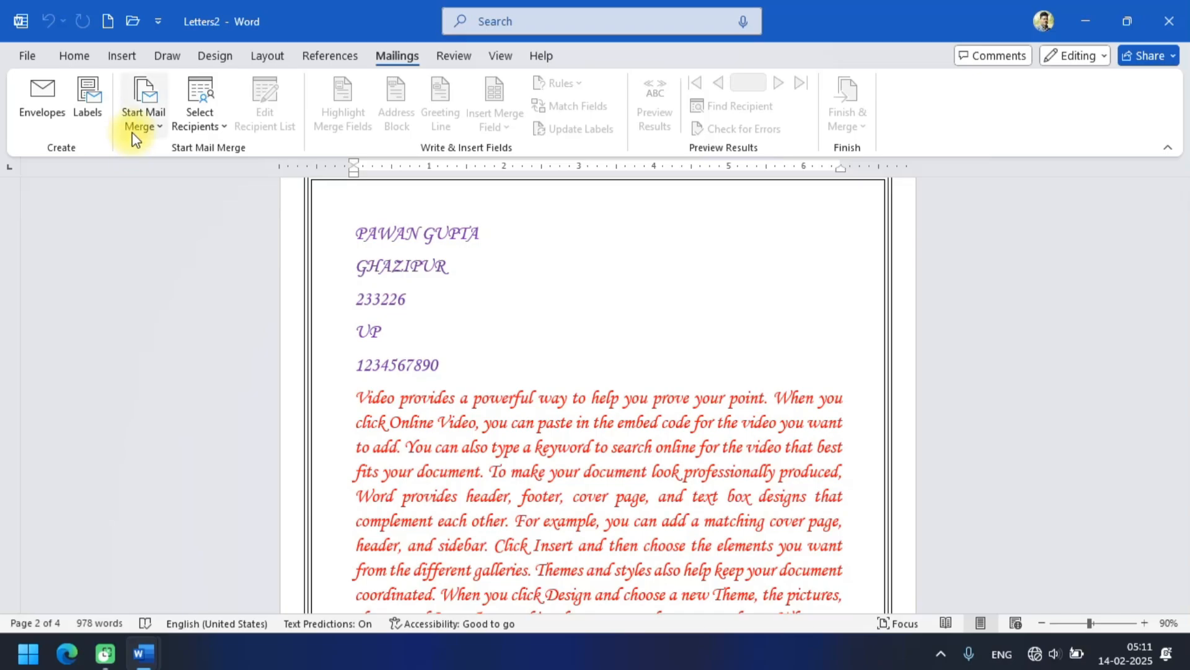
left_click(588, 286)
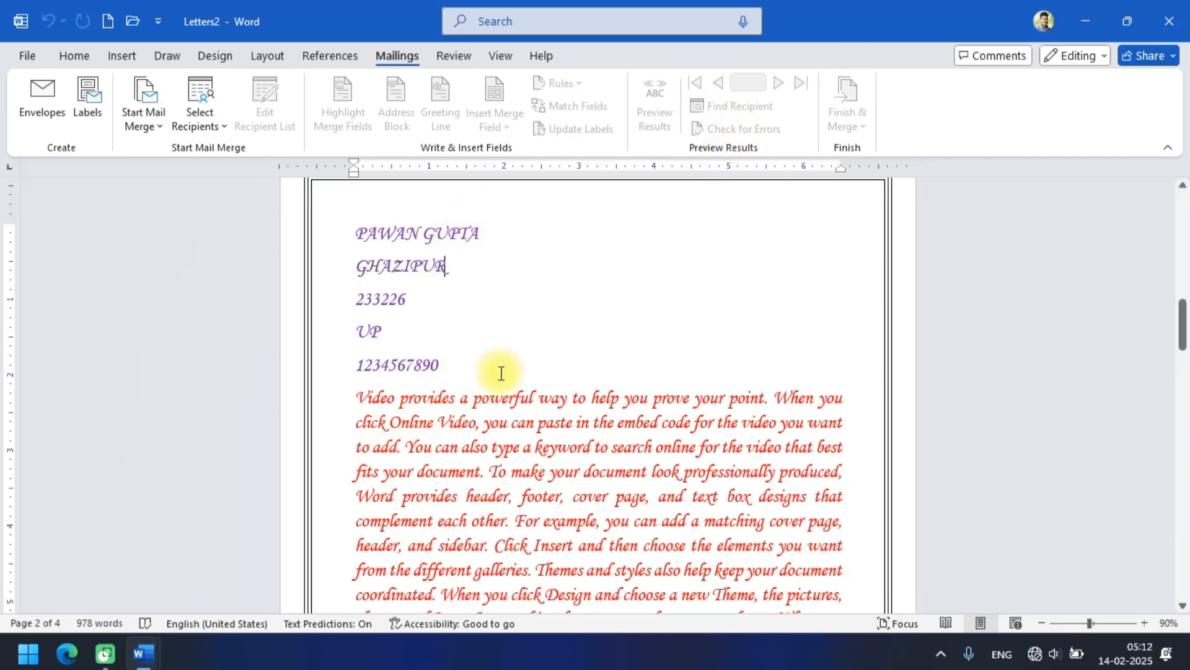
scroll(501, 372, "up", 3)
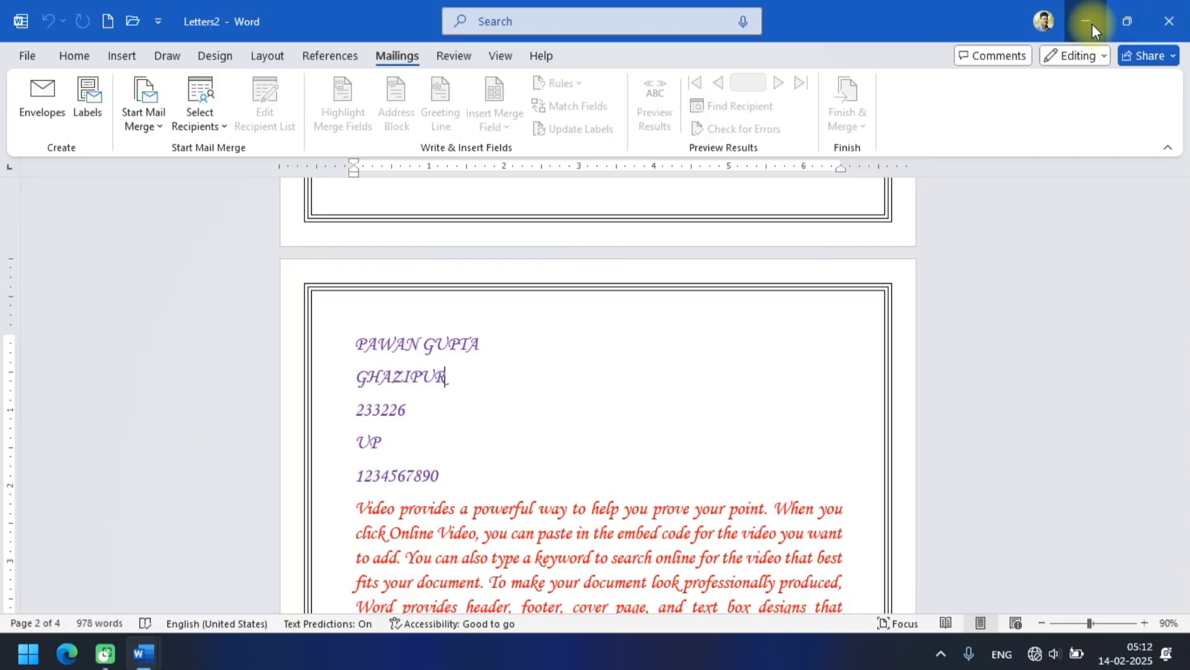
Return to the main merge document and check for errors, completing the merge with a pause to report each error as it occurs.
left_click(1093, 26)
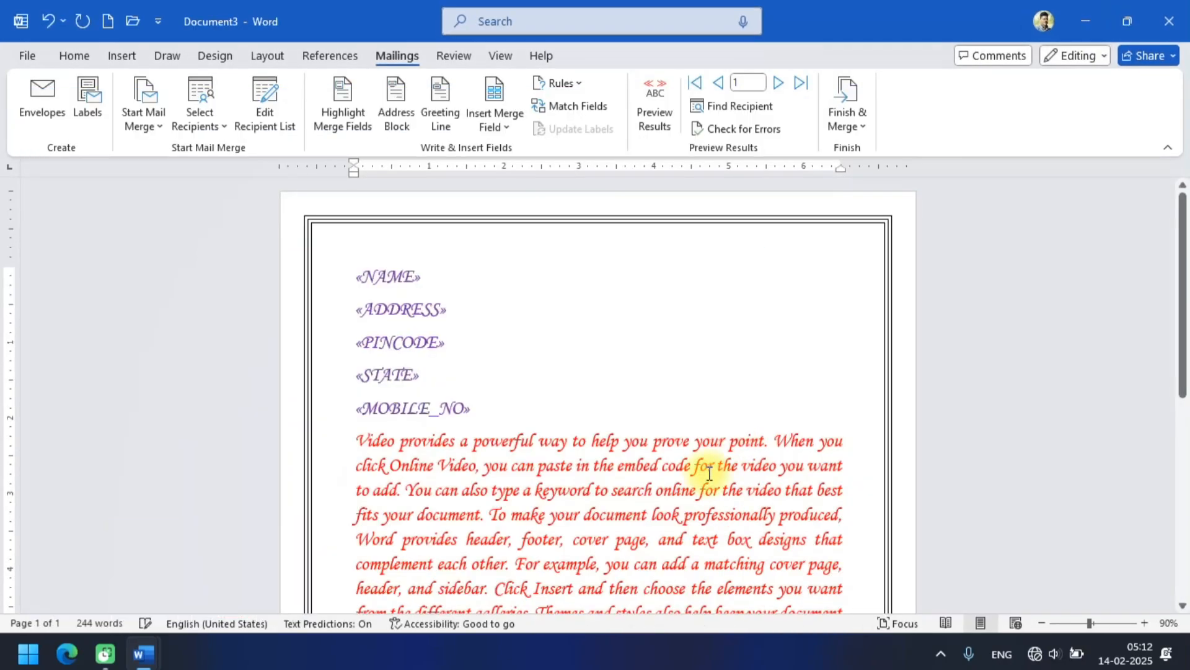
left_click(739, 130)
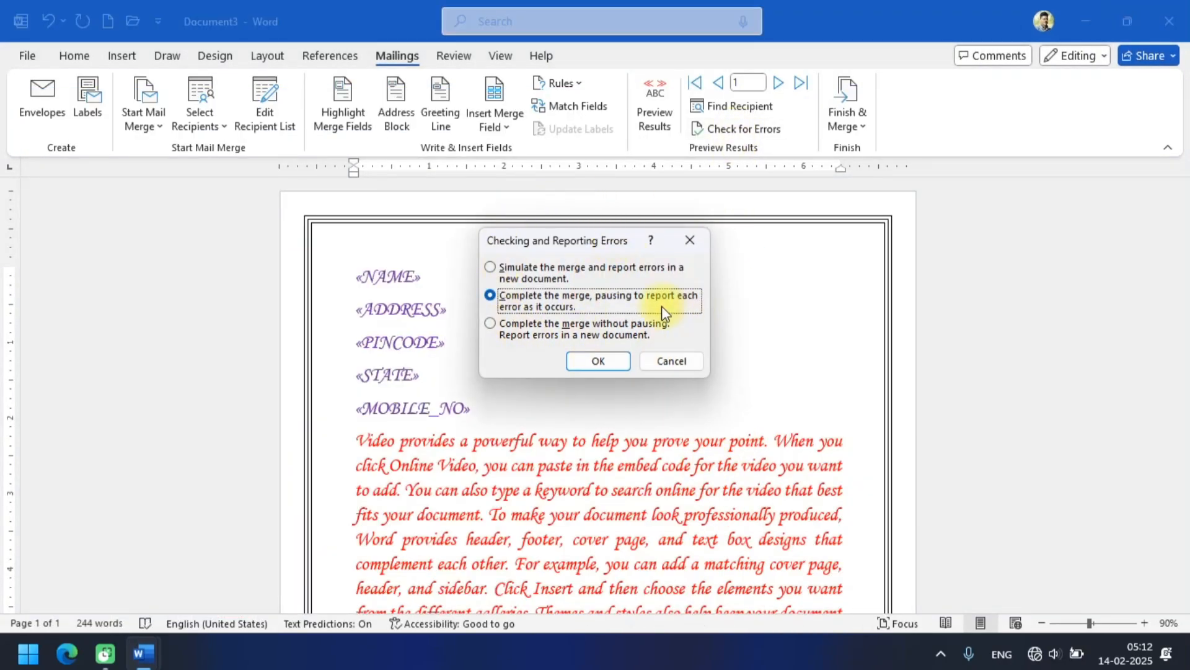
left_click(589, 362)
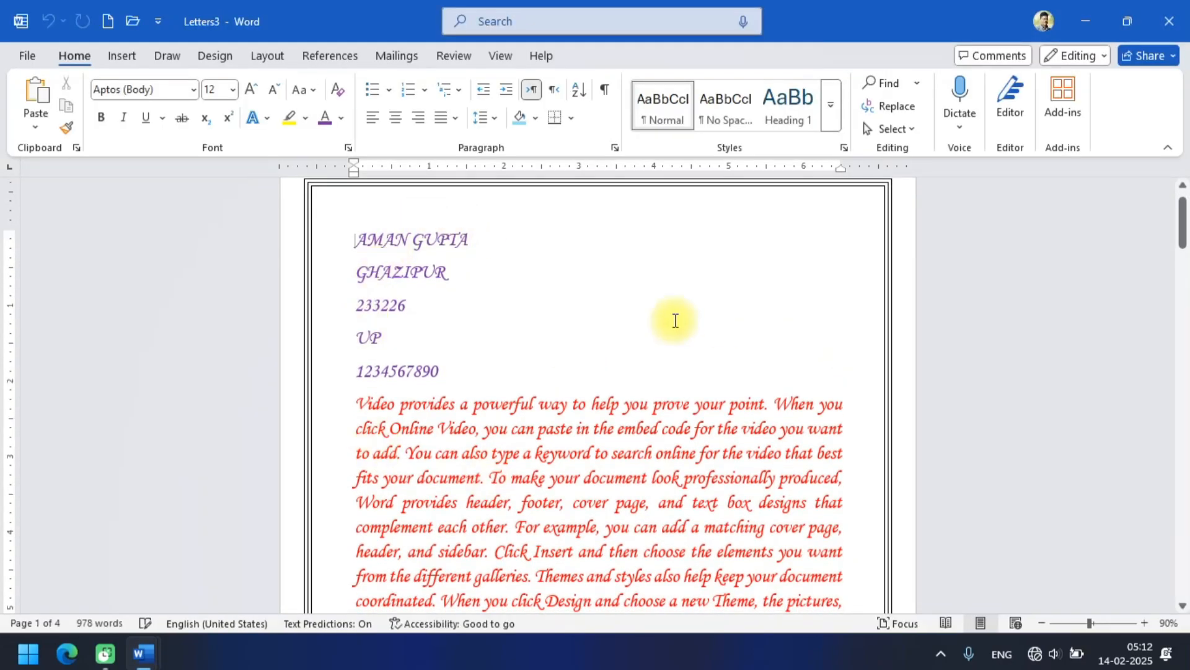
scroll(675, 321, "down", 10)
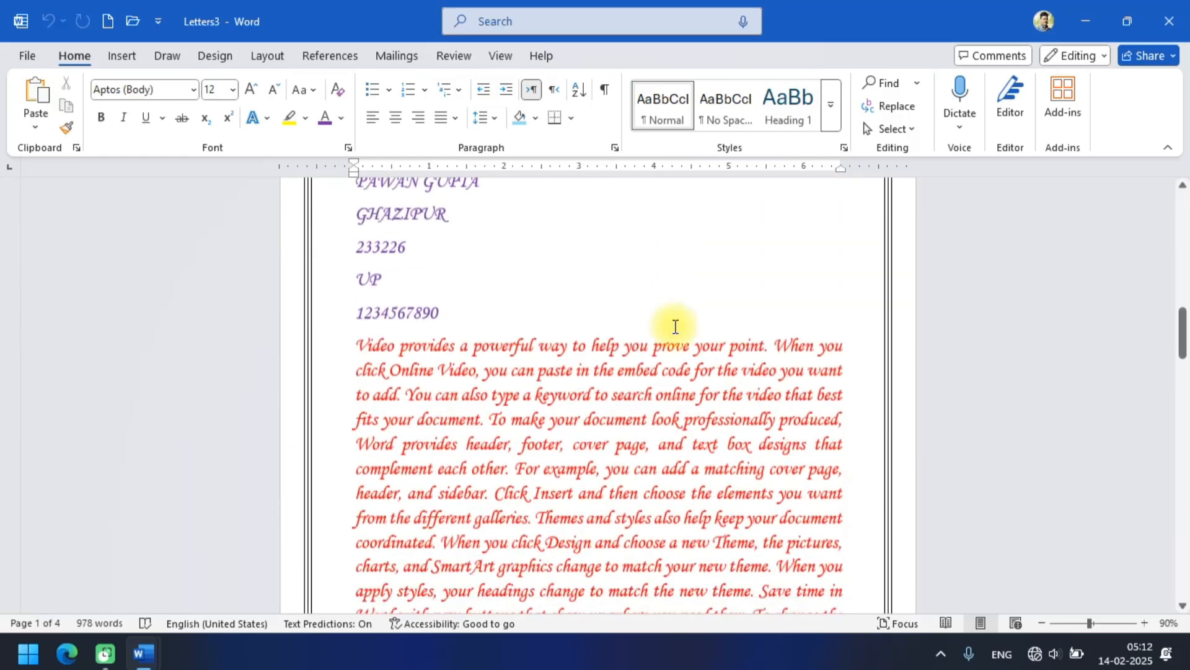
scroll(676, 327, "down", 1)
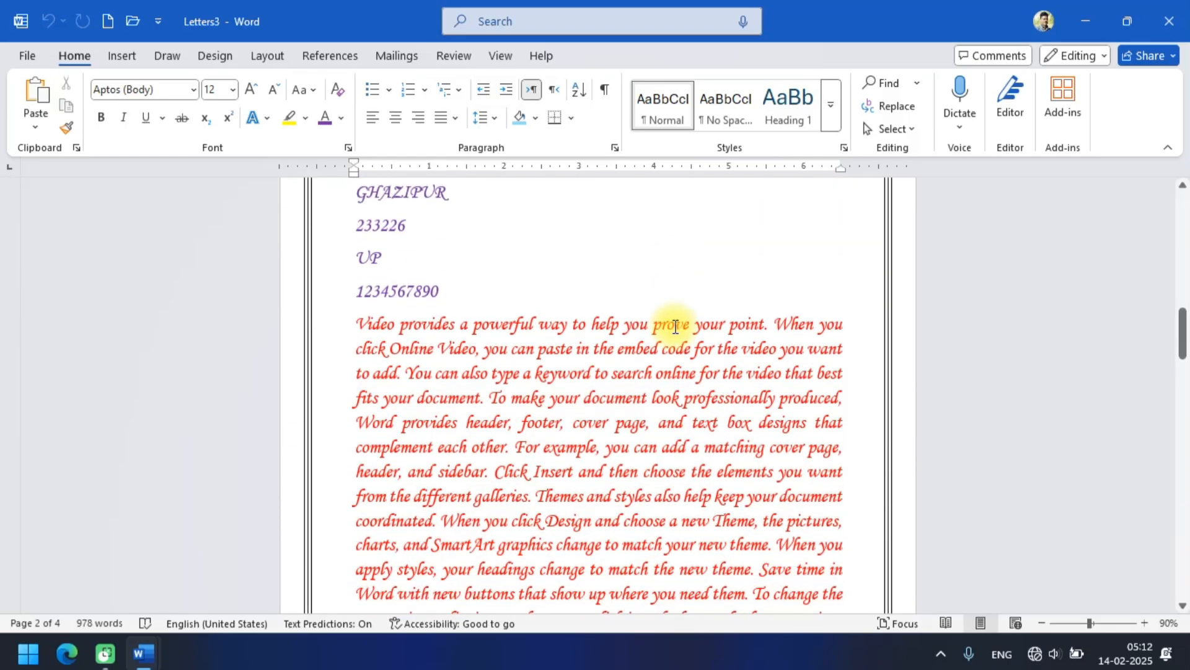
left_click(1084, 22)
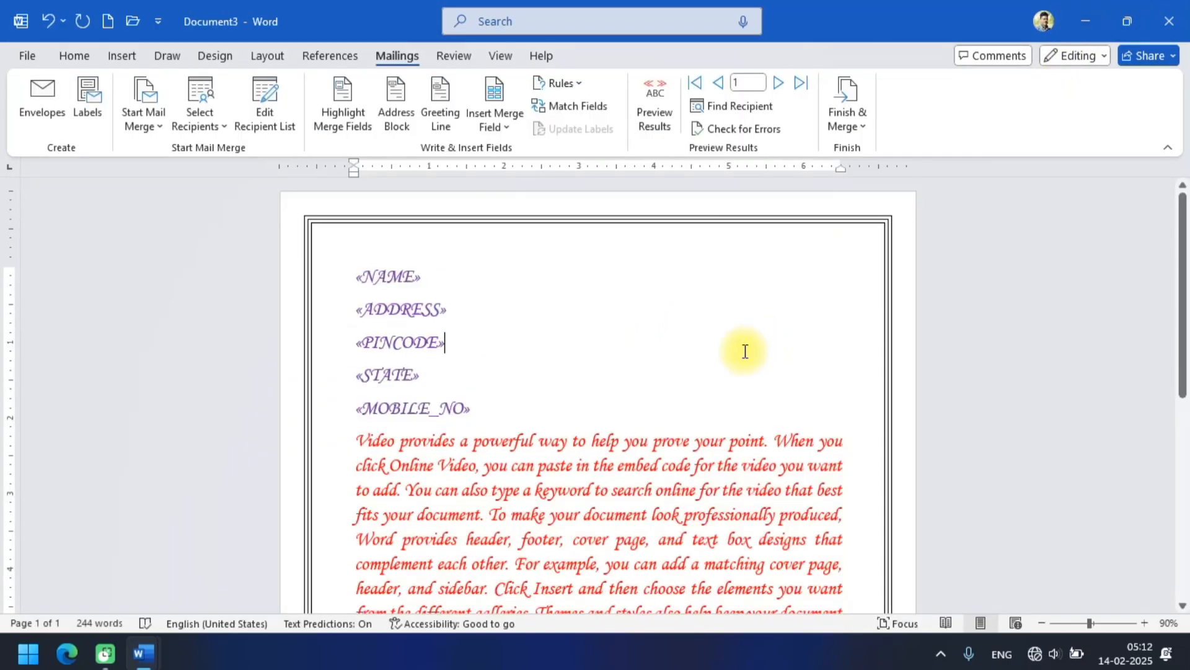